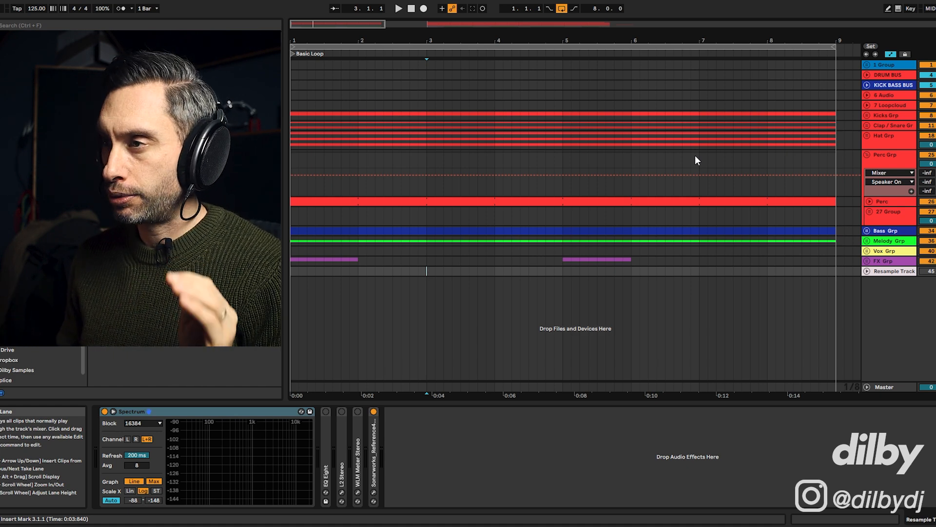
Play the Basic Loop, expand the Bass group and audition its bass loop clip.
{"action": "key", "text": "space"}
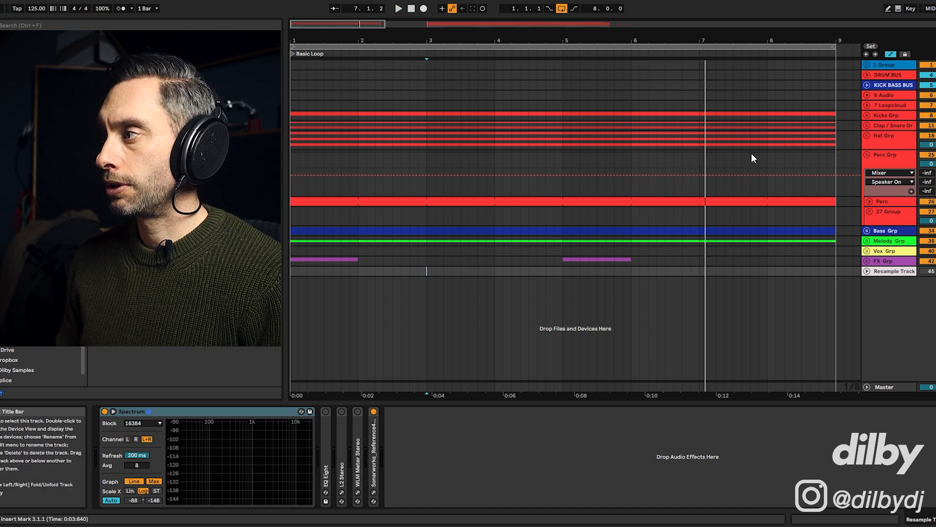
{"action": "left_click", "coordinate": [866, 231]}
{"action": "left_click", "coordinate": [667, 270]}
{"action": "key", "text": "space"}
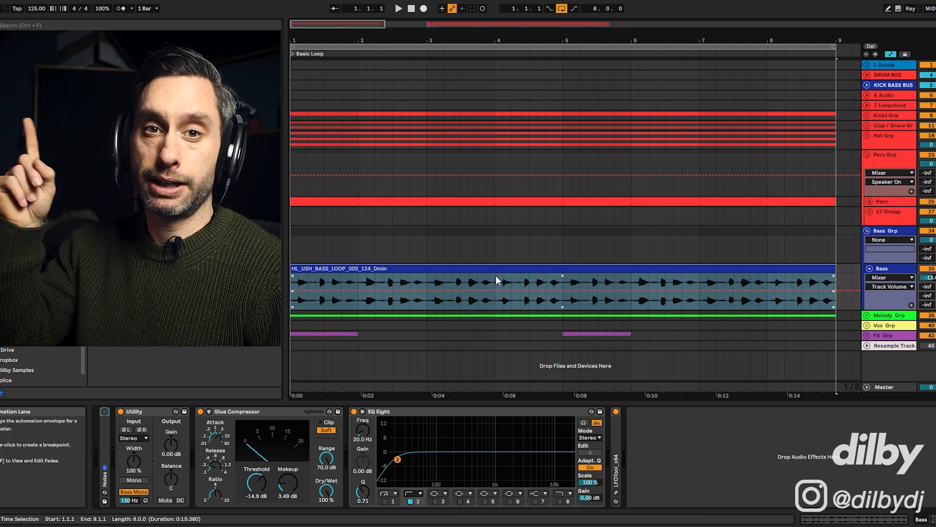
Expand the Melody group and select its track to examine the melodic part.
{"action": "left_click", "coordinate": [867, 315]}
{"action": "scroll", "coordinate": [800, 329], "scroll_direction": "down", "scroll_amount": 3}
{"action": "left_click", "coordinate": [884, 330]}
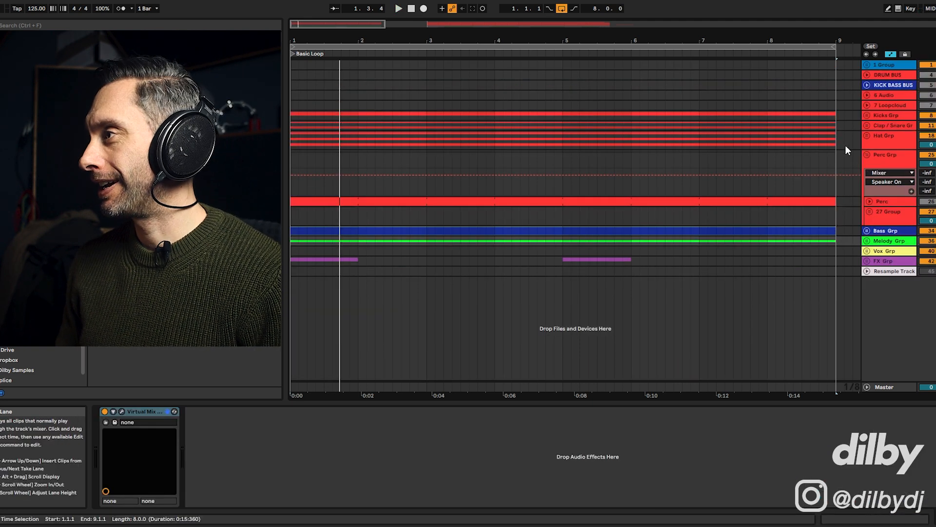
Collapse the Perc group and audition the Kicks group.
{"action": "left_click", "coordinate": [867, 157]}
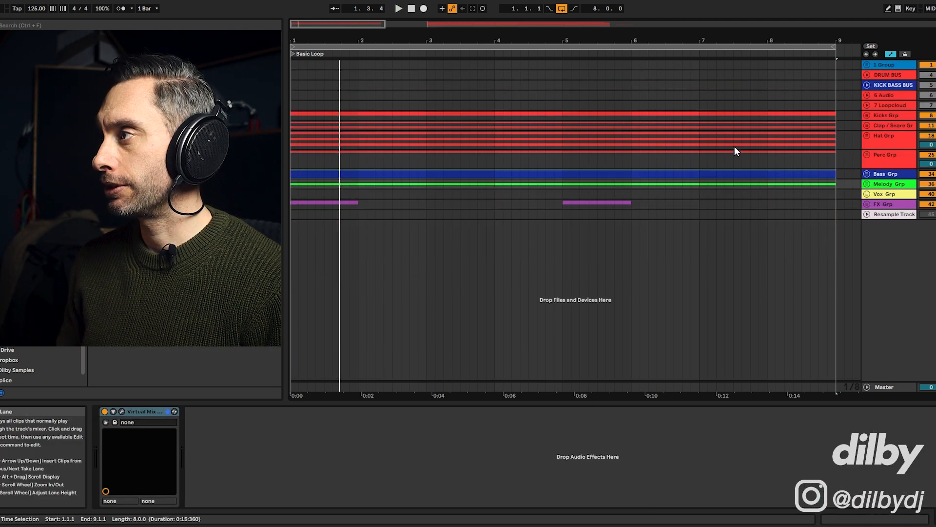
{"action": "left_click", "coordinate": [879, 114]}
{"action": "key", "text": "space"}
Expand the Clap / Snare group and audition the 909 Clap pattern.
{"action": "left_click", "coordinate": [866, 127]}
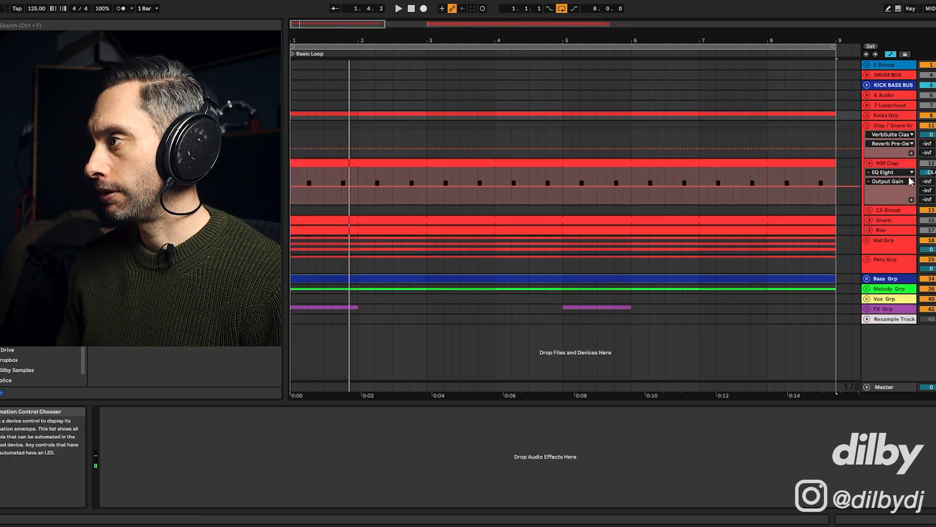
{"action": "key", "text": "space"}
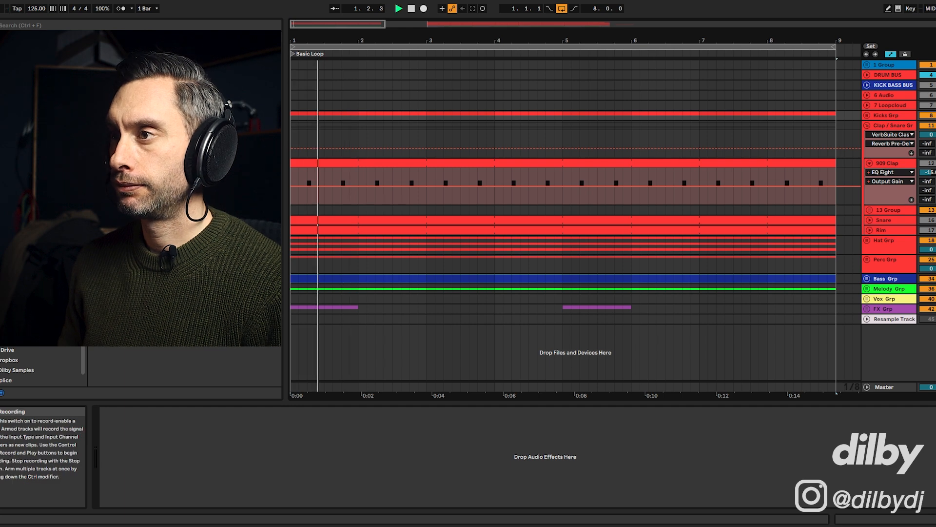
{"action": "key", "text": "space"}
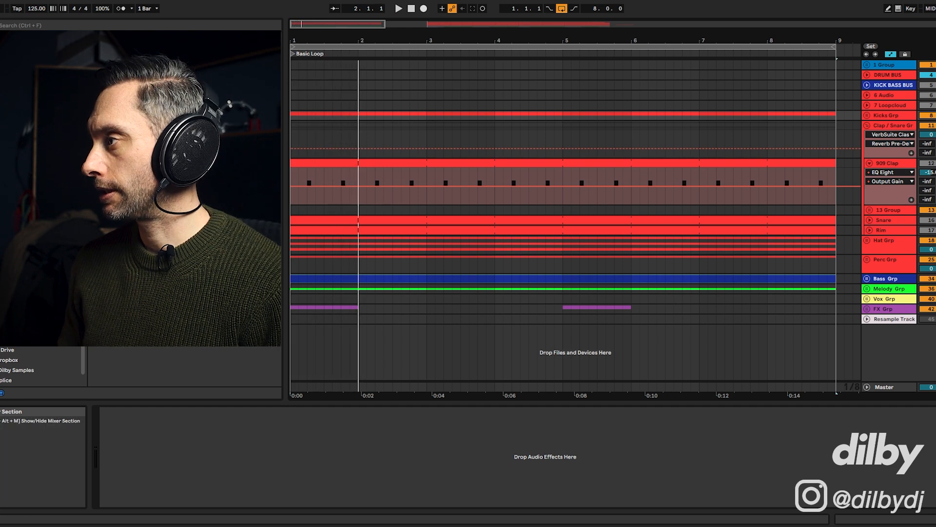
Audition the Snare track, expand it to show its pattern and select the Rim track.
{"action": "left_click", "coordinate": [914, 221]}
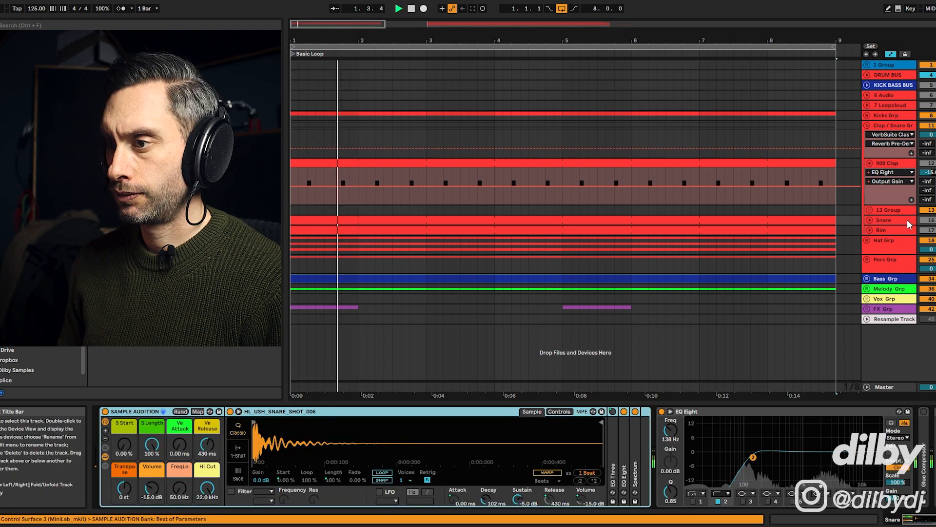
{"action": "left_click", "coordinate": [869, 220]}
{"action": "left_click", "coordinate": [889, 263]}
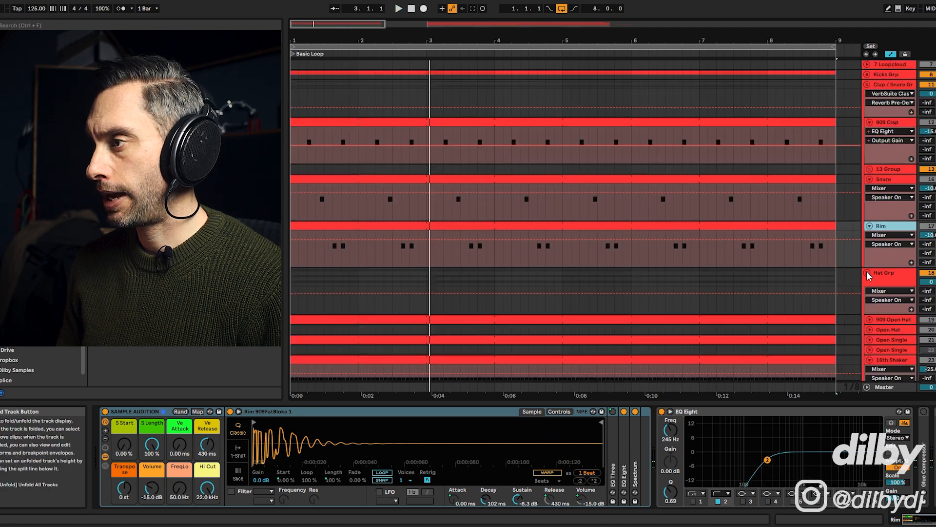
Audition the Hat group's tracks, expanding Open Single and 909 Open Hat to show their patterns.
{"action": "scroll", "coordinate": [867, 273], "scroll_direction": "down", "scroll_amount": 3}
{"action": "scroll", "coordinate": [869, 276], "scroll_direction": "down", "scroll_amount": 1}
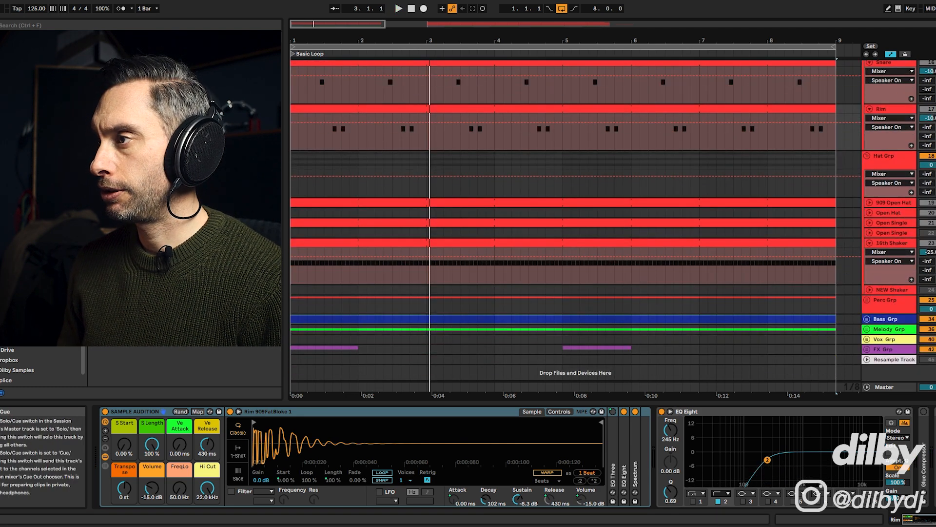
{"action": "key", "text": "space"}
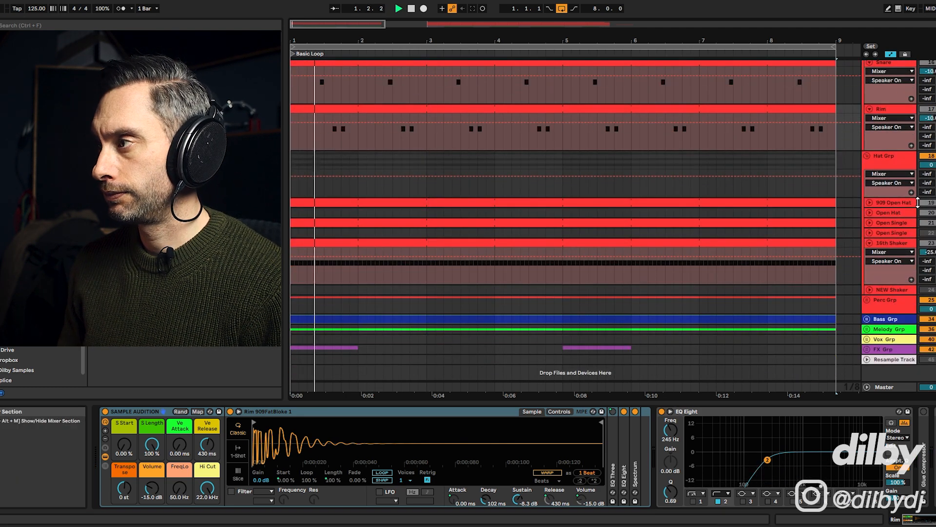
{"action": "left_click", "coordinate": [897, 221]}
{"action": "key", "text": "space"}
{"action": "key", "text": "Right"}
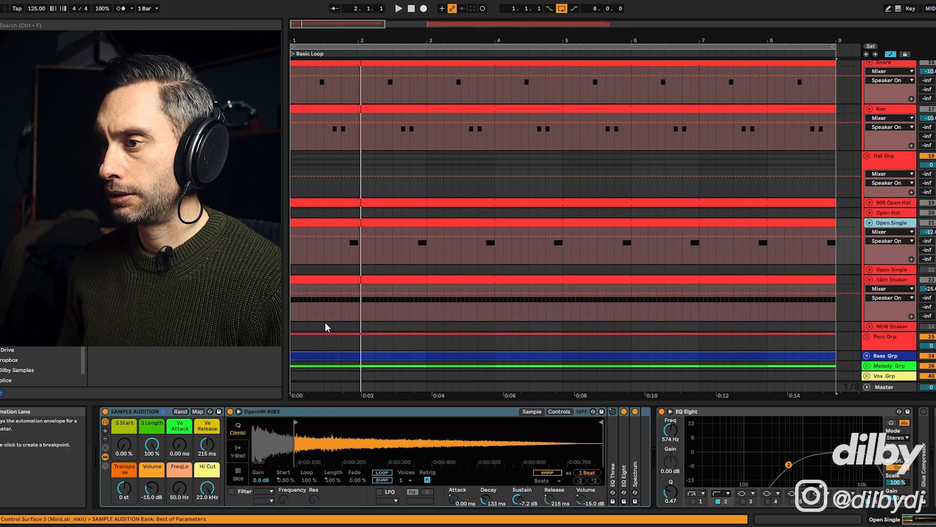
{"action": "key", "text": "space"}
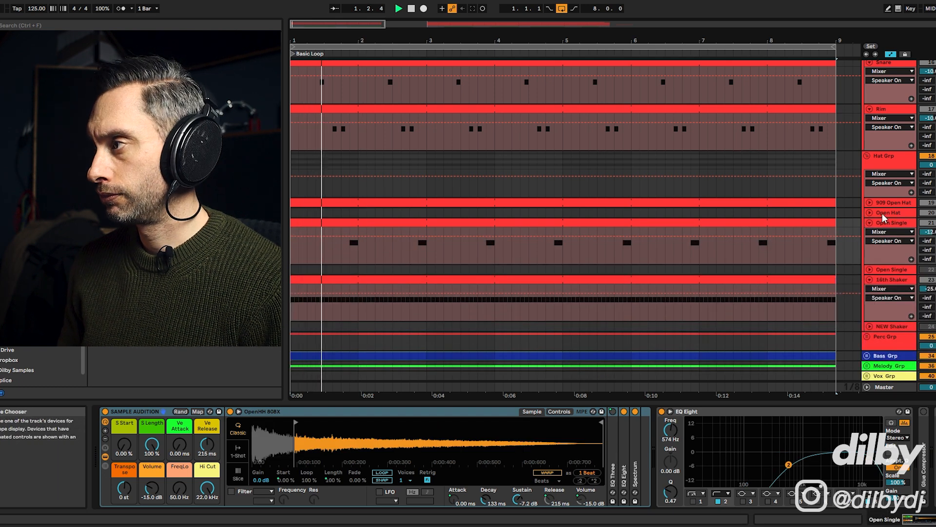
{"action": "left_click", "coordinate": [869, 202]}
{"action": "scroll", "coordinate": [878, 225], "scroll_direction": "down", "scroll_amount": 3}
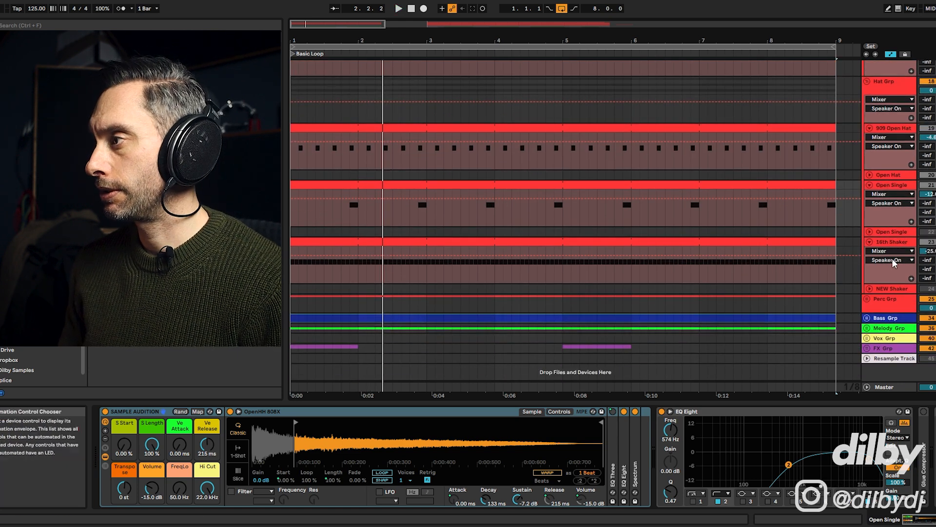
Audition the 16th Shaker track and view the LFOTool plug-in's settings on it.
{"action": "scroll", "coordinate": [895, 261], "scroll_direction": "down", "scroll_amount": 1}
{"action": "left_click", "coordinate": [896, 235]}
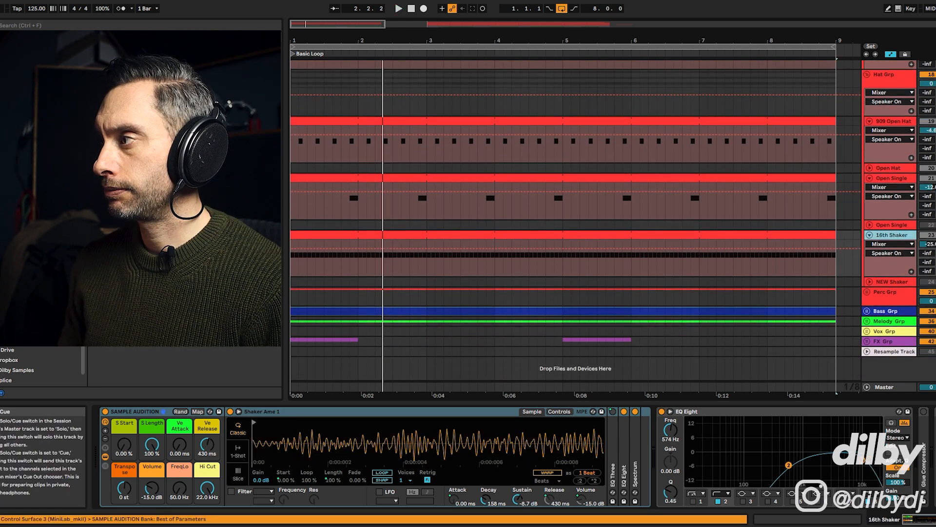
{"action": "key", "text": "space"}
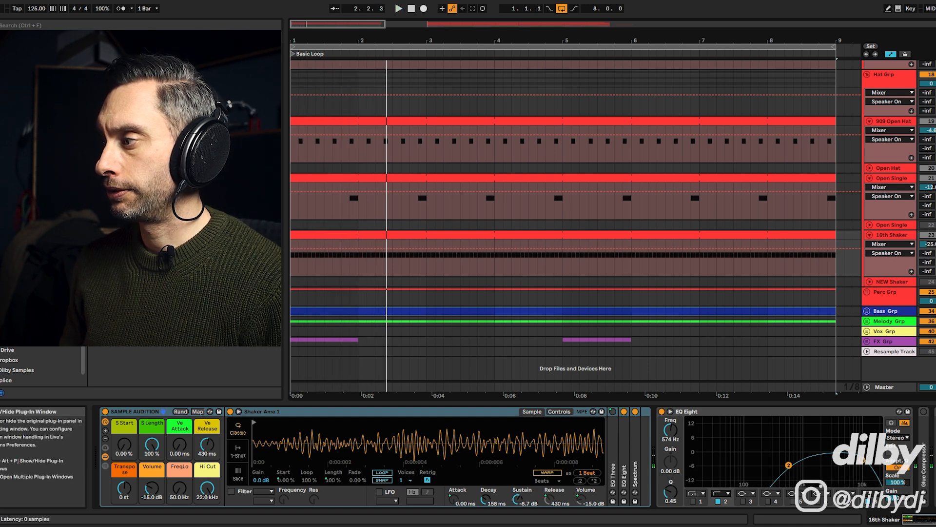
{"action": "left_click", "coordinate": [935, 412]}
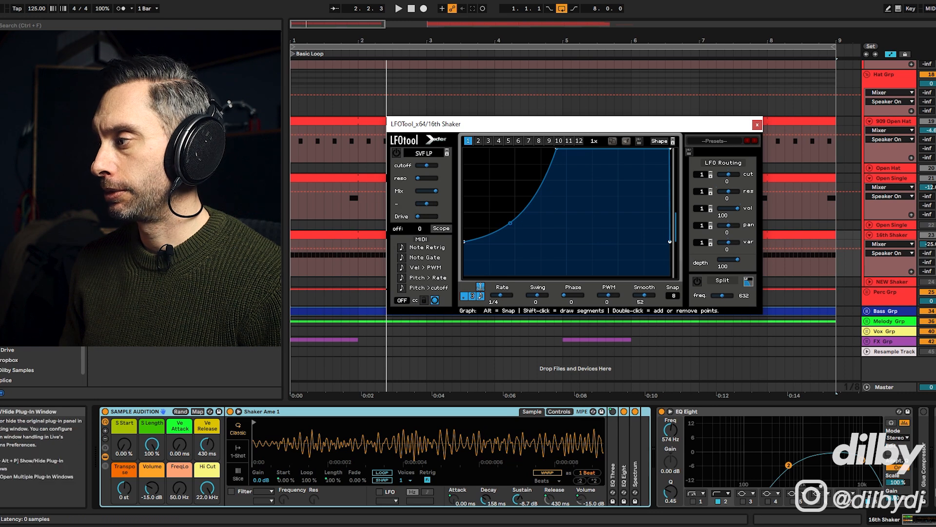
{"action": "left_click", "coordinate": [935, 411]}
Expand the Perc group and audition its Perc track with the note pattern showing.
{"action": "left_click", "coordinate": [867, 292]}
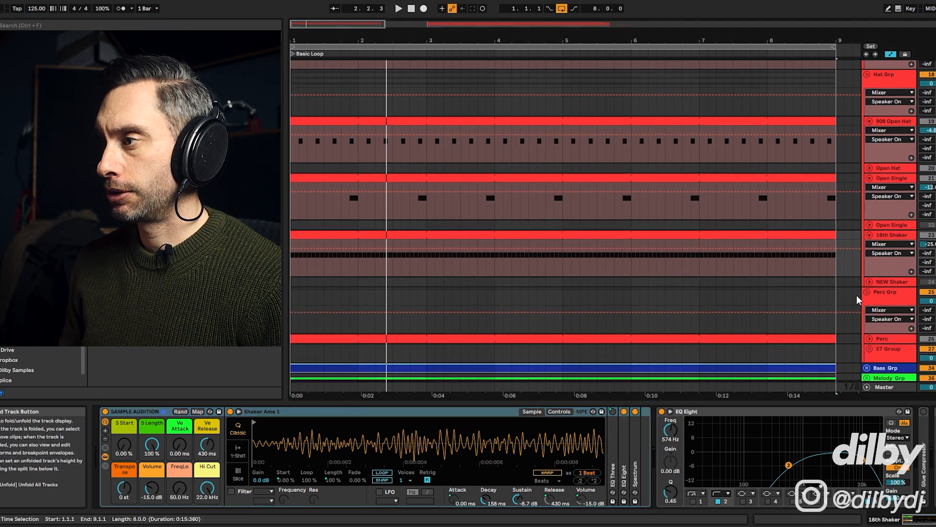
{"action": "left_click", "coordinate": [889, 339]}
{"action": "scroll", "coordinate": [888, 339], "scroll_direction": "down", "scroll_amount": 2}
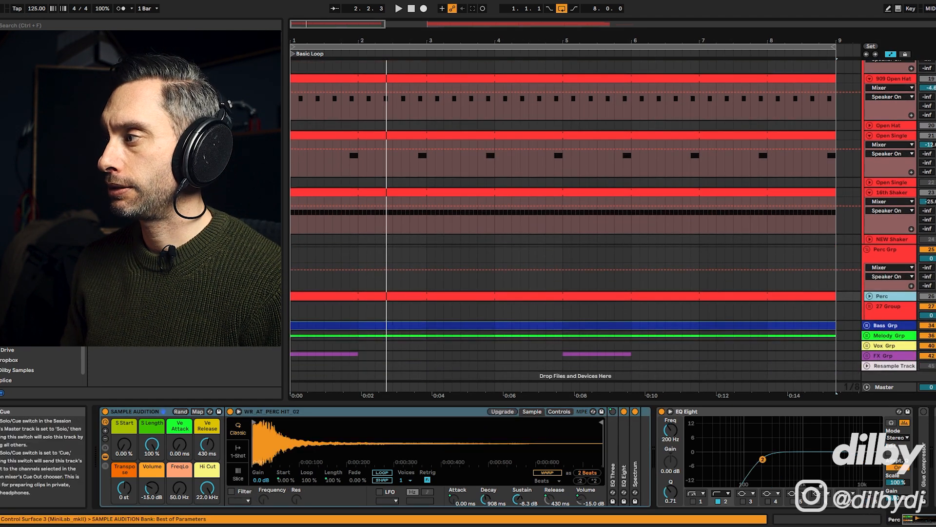
{"action": "key", "text": "space"}
{"action": "left_click", "coordinate": [870, 296]}
{"action": "key", "text": "space"}
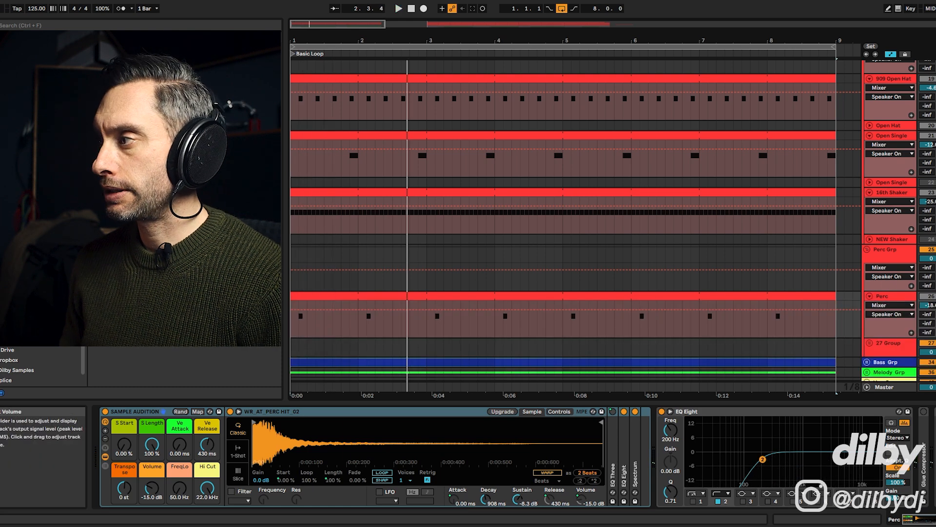
Select the FX group's first clip at bar 1 to review the whole Basic Loop.
{"action": "scroll", "coordinate": [574, 293], "scroll_direction": "up", "scroll_amount": 1}
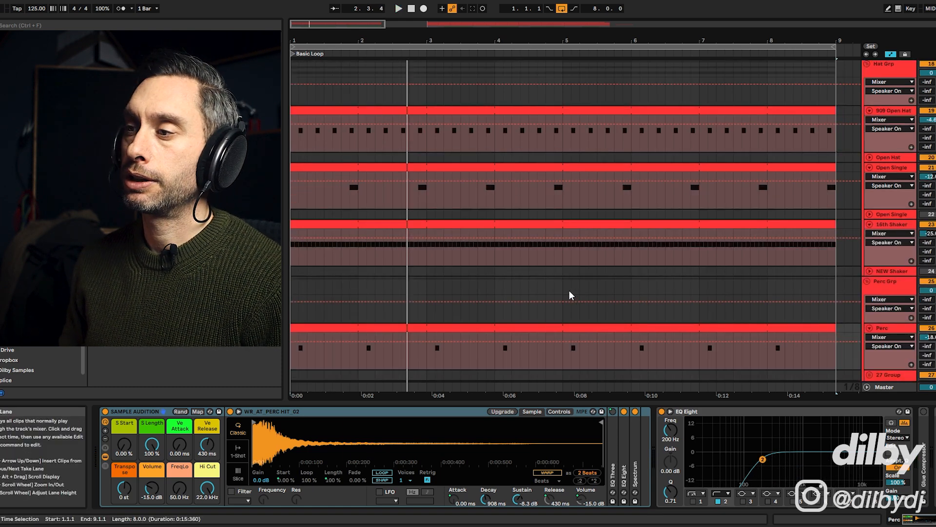
{"action": "scroll", "coordinate": [572, 290], "scroll_direction": "down", "scroll_amount": 3}
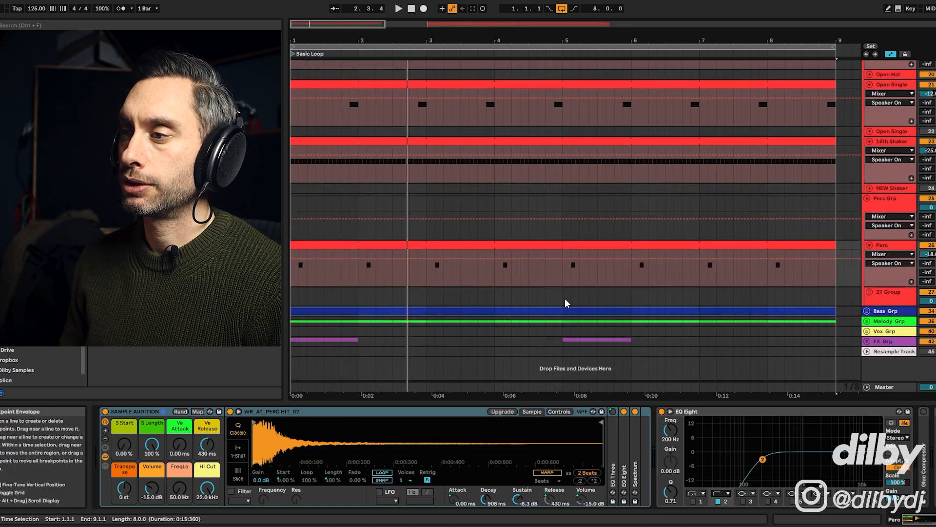
{"action": "left_click", "coordinate": [303, 340]}
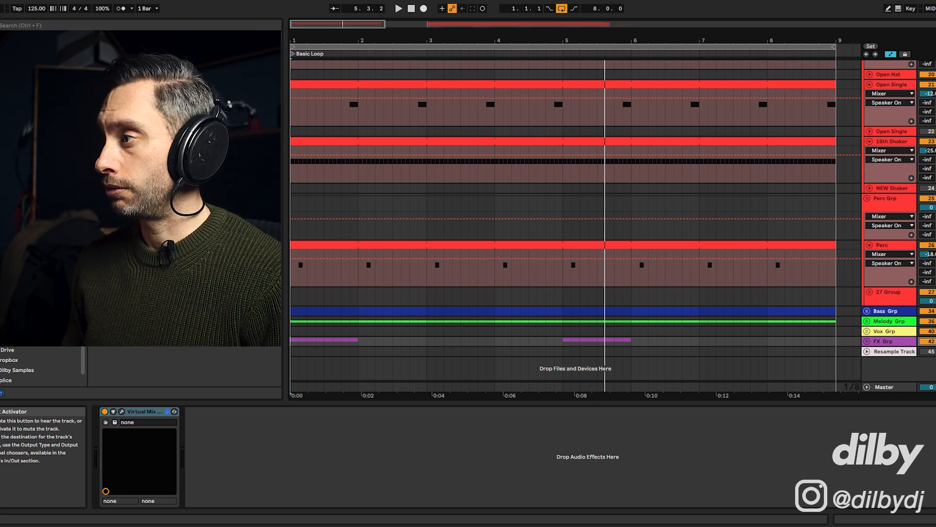
Select the Pro Loop section from bar 13 to bar 29 and loop that range.
{"action": "left_click_drag", "start_coordinate": [356, 27], "coordinate": [357, 10]}
{"action": "left_click_drag", "start_coordinate": [421, 117], "coordinate": [615, 126]}
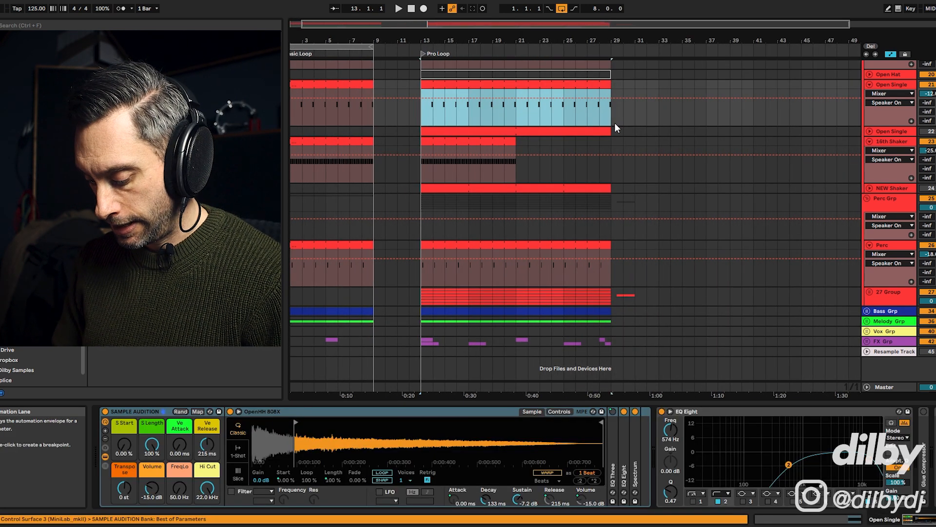
{"action": "key", "text": "ctrl+l"}
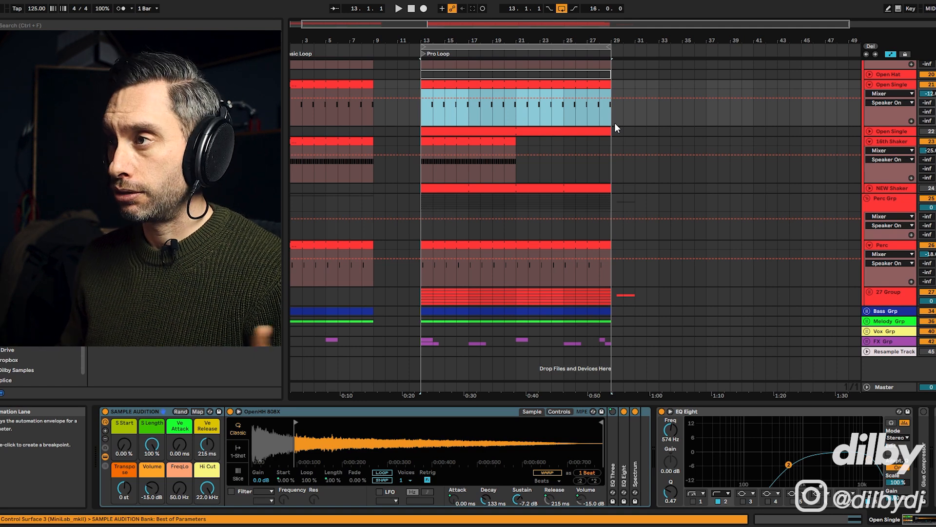
Collapse the open track groups, expand the Kicks group and show the 909 Kick clip's notes in the Pro Loop.
{"action": "left_click", "coordinate": [870, 84]}
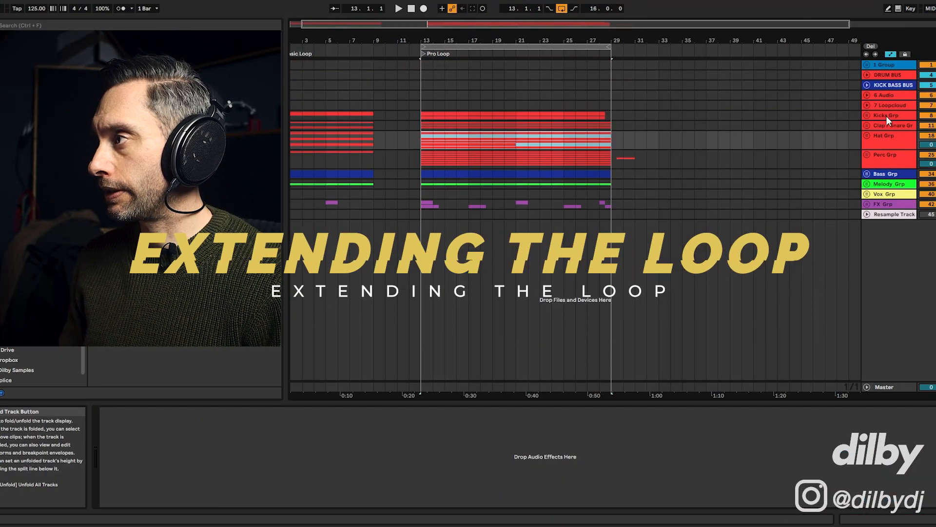
{"action": "left_click", "coordinate": [868, 115]}
{"action": "left_click_drag", "start_coordinate": [491, 23], "coordinate": [516, 66]}
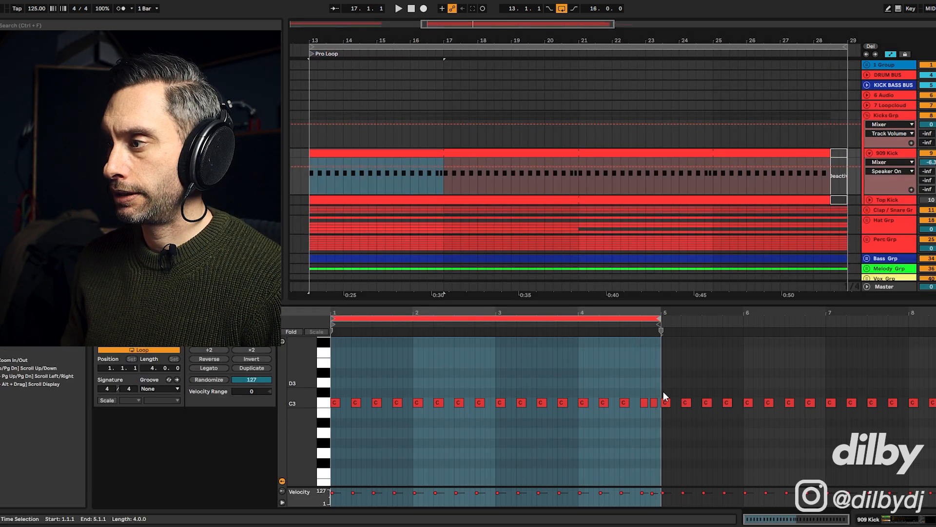
Audition the 909 Kick around bar 17 and extend its clip loop to 8 bars.
{"action": "left_click", "coordinate": [435, 184]}
{"action": "key", "text": "space"}
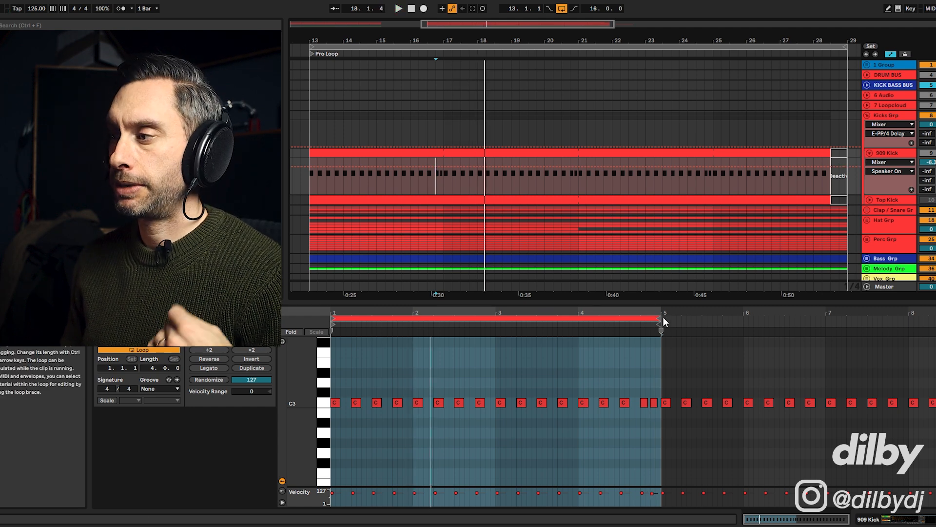
{"action": "left_click_drag", "start_coordinate": [658, 318], "coordinate": [935, 321]}
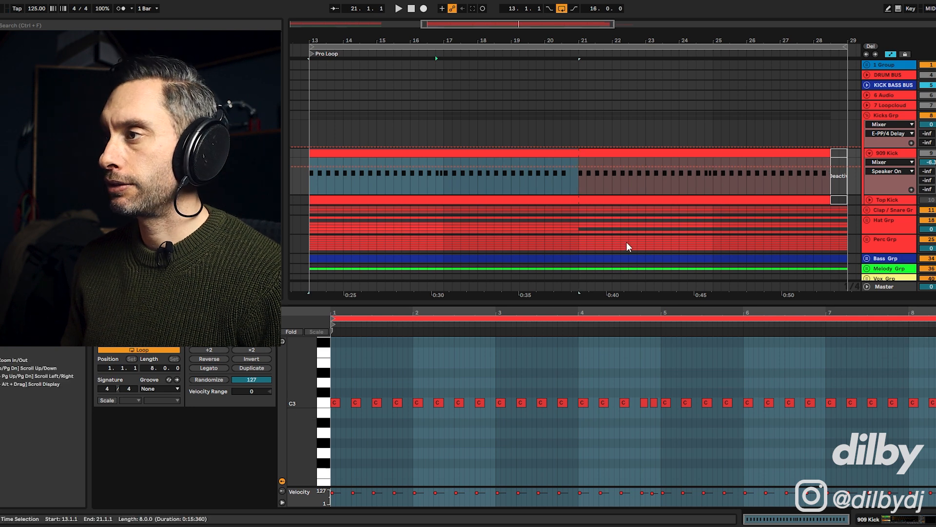
Audition the 909 Kick from around bar 20, and again from the start of the Pro Loop.
{"action": "left_click", "coordinate": [557, 180]}
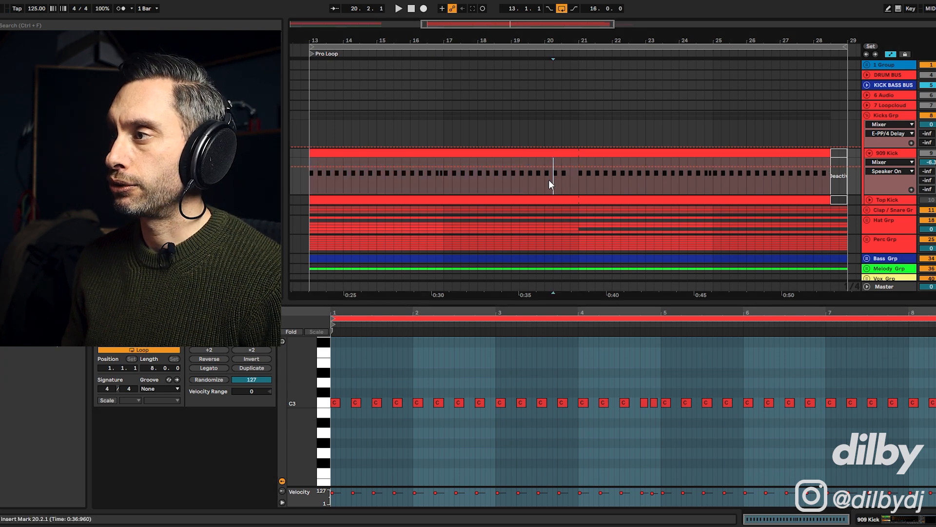
{"action": "key", "text": "space"}
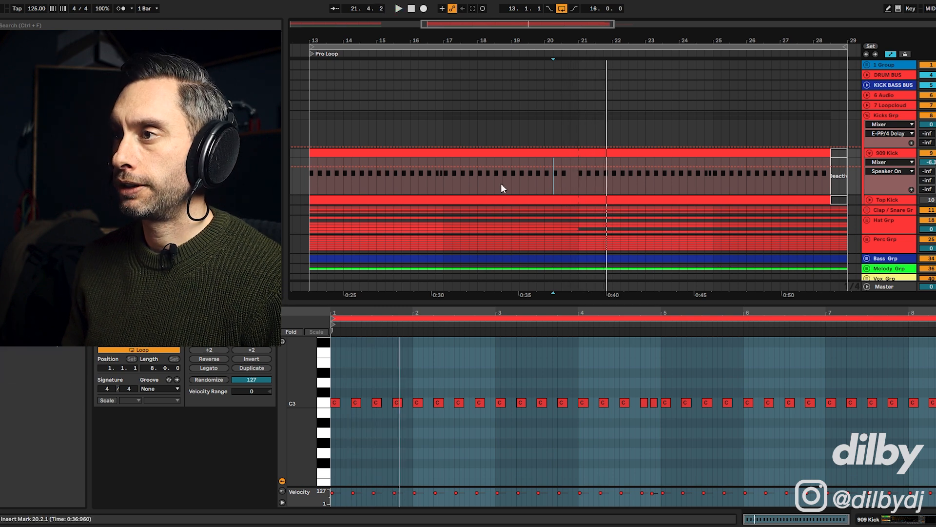
{"action": "left_click", "coordinate": [536, 153]}
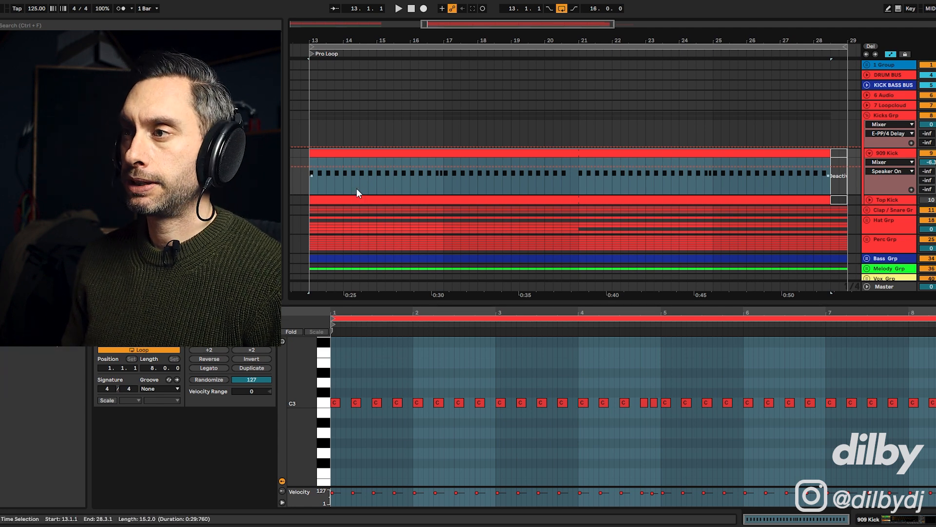
{"action": "key", "text": "space"}
Expand the Top Kick track, show its device chain and audition it.
{"action": "left_click", "coordinate": [870, 199]}
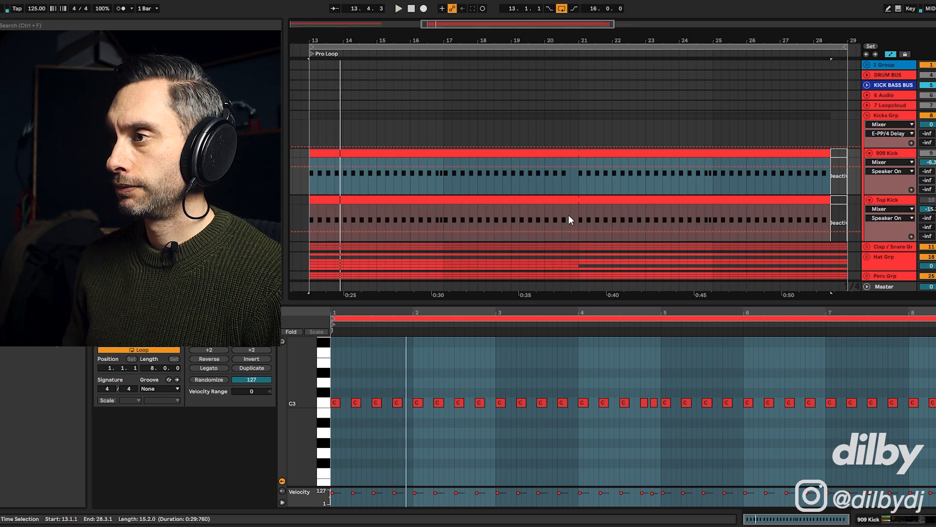
{"action": "double_click", "coordinate": [888, 200]}
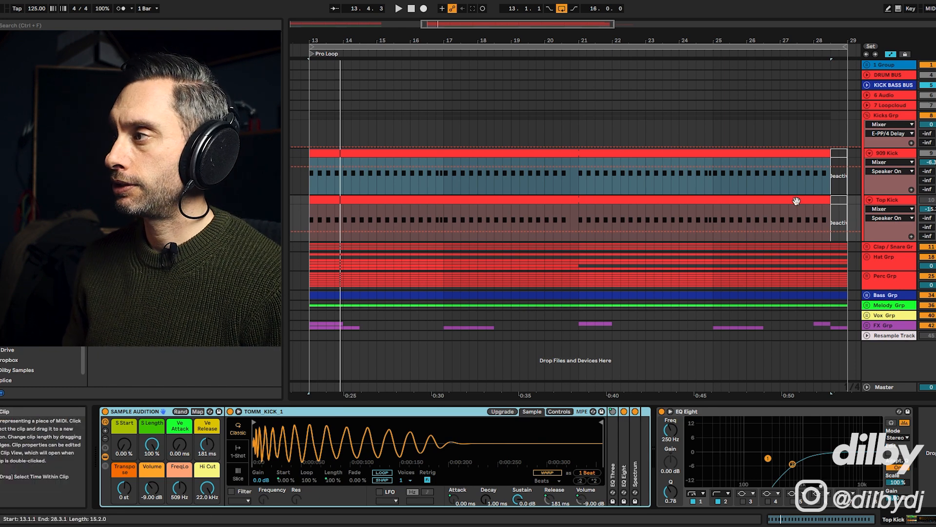
{"action": "key", "text": "space"}
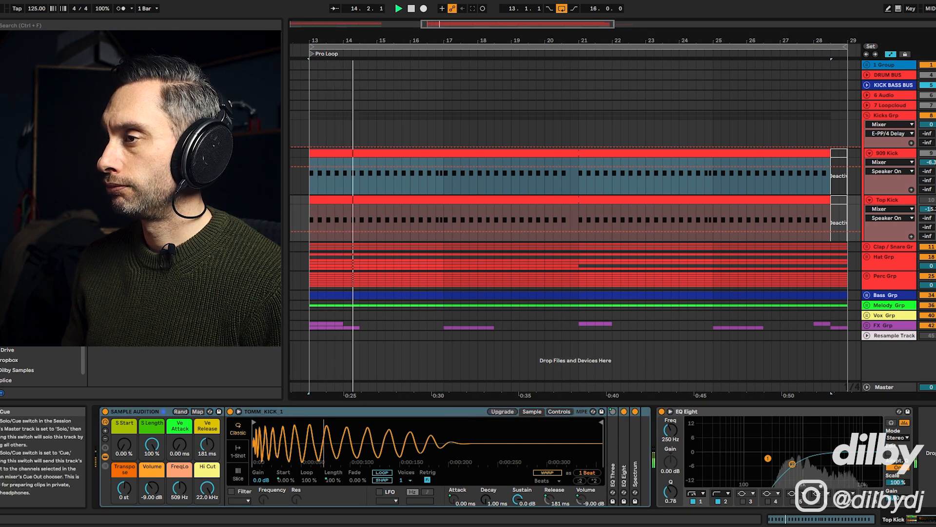
Show the 909 Clap clip's notes in the Clap / Snare group and audition it from bar 16 and from bar 19.4.
{"action": "left_click", "coordinate": [867, 116]}
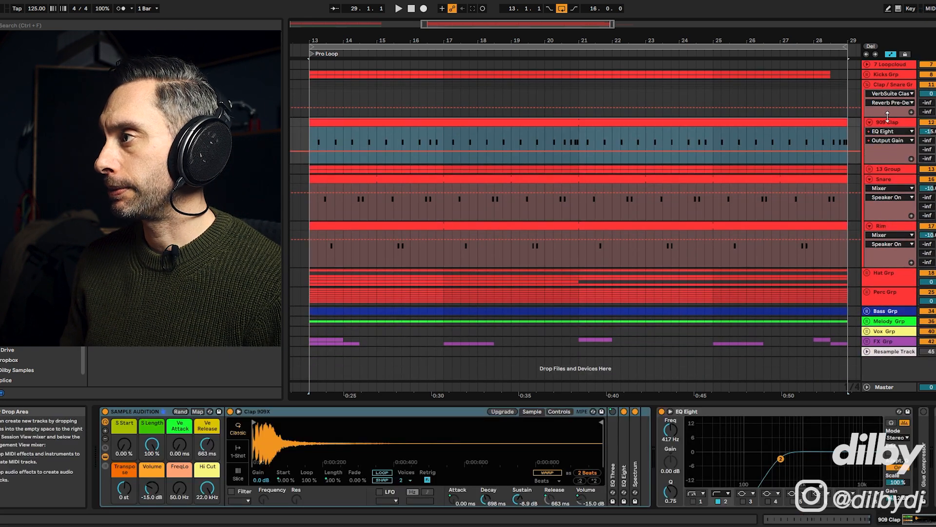
{"action": "double_click", "coordinate": [453, 125]}
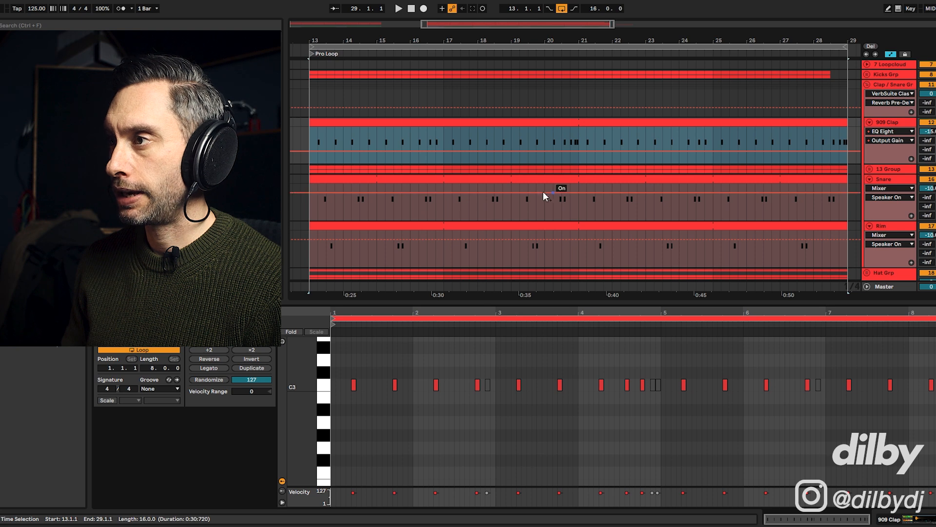
{"action": "left_click", "coordinate": [935, 75]}
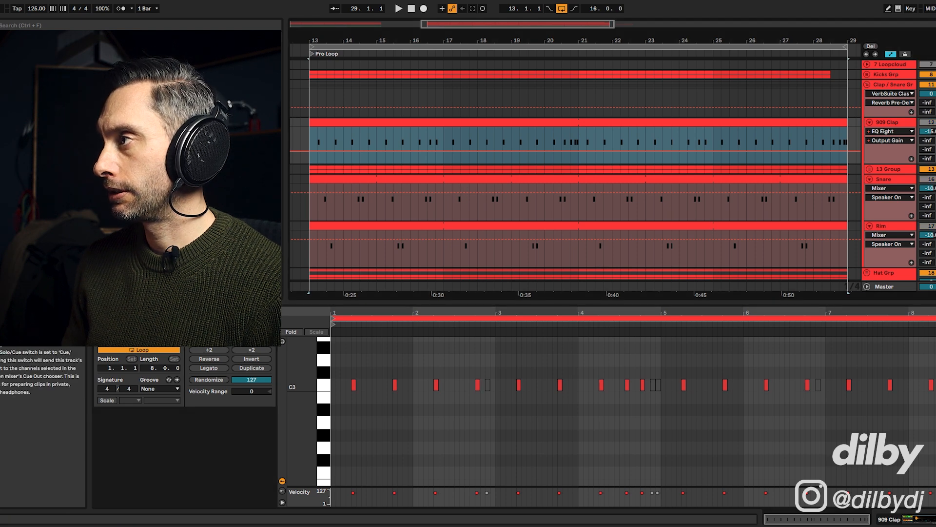
{"action": "left_click", "coordinate": [411, 147]}
{"action": "key", "text": "space"}
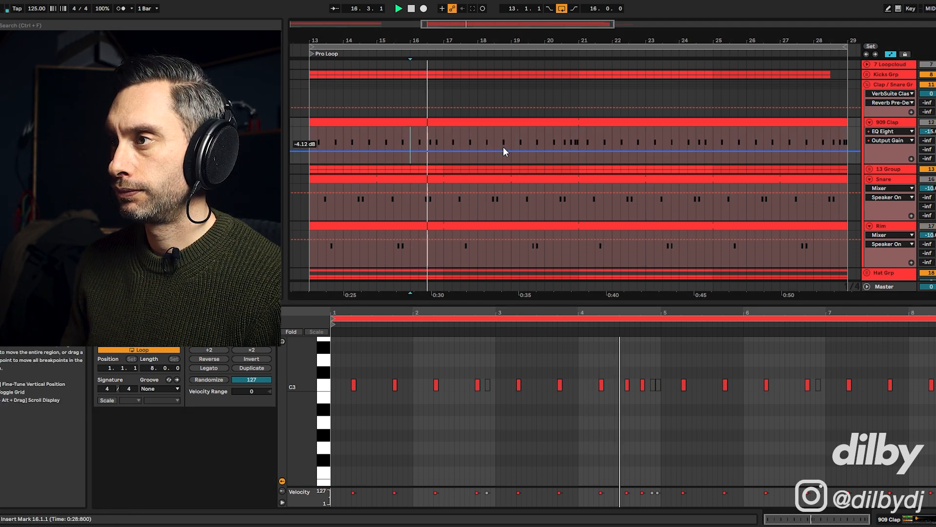
{"action": "key", "text": "space"}
{"action": "left_click", "coordinate": [543, 134]}
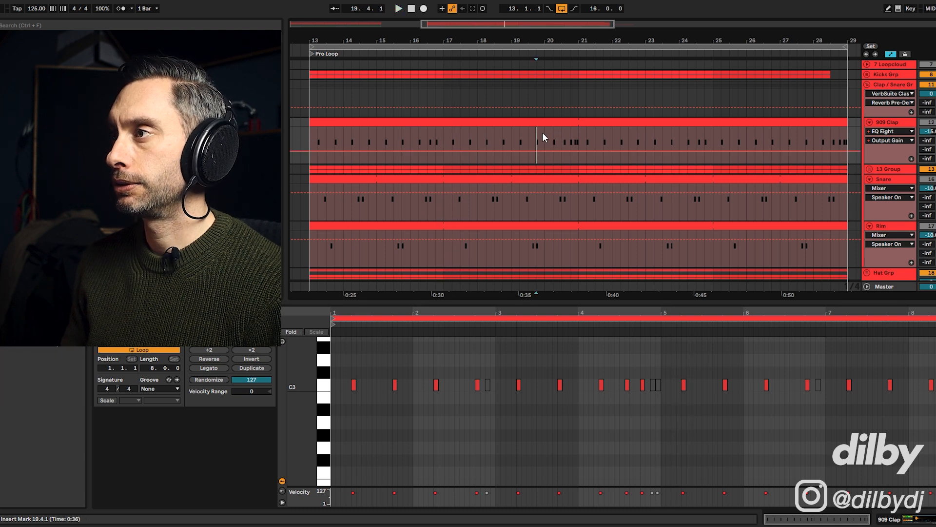
{"action": "key", "text": "space"}
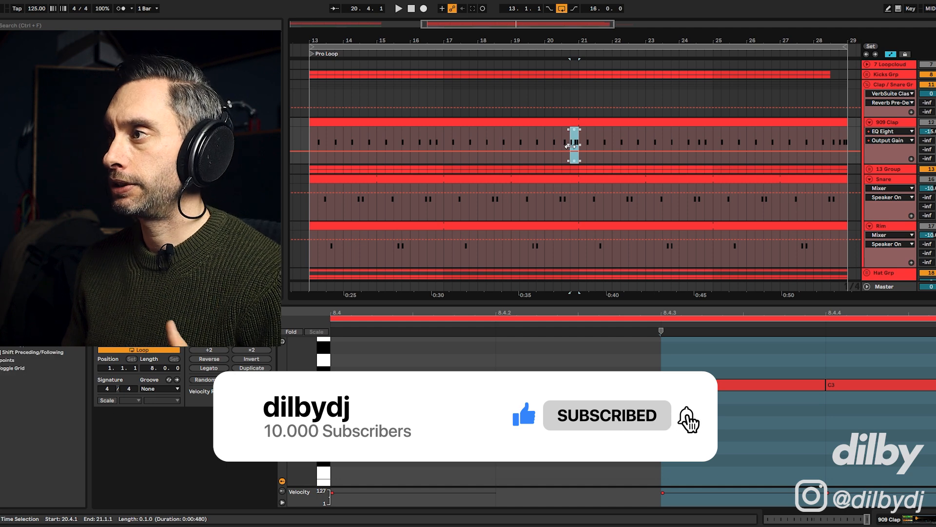
Show the Snare clip's notes, pick out its hits in bars 13 and 14, and audition the pattern.
{"action": "scroll", "coordinate": [629, 146], "scroll_direction": "down", "scroll_amount": 2}
{"action": "left_click", "coordinate": [619, 188]}
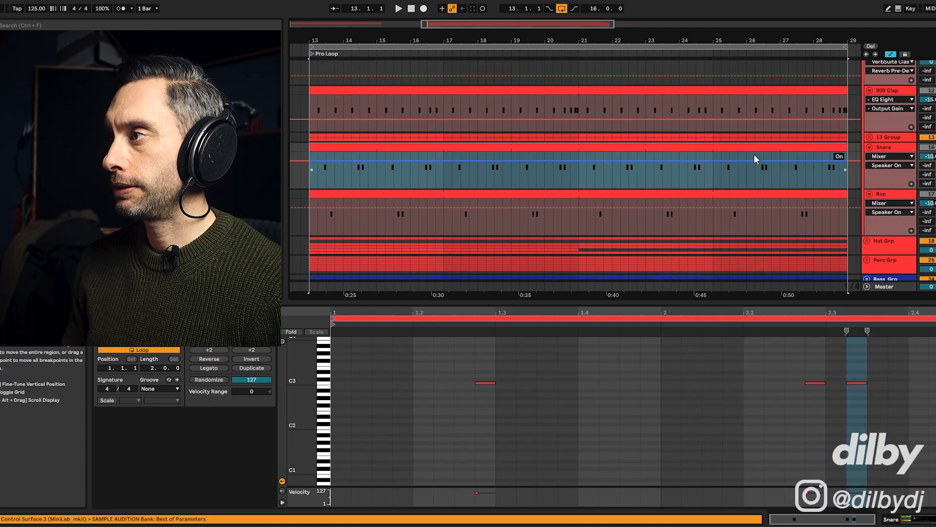
{"action": "left_click", "coordinate": [325, 171]}
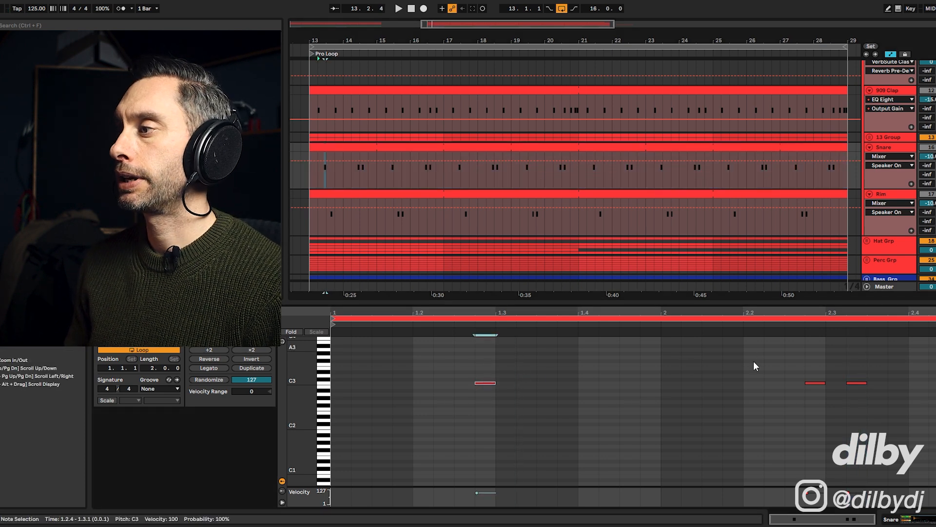
{"action": "left_click_drag", "start_coordinate": [858, 403], "coordinate": [858, 403]}
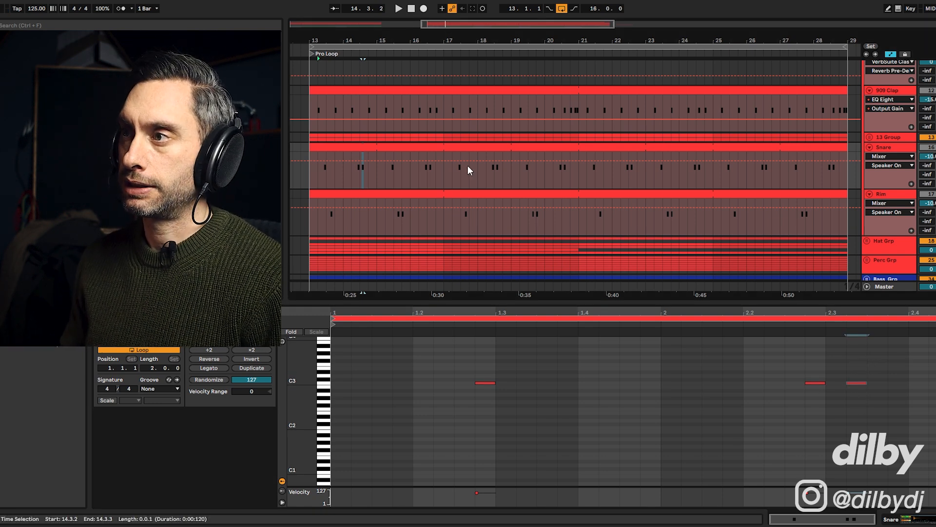
{"action": "key", "text": "space"}
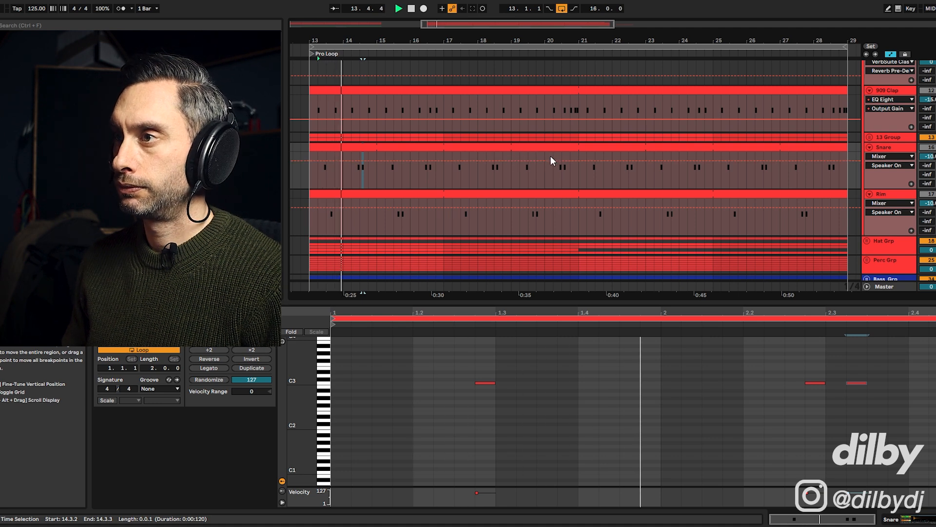
{"action": "key", "text": "space"}
Show the Rim clip's notes and examine its active and deactivated hits bar by bar across the four-bar pattern.
{"action": "left_click", "coordinate": [897, 195]}
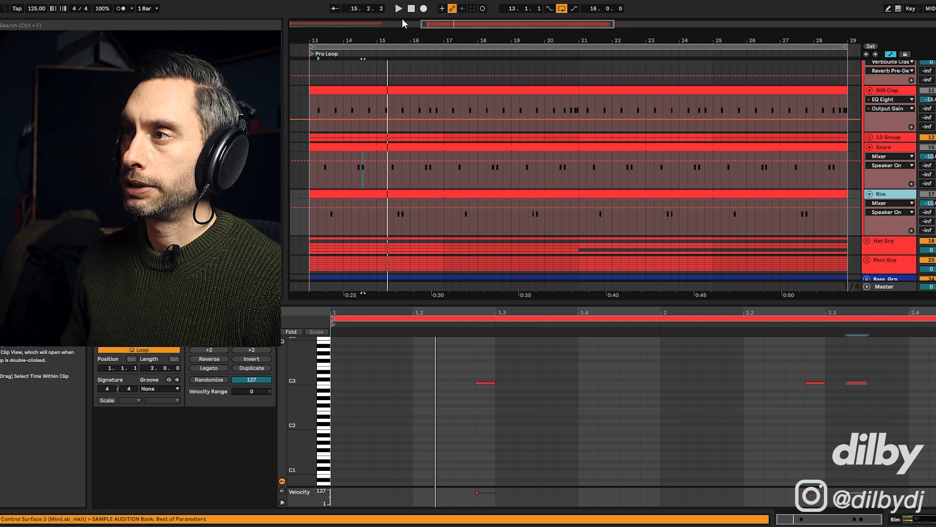
{"action": "left_click", "coordinate": [435, 194]}
{"action": "left_click", "coordinate": [422, 366]}
{"action": "left_click_drag", "start_coordinate": [391, 367], "coordinate": [494, 408]}
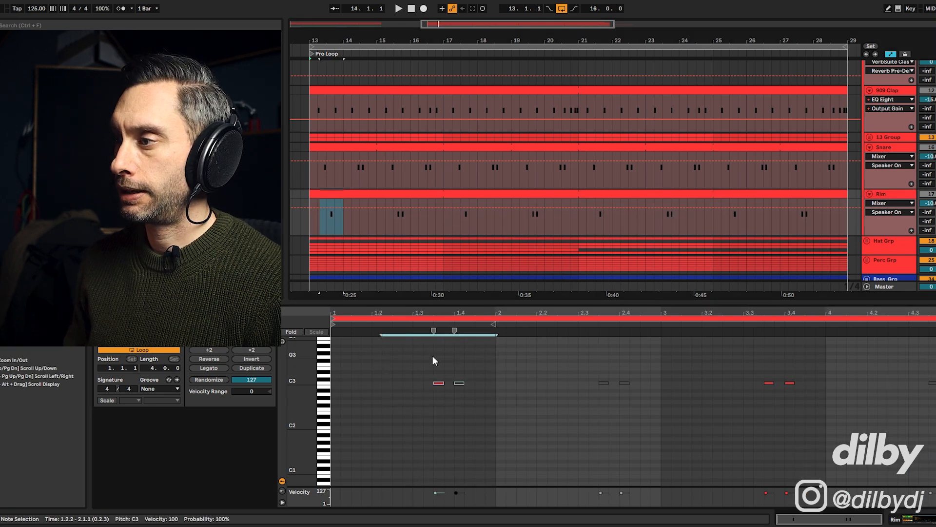
{"action": "left_click_drag", "start_coordinate": [575, 361], "coordinate": [661, 406]}
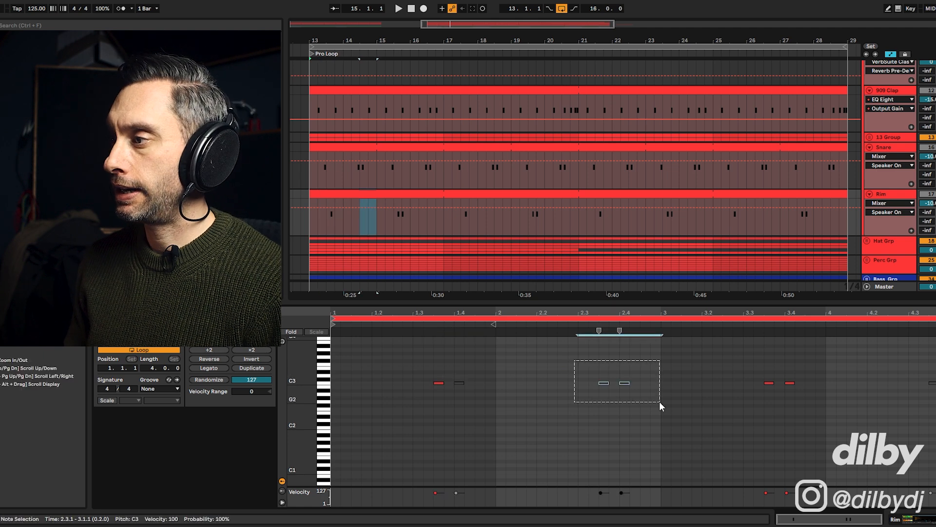
{"action": "left_click", "coordinate": [908, 370]}
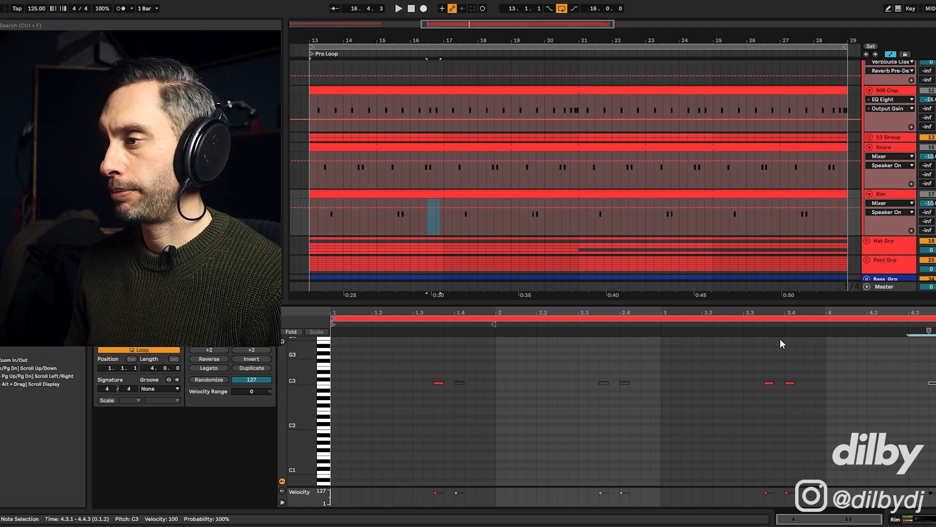
{"action": "left_click", "coordinate": [459, 383]}
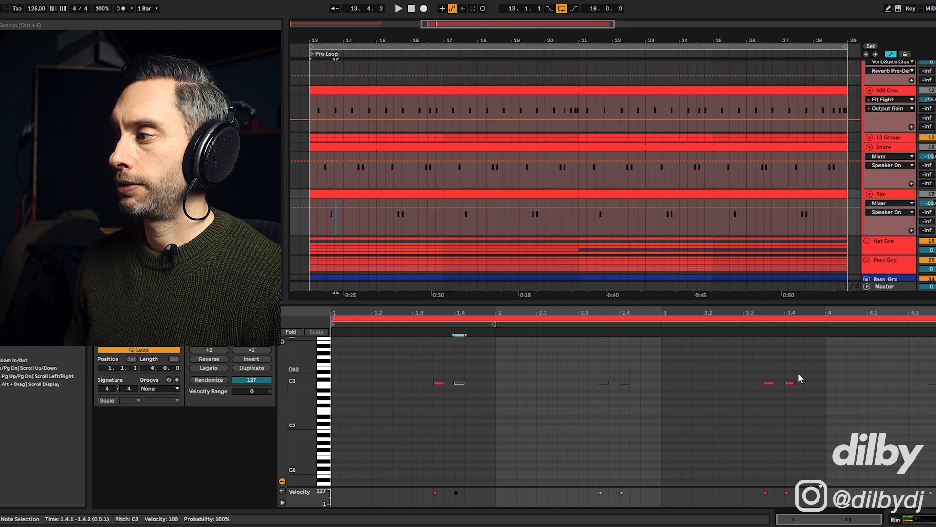
Audition the clap, snare and rim patterns from the start of the Pro Loop at bar 13.
{"action": "left_click", "coordinate": [312, 222]}
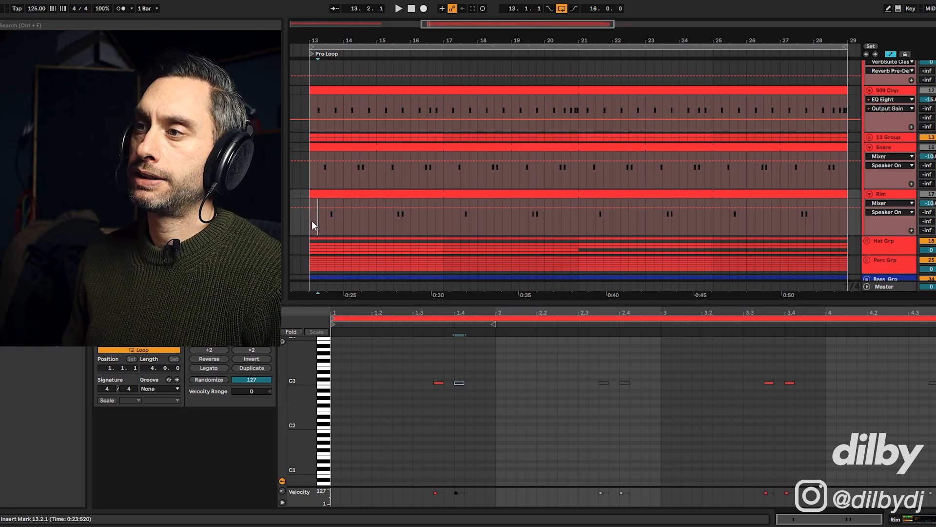
{"action": "left_click", "coordinate": [307, 222]}
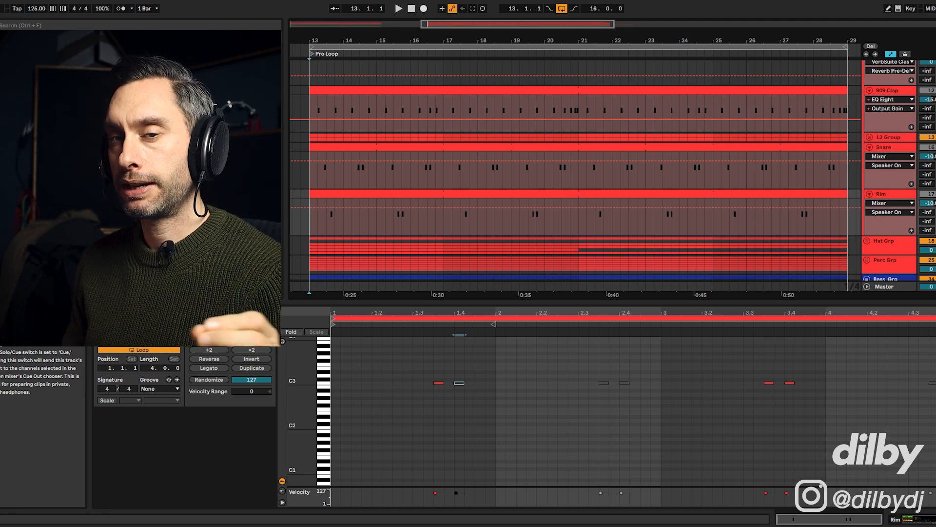
{"action": "key", "text": "space"}
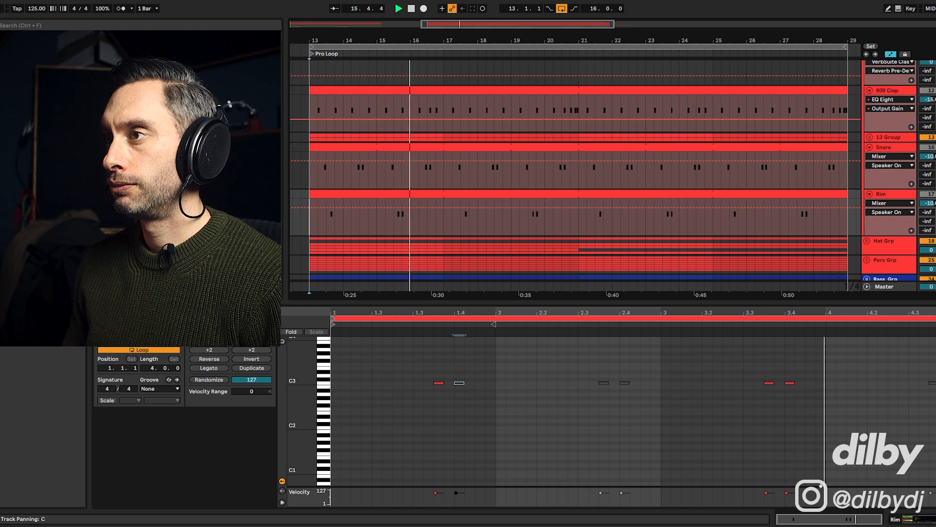
{"action": "key", "text": "space"}
Expand the Hat group and show the 909 Open Hat clip's notes.
{"action": "scroll", "coordinate": [902, 162], "scroll_direction": "down", "scroll_amount": 3}
{"action": "left_click", "coordinate": [867, 173]}
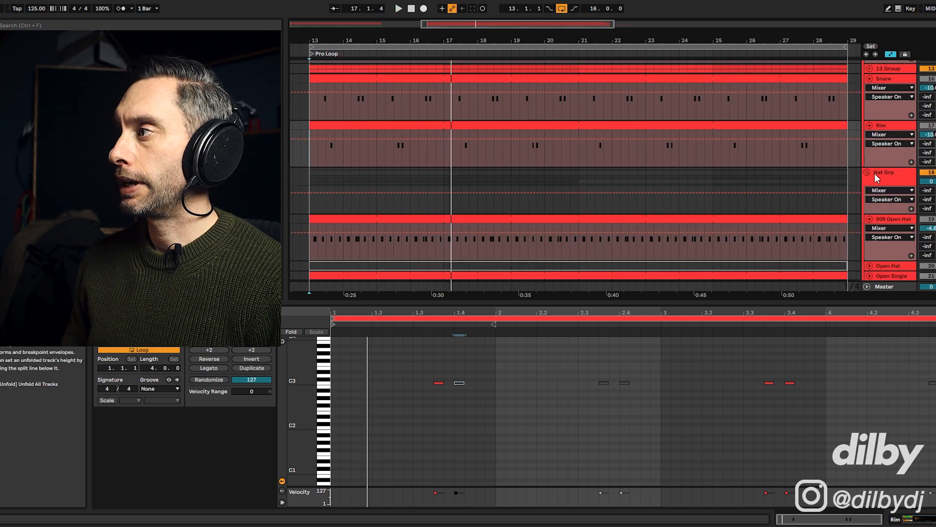
{"action": "scroll", "coordinate": [477, 188], "scroll_direction": "down", "scroll_amount": 2}
{"action": "left_click", "coordinate": [701, 187]}
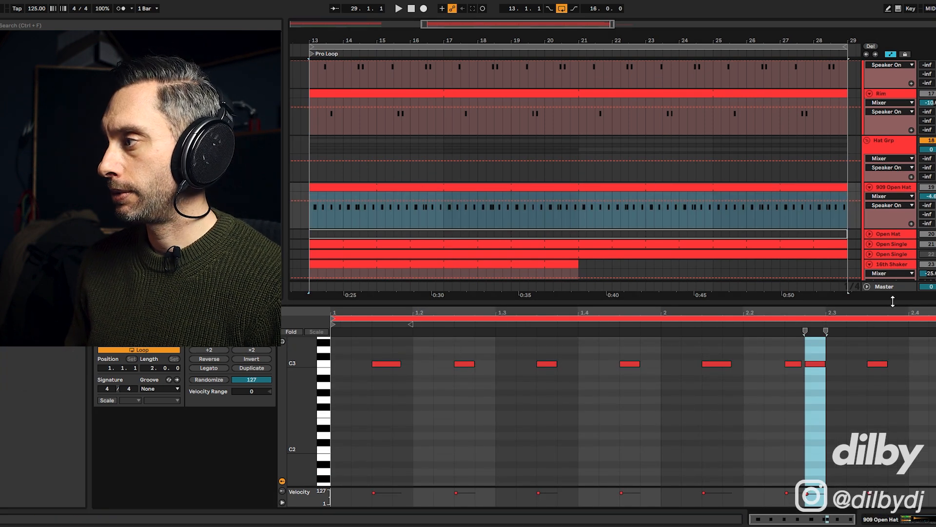
Loop only beats 1.3 to 2 of the 909 Open Hat clip, a two-beat loop, and audition it.
{"action": "left_click_drag", "start_coordinate": [664, 376], "coordinate": [496, 343]}
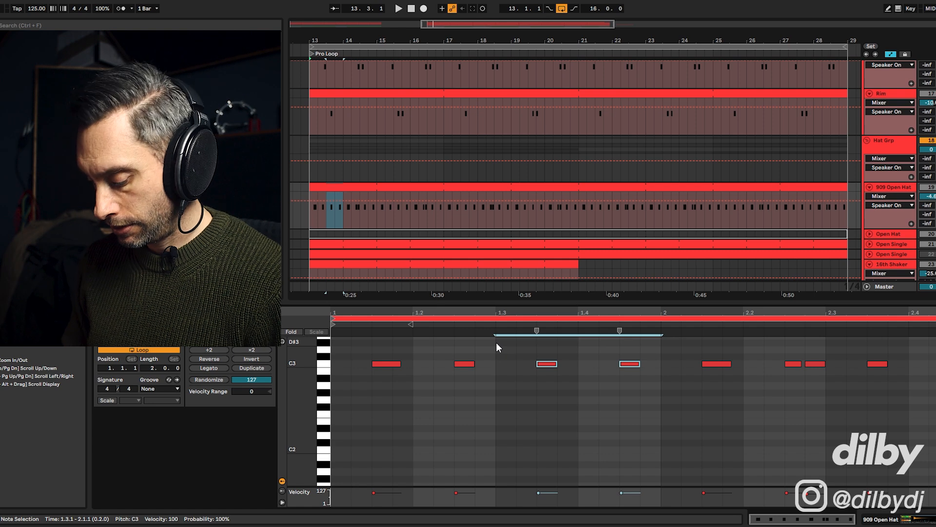
{"action": "key", "text": "ctrl+l"}
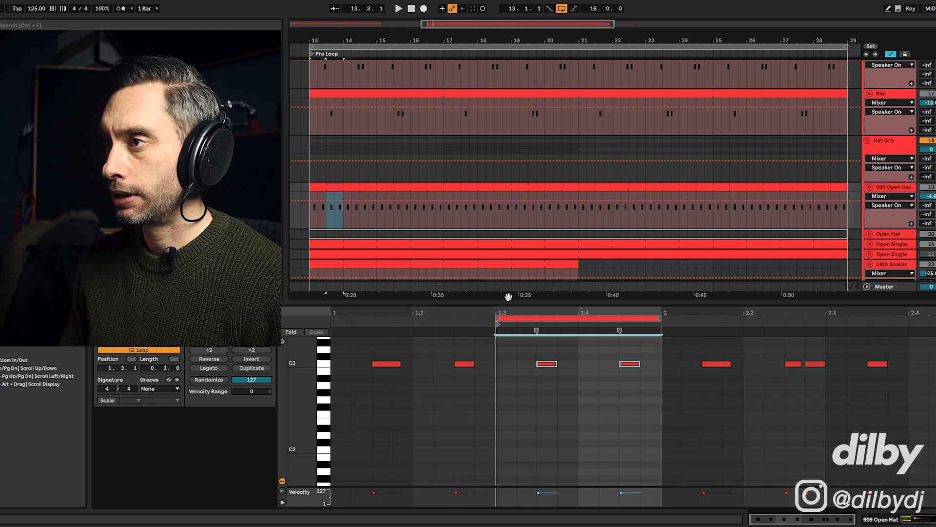
{"action": "left_click", "coordinate": [430, 187]}
{"action": "key", "text": "space"}
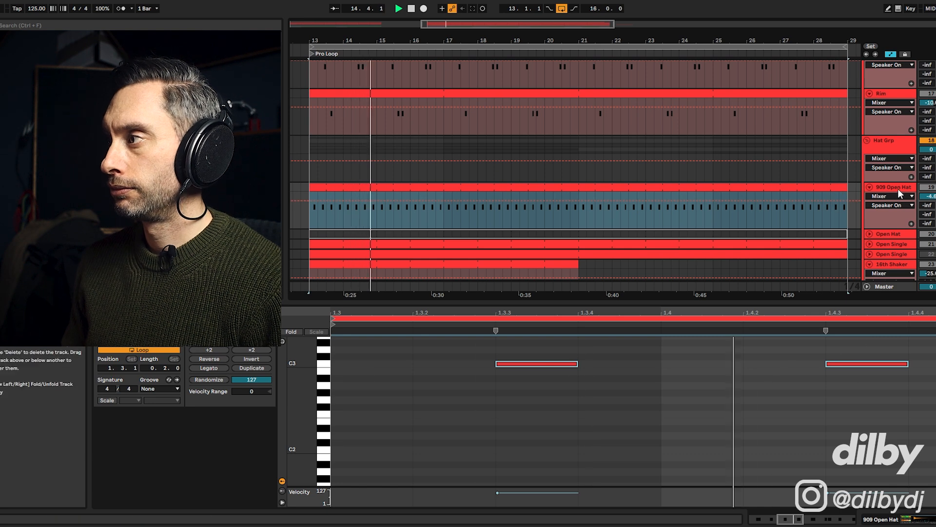
{"action": "left_click", "coordinate": [895, 188]}
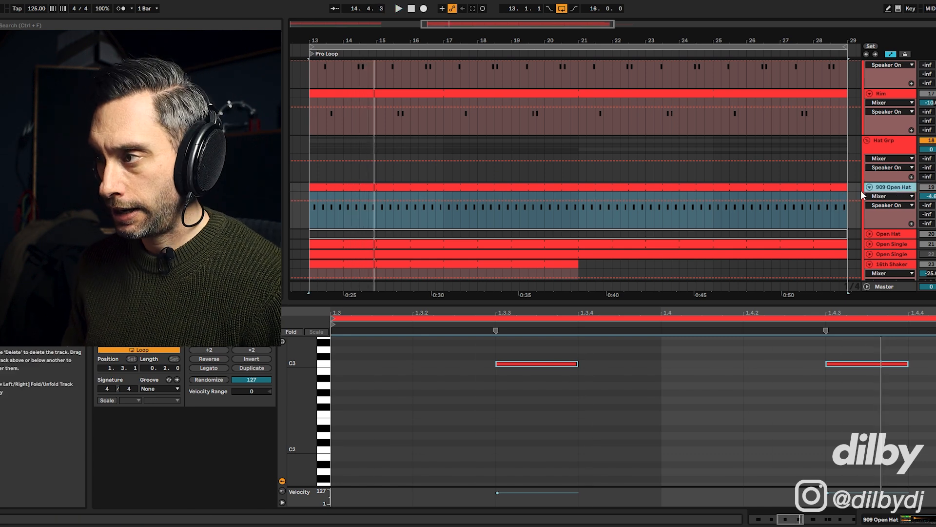
Extend the 909 Open Hat clip's loop to one full bar starting at 1.1.1, select its longer first note and audition it.
{"action": "double_click", "coordinate": [790, 519]}
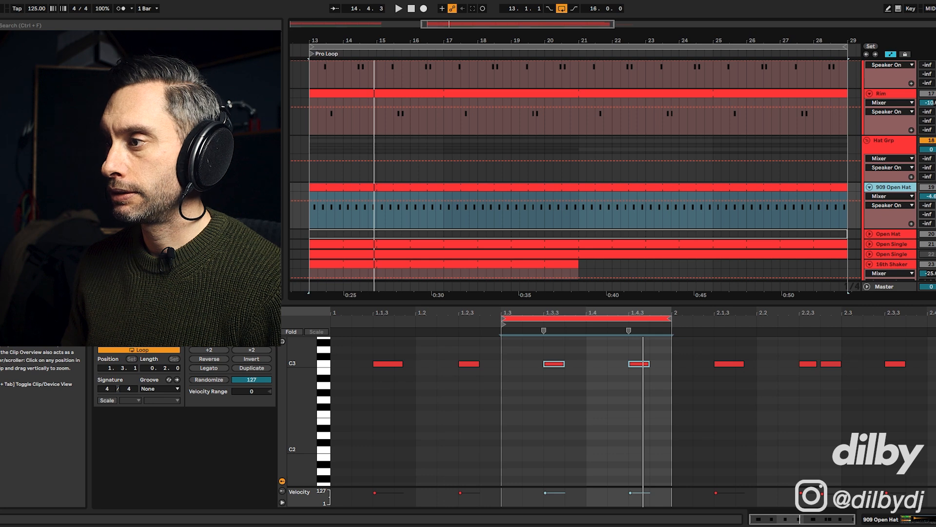
{"action": "left_click", "coordinate": [500, 321]}
{"action": "left_click_drag", "start_coordinate": [500, 321], "coordinate": [332, 321]}
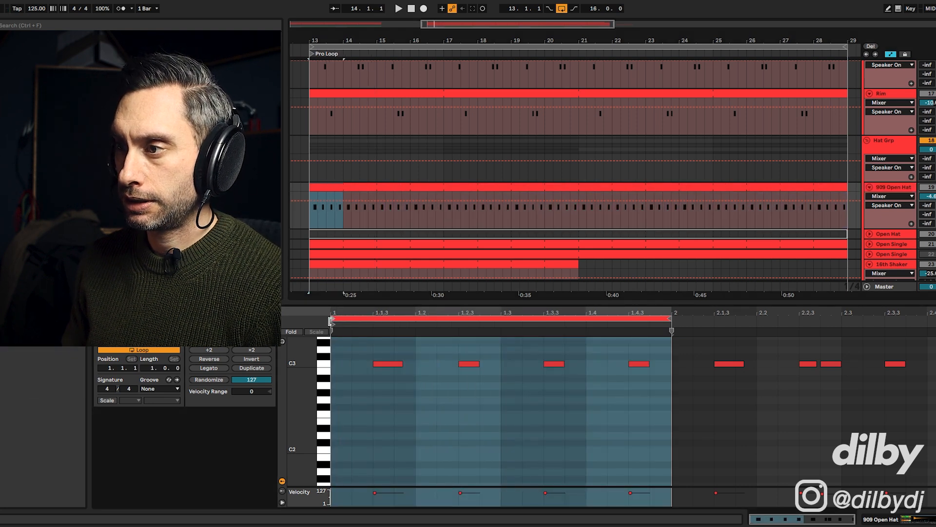
{"action": "left_click", "coordinate": [396, 363]}
{"action": "left_click", "coordinate": [396, 363]}
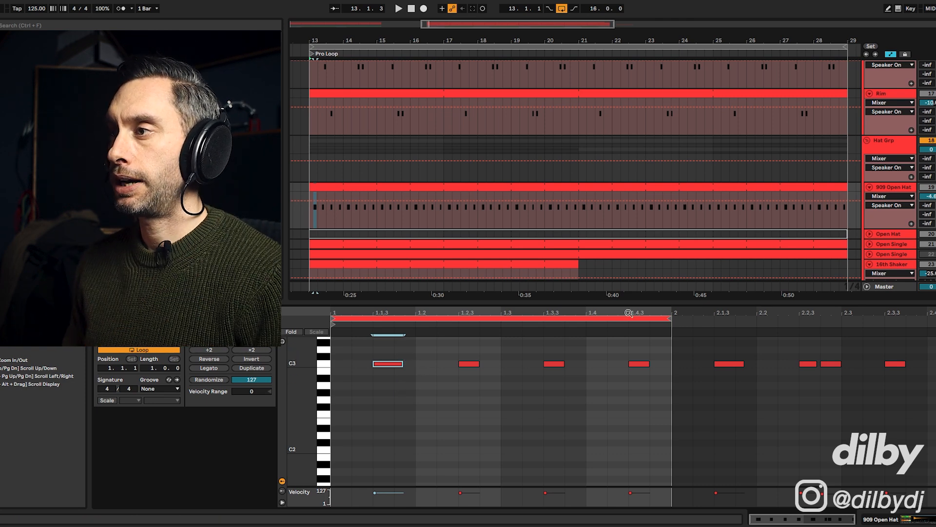
{"action": "key", "text": "space"}
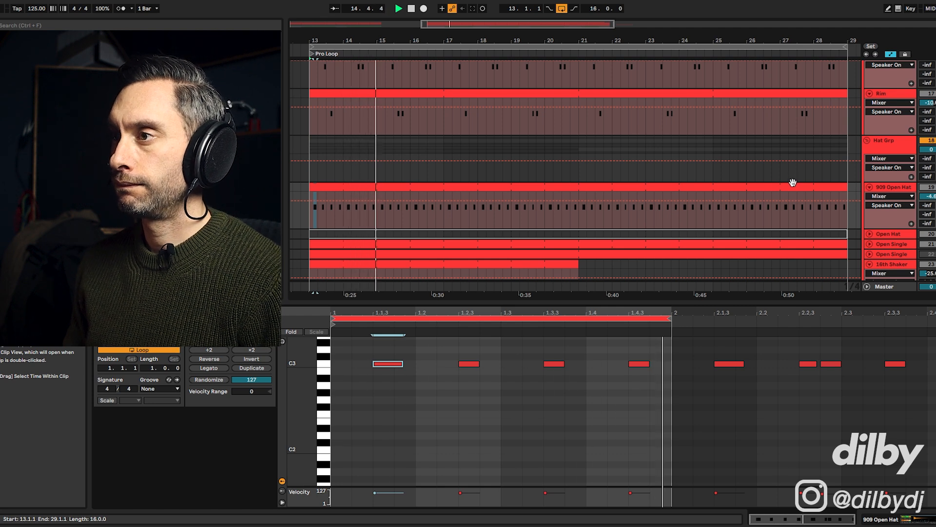
{"action": "key", "text": "space"}
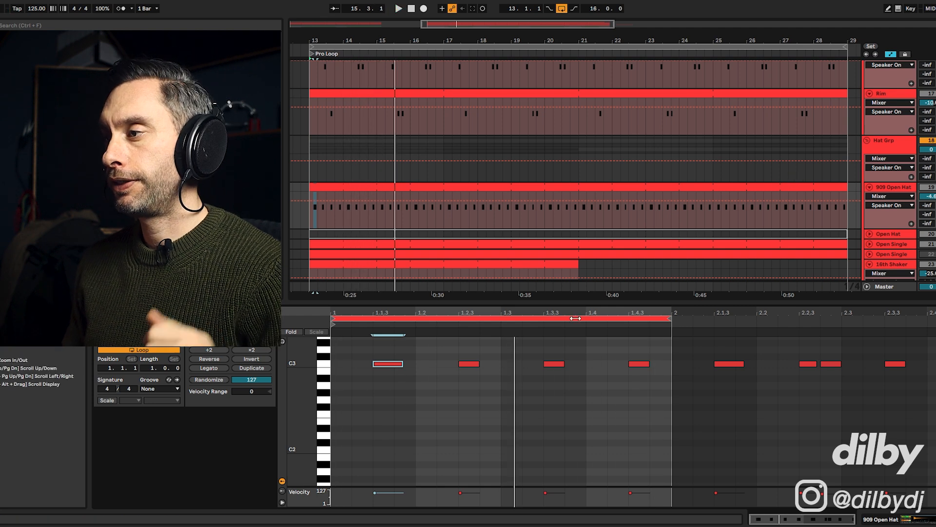
Select the extra hat note just before 2.3, extend the 909 Open Hat clip's loop to 2 bars and audition it.
{"action": "left_click", "coordinate": [848, 354]}
{"action": "left_click_drag", "start_coordinate": [835, 376], "coordinate": [833, 381]}
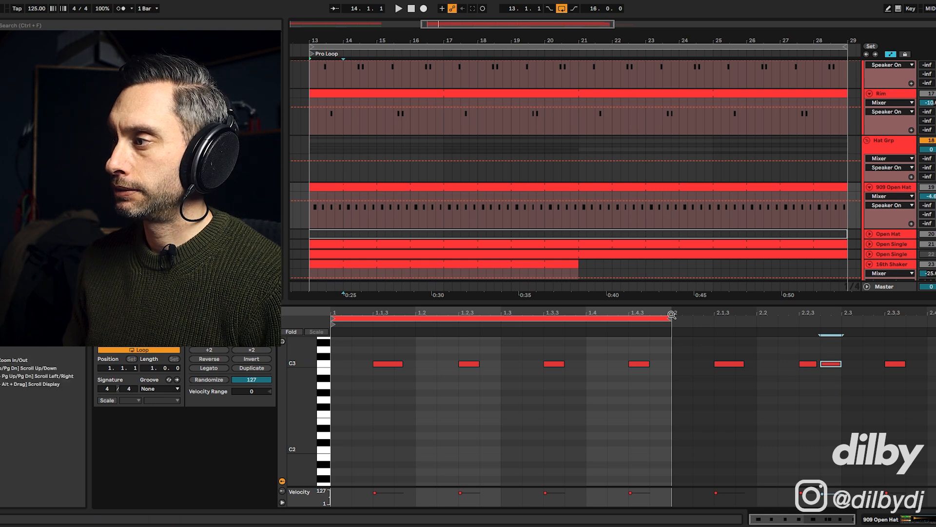
{"action": "left_click_drag", "start_coordinate": [670, 318], "coordinate": [934, 319]}
{"action": "key", "text": "space"}
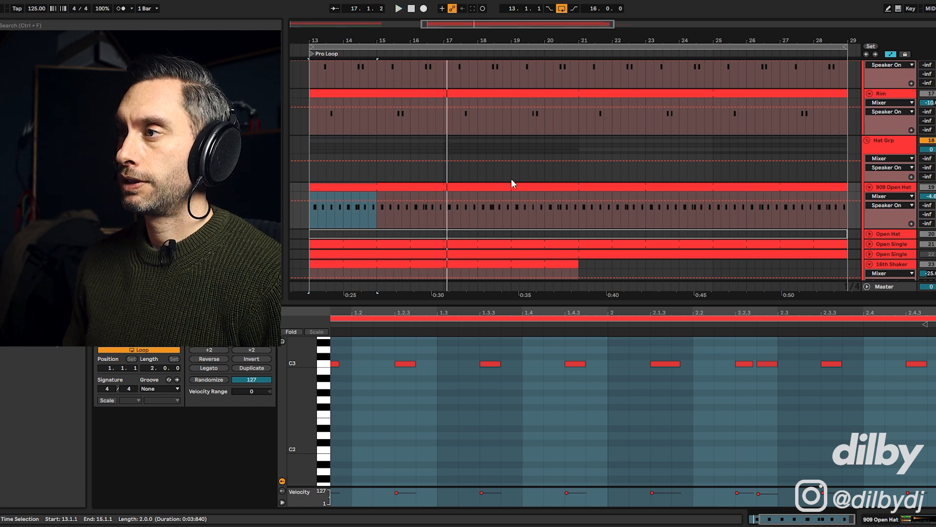
{"action": "left_click", "coordinate": [480, 187]}
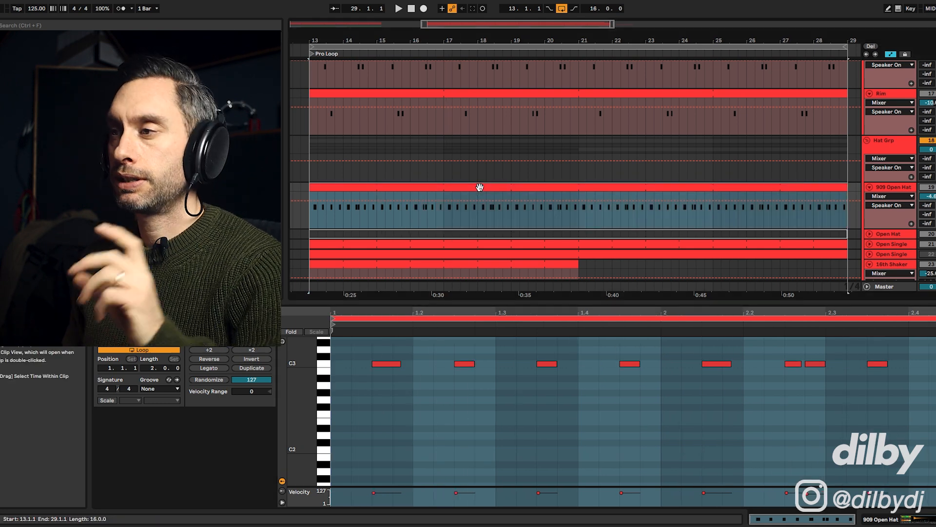
Fold the 909 Open Hat track, select the Open Hat track below it and look over the clap, snare and rim tracks.
{"action": "left_click", "coordinate": [869, 187]}
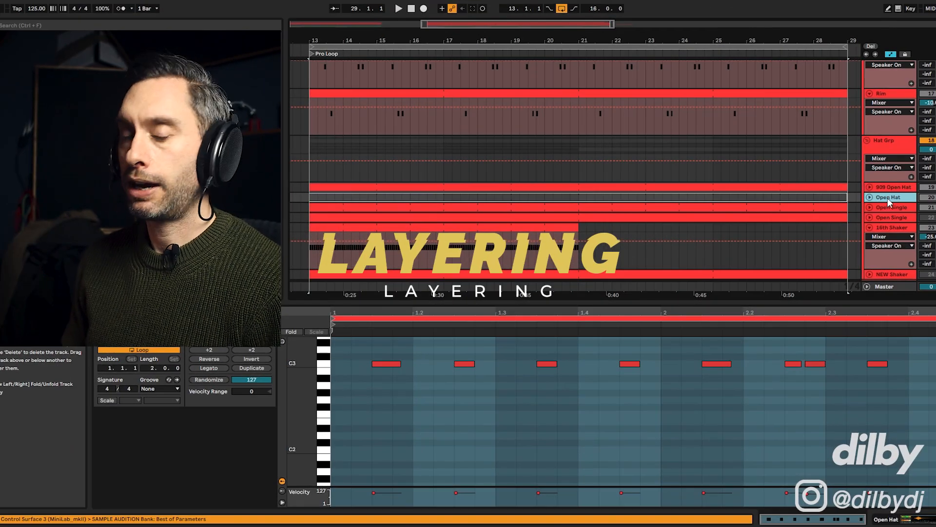
{"action": "scroll", "coordinate": [888, 198], "scroll_direction": "up", "scroll_amount": 5}
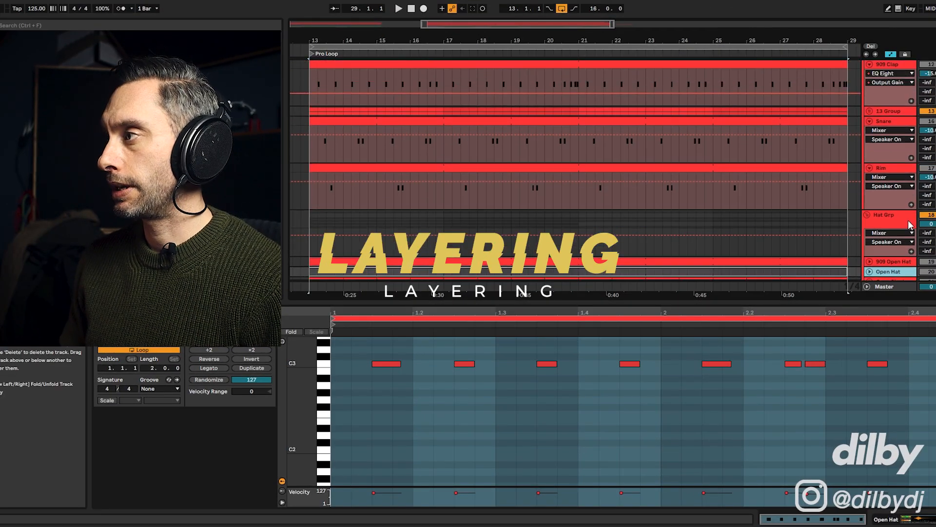
{"action": "scroll", "coordinate": [902, 226], "scroll_direction": "up", "scroll_amount": 1}
{"action": "scroll", "coordinate": [905, 228], "scroll_direction": "down", "scroll_amount": 4}
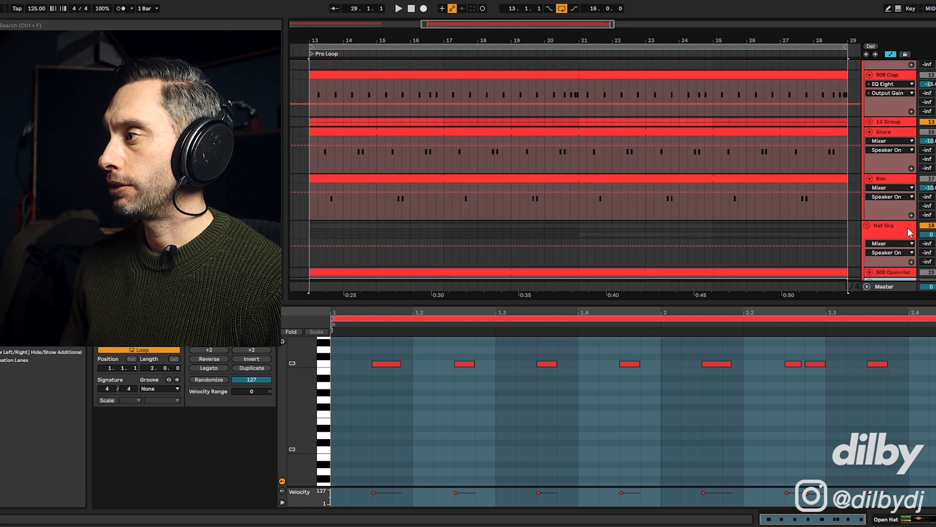
{"action": "scroll", "coordinate": [902, 163], "scroll_direction": "up", "scroll_amount": 3}
{"action": "left_click", "coordinate": [903, 144]}
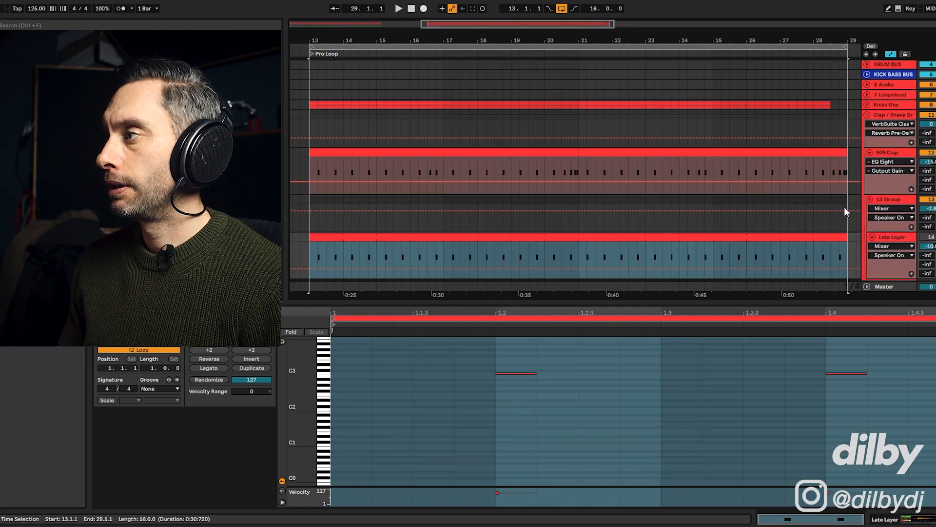
{"action": "scroll", "coordinate": [860, 202], "scroll_direction": "down", "scroll_amount": 2}
{"action": "key", "text": "shift+Tab"}
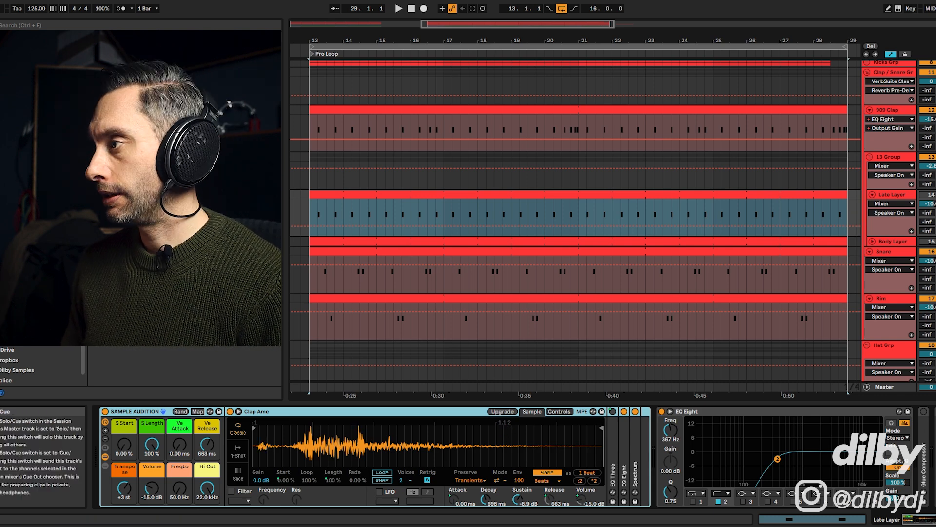
{"action": "key", "text": "space"}
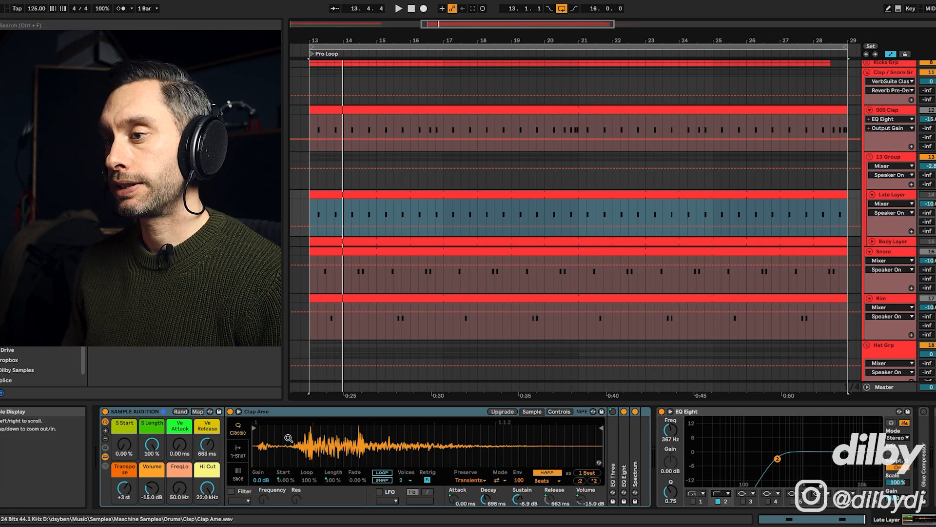
Select the 909 Clap track to show its Clap 909X sample and audition the clap on its own.
{"action": "left_click", "coordinate": [891, 113]}
{"action": "mouse_move", "coordinate": [254, 439]}
{"action": "left_mouse_down"}
{"action": "mouse_move", "coordinate": [254, 487]}
{"action": "mouse_move", "coordinate": [255, 439]}
{"action": "left_mouse_up"}
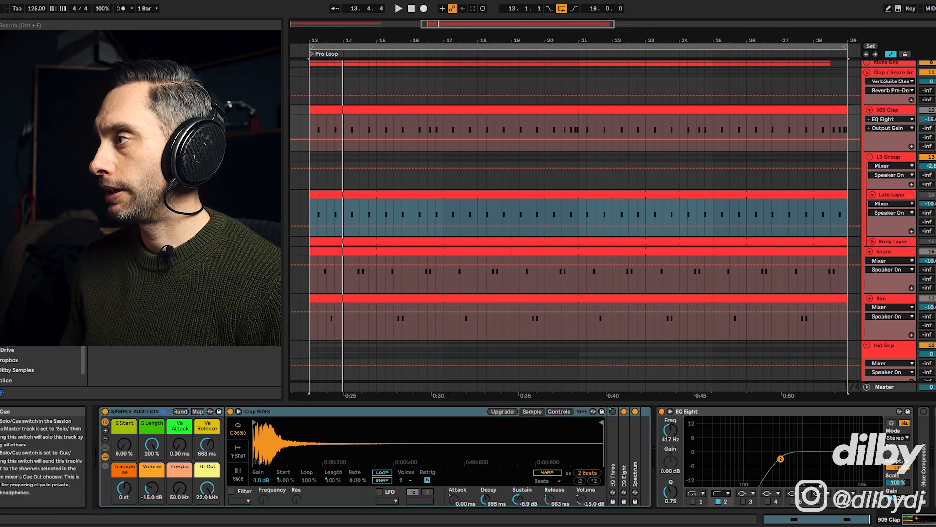
{"action": "key", "text": "space"}
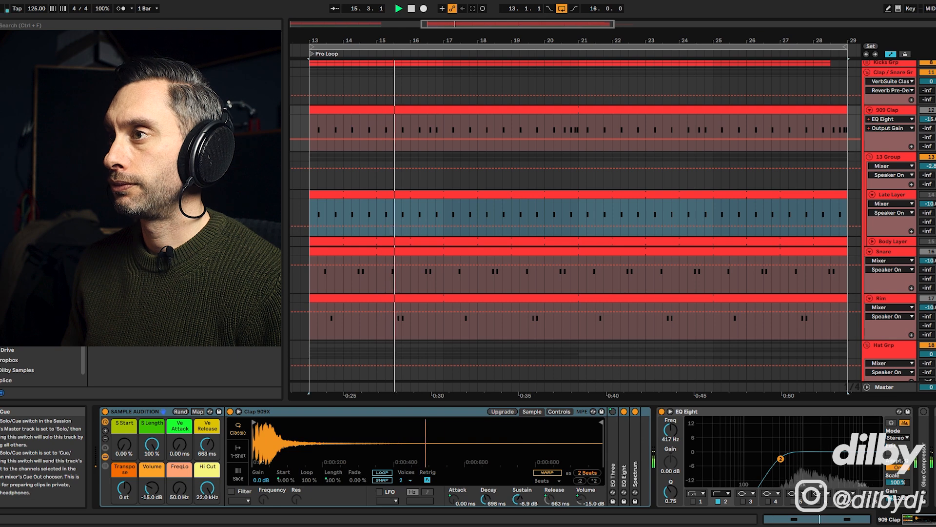
{"action": "key", "text": "space"}
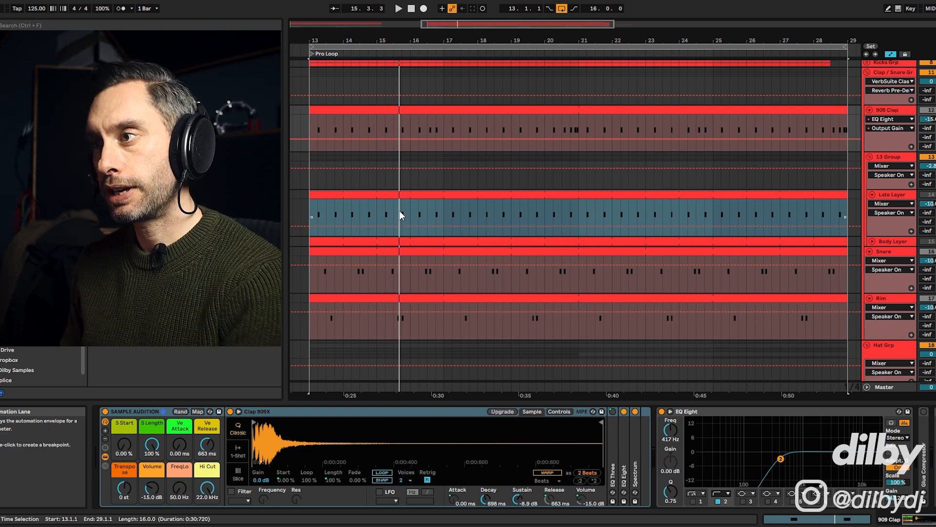
Select the clap hit at 15.4 on the 909 Clap track and audition the Late Layer from bar 16.
{"action": "left_click_drag", "start_coordinate": [403, 126], "coordinate": [410, 128]}
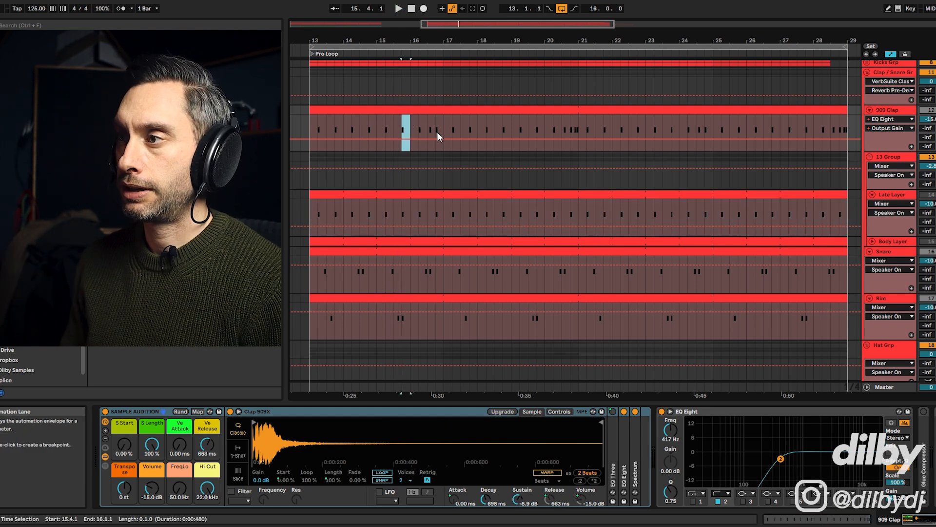
{"action": "left_click", "coordinate": [411, 215]}
{"action": "key", "text": "space"}
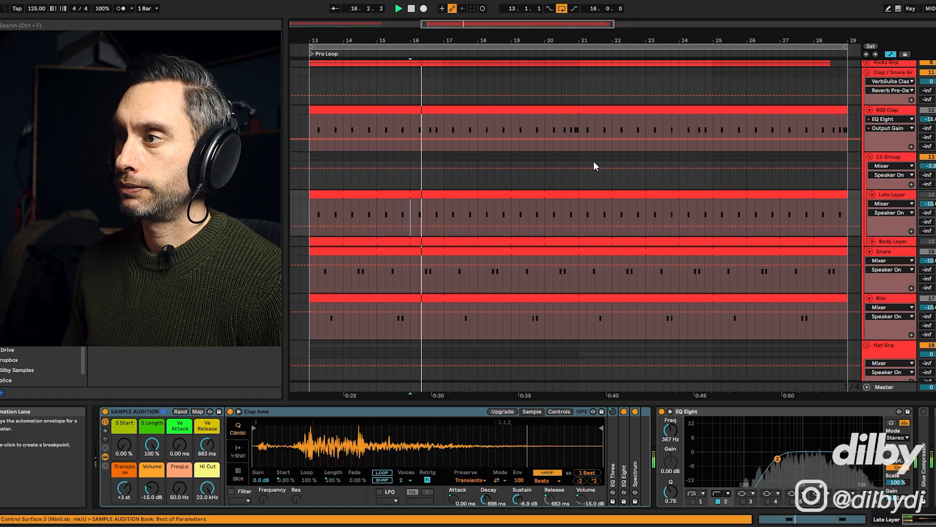
{"action": "key", "text": "space"}
Select the Body Layer track to show its Clap Apparat sample and audition the layer.
{"action": "left_click", "coordinate": [896, 242]}
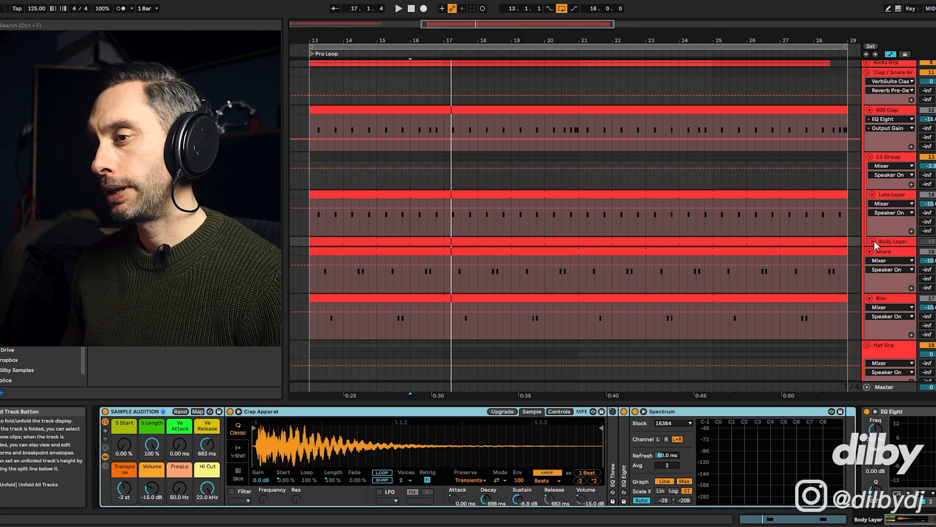
{"action": "key", "text": "space"}
{"action": "key", "text": "space"}
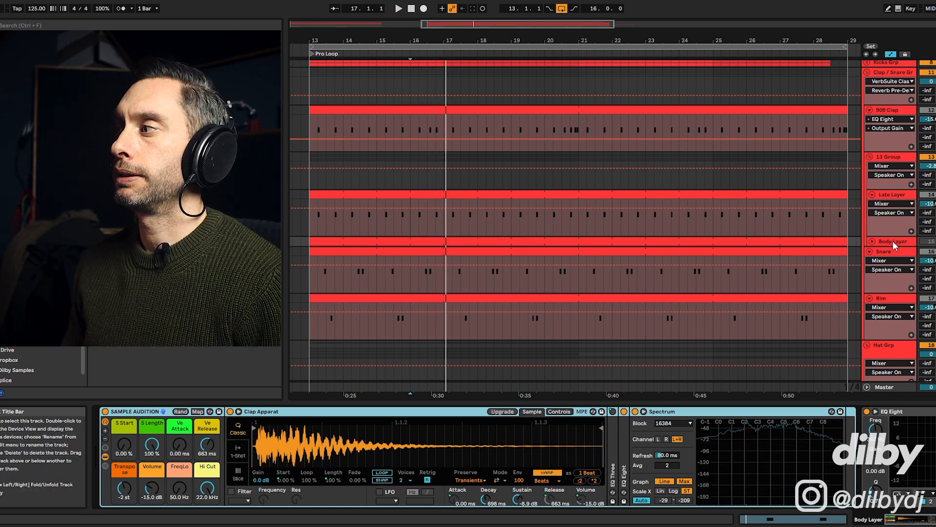
{"action": "left_click", "coordinate": [893, 241]}
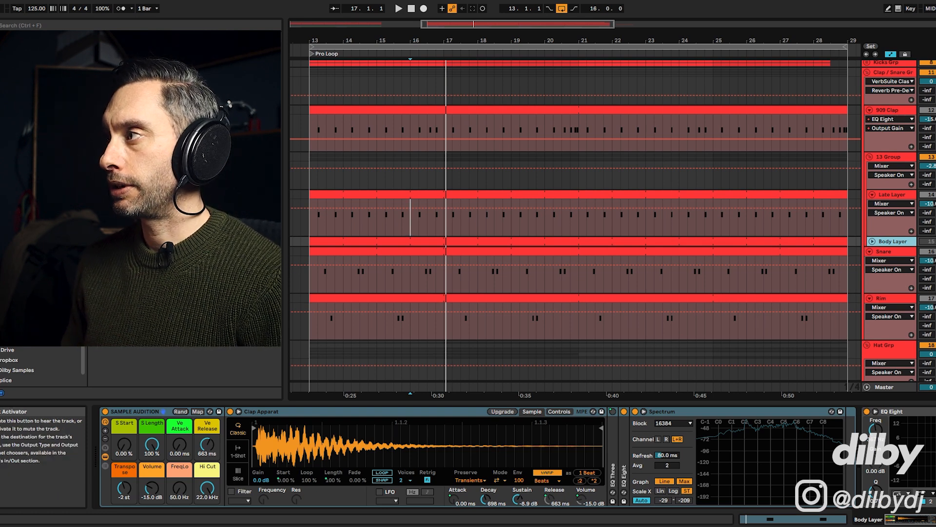
Place the playback start at bar 13 on the 909 Clap track and audition the clap layers.
{"action": "left_click", "coordinate": [313, 126]}
{"action": "key", "text": "space"}
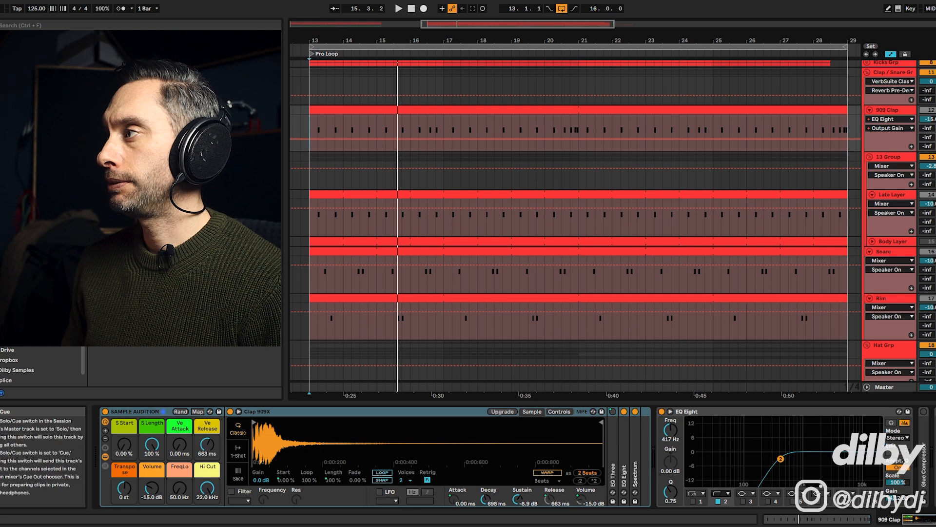
{"action": "key", "text": "space"}
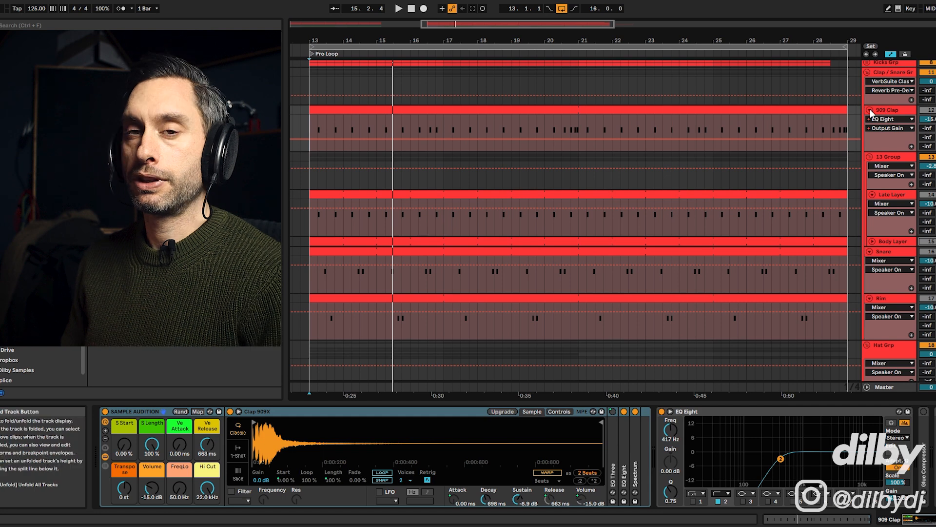
Select the Open Hat track below 909 Open Hat and open its clip to view the hat notes.
{"action": "scroll", "coordinate": [883, 195], "scroll_direction": "down", "scroll_amount": 5}
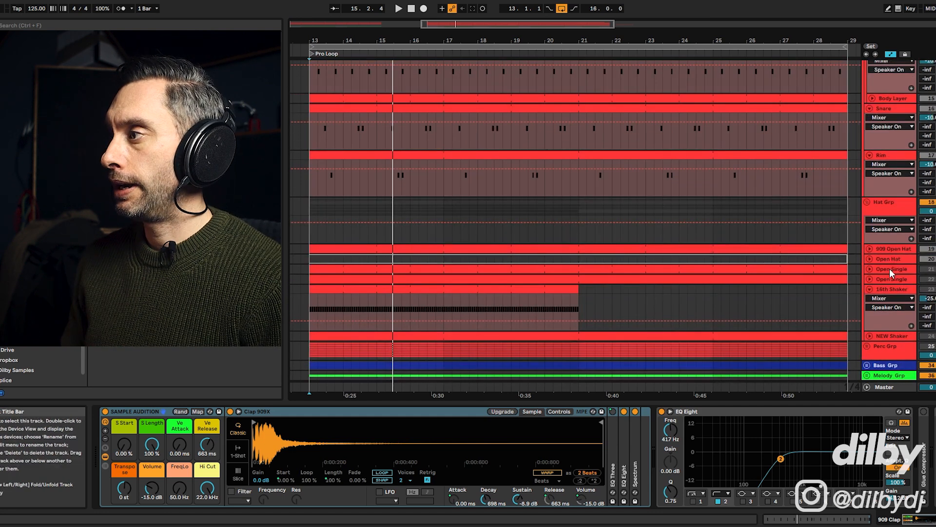
{"action": "left_click", "coordinate": [894, 259]}
{"action": "left_click", "coordinate": [899, 250]}
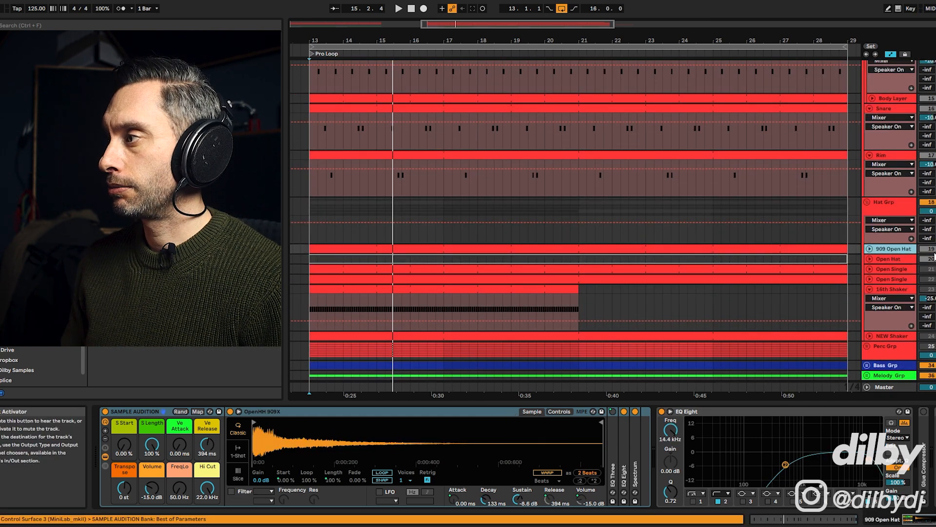
{"action": "double_click", "coordinate": [902, 258]}
{"action": "double_click", "coordinate": [710, 259]}
{"action": "scroll", "coordinate": [585, 244], "scroll_direction": "down", "scroll_amount": 2}
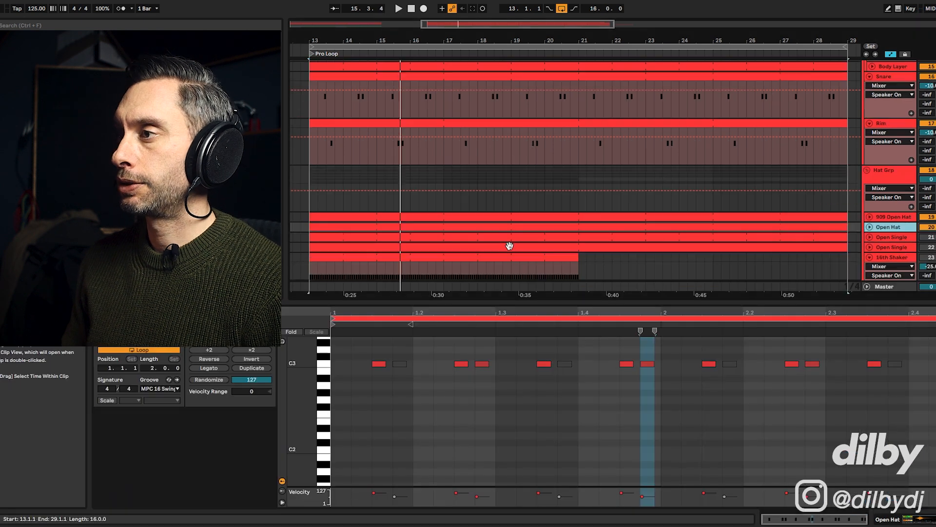
Show the Open Hat track's Shaker Argon sample waveform in its device chain and play the loop.
{"action": "key", "text": "shift+Tab"}
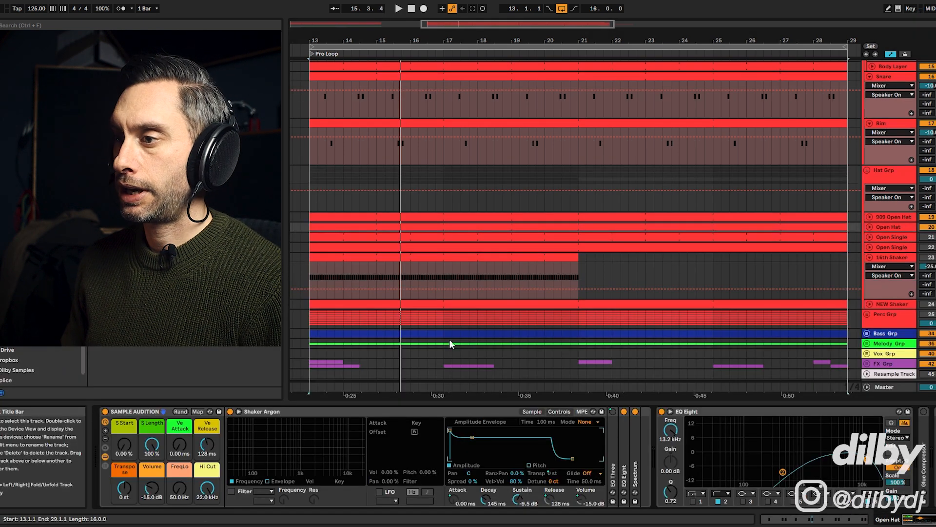
{"action": "left_click", "coordinate": [522, 411]}
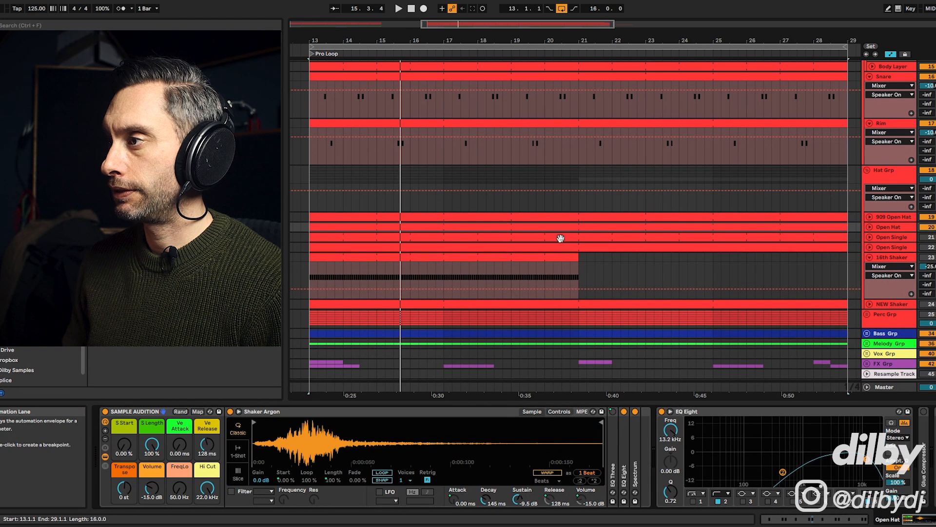
{"action": "key", "text": "space"}
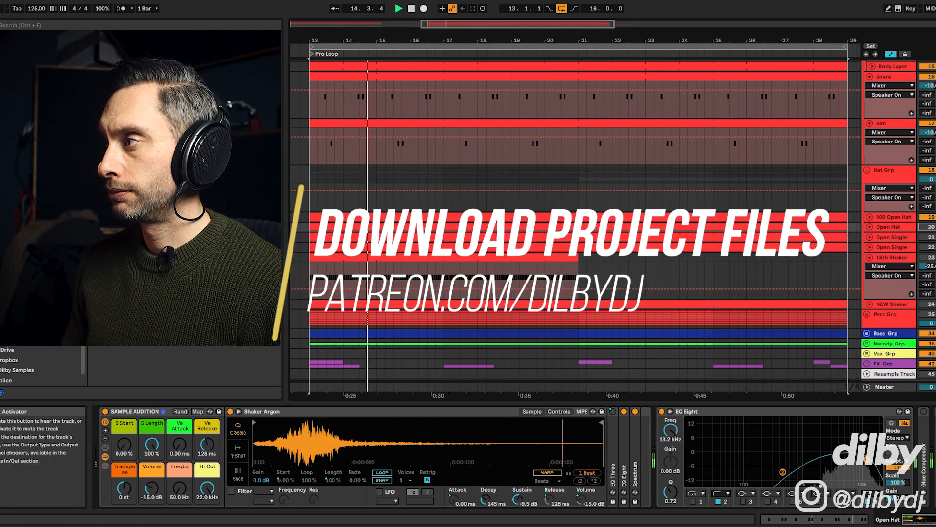
Unfold the Open Hat track and raise its volume to about -9 dB while the loop plays.
{"action": "left_click", "coordinate": [870, 227]}
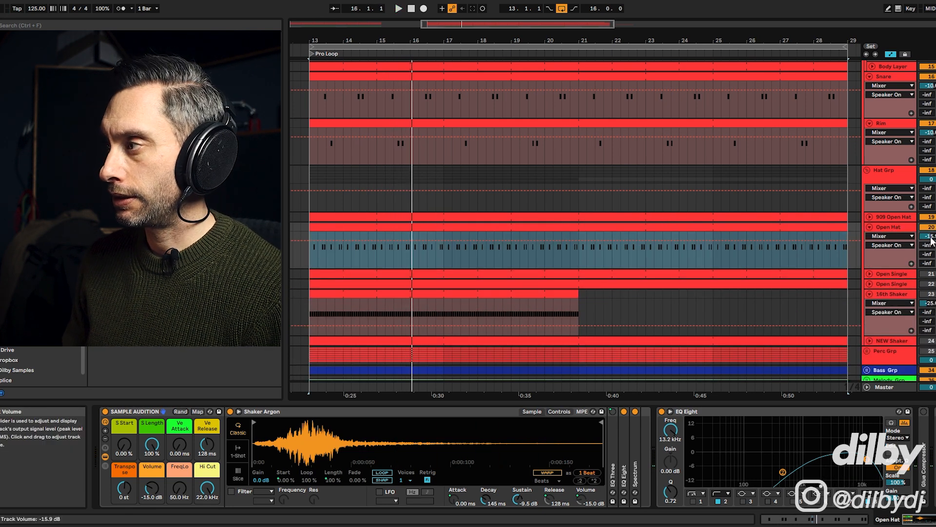
{"action": "left_click_drag", "start_coordinate": [931, 241], "coordinate": [931, 236]}
{"action": "key", "text": "space"}
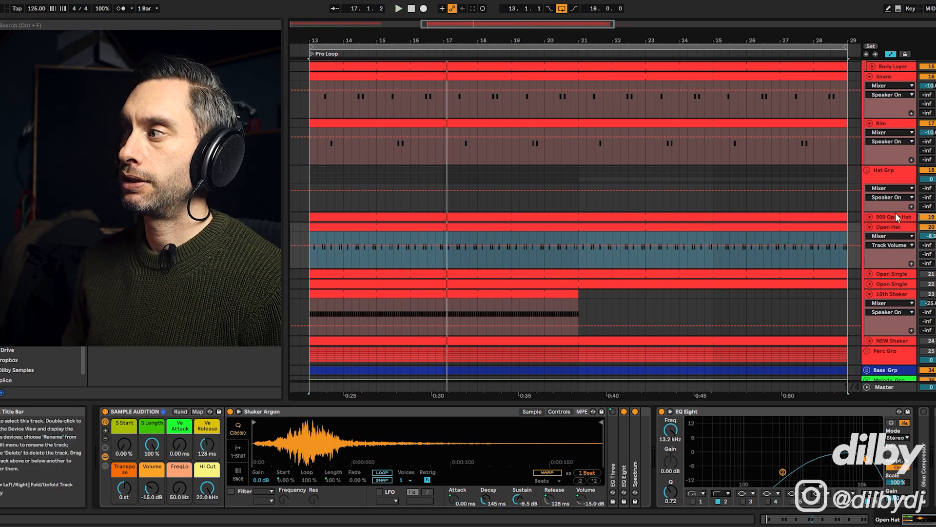
Hot-swap the Open Hat track's sample to Shaker AtomHeart and play the loop.
{"action": "left_click", "coordinate": [895, 231]}
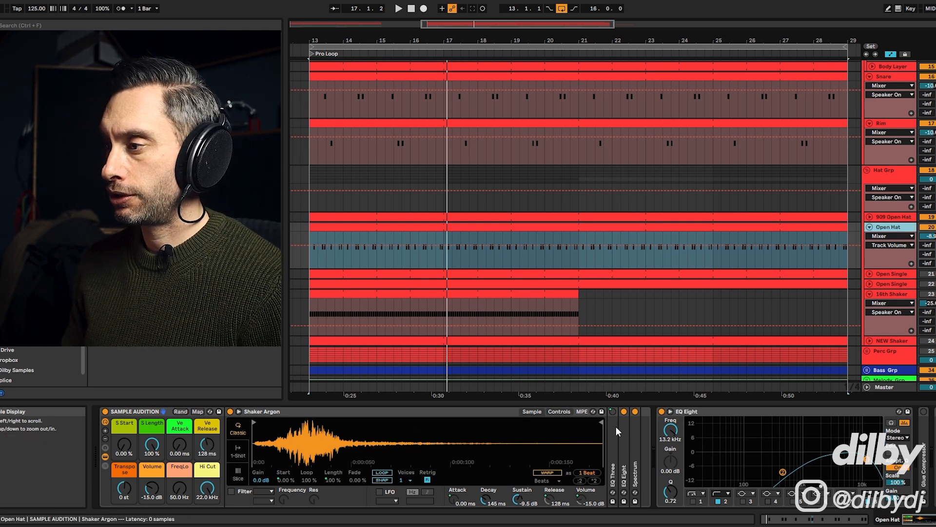
{"action": "left_click", "coordinate": [599, 462]}
{"action": "key", "text": "Up"}
{"action": "key", "text": "Up"}
{"action": "key", "text": "Up"}
{"action": "key", "text": "Up"}
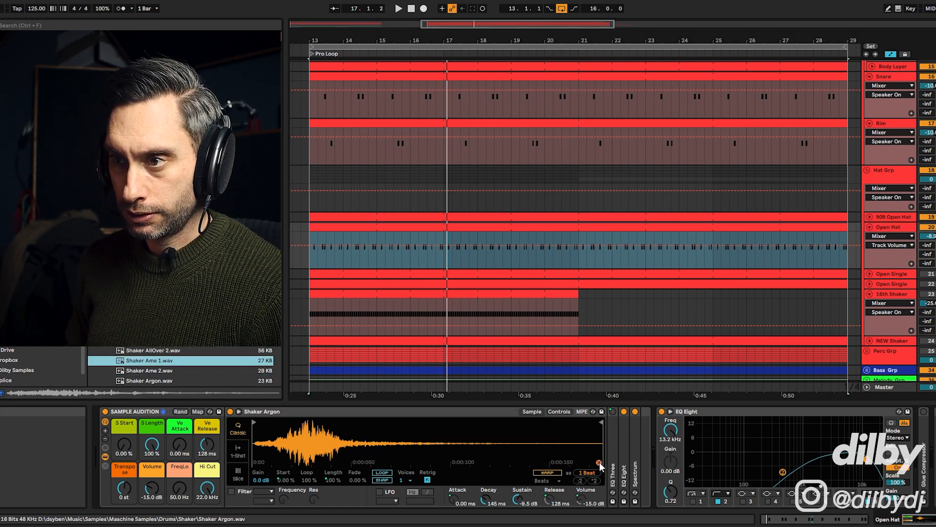
{"action": "key", "text": "Down"}
{"action": "key", "text": "Down"}
{"action": "key", "text": "Down"}
{"action": "key", "text": "Down"}
{"action": "key", "text": "Down"}
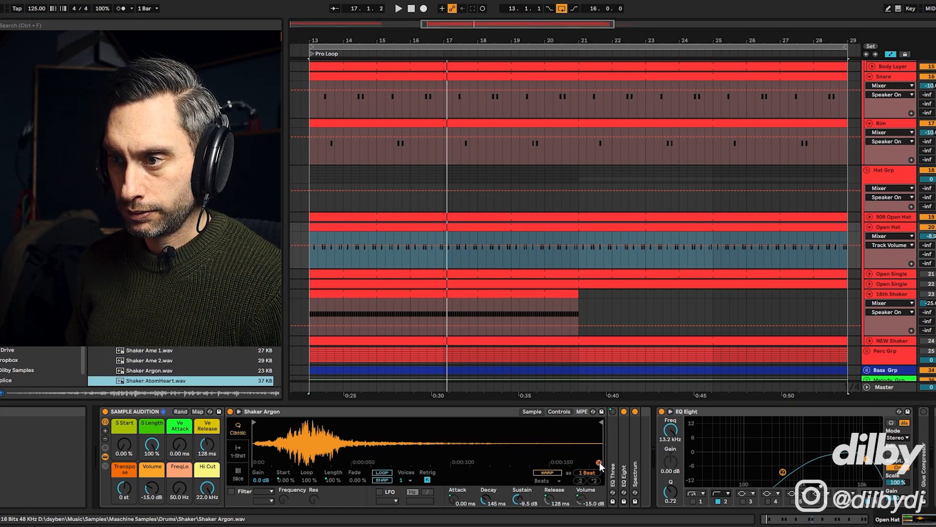
{"action": "key", "text": "Return"}
{"action": "key", "text": "space"}
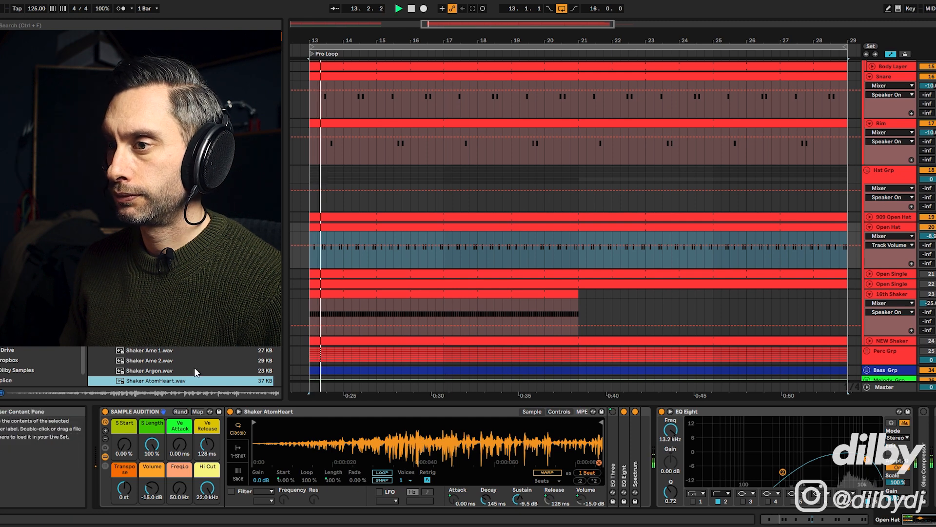
Try the samples from Shaker AwakeArise through Shaker Bodzin 3 on the Open Hat track while the loop plays.
{"action": "key", "text": "Down"}
{"action": "key", "text": "Return"}
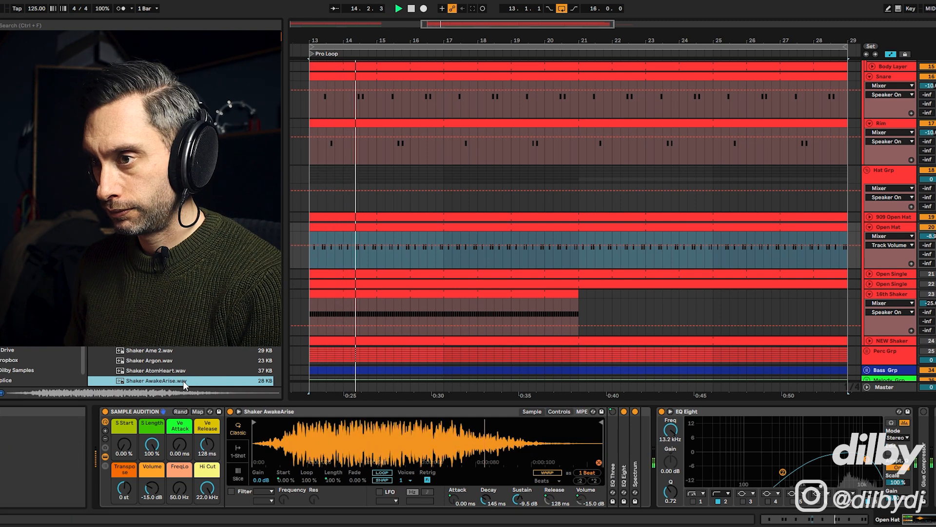
{"action": "key", "text": "Down"}
{"action": "key", "text": "Return"}
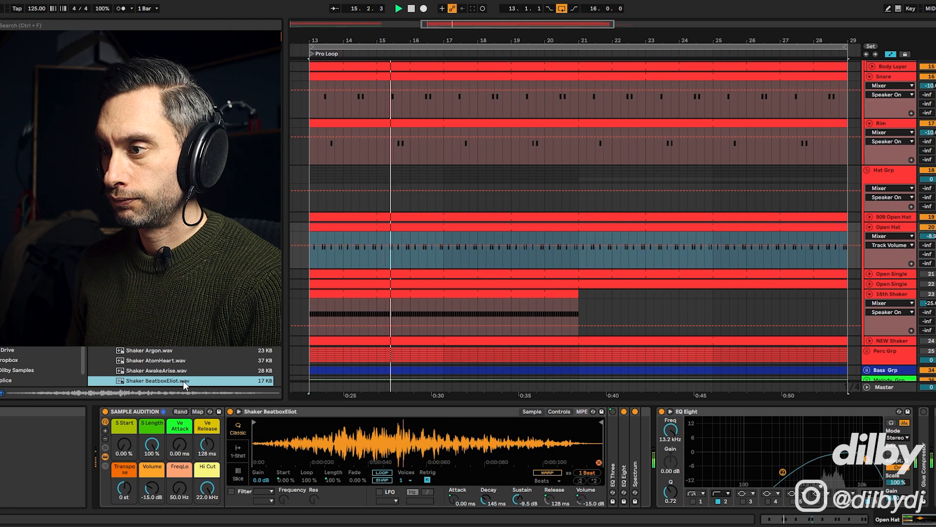
{"action": "key", "text": "Down"}
{"action": "key", "text": "Return"}
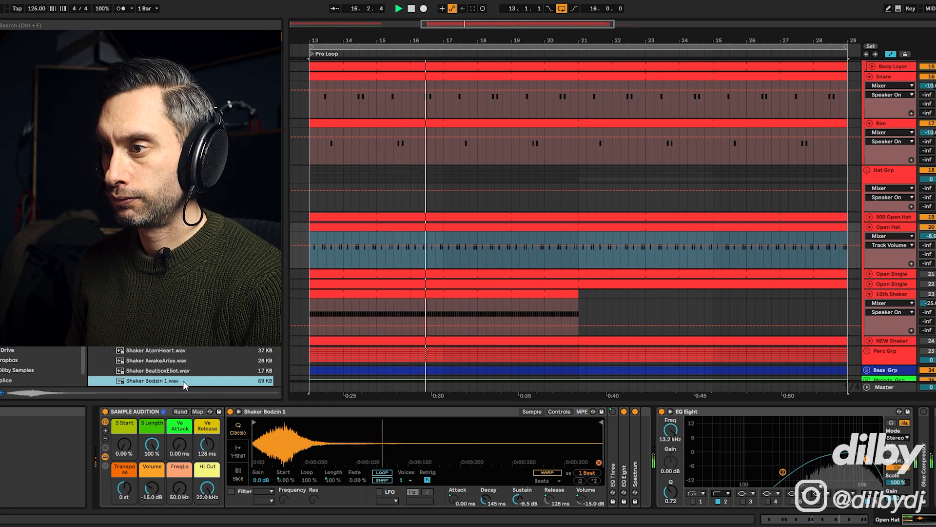
{"action": "key", "text": "Down"}
{"action": "key", "text": "Return"}
{"action": "key", "text": "Down"}
{"action": "key", "text": "Return"}
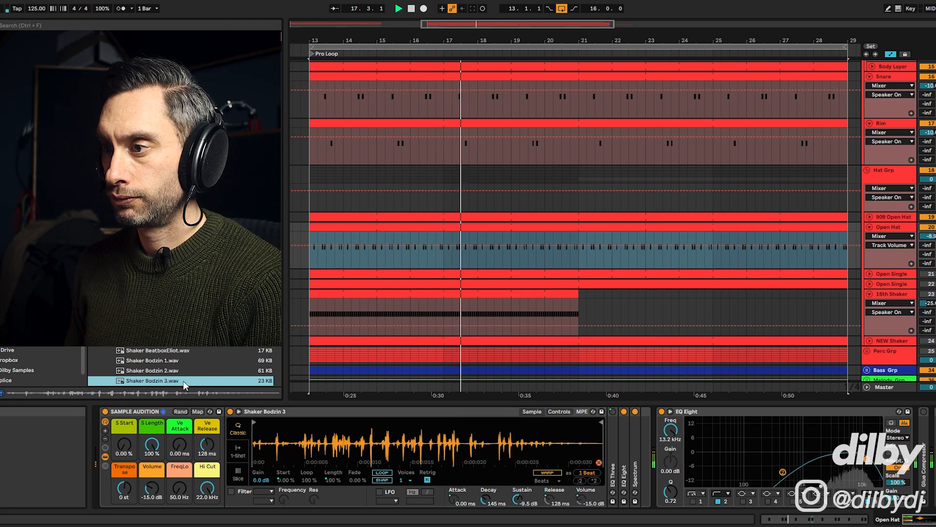
Try the next shaker samples on the Open Hat track, ending with Shaker CantQuit 2, while the loop plays.
{"action": "key", "text": "Down"}
{"action": "key", "text": "Return"}
{"action": "key", "text": "Down"}
{"action": "key", "text": "Return"}
{"action": "key", "text": "Down"}
{"action": "key", "text": "Return"}
{"action": "key", "text": "Down"}
{"action": "key", "text": "Return"}
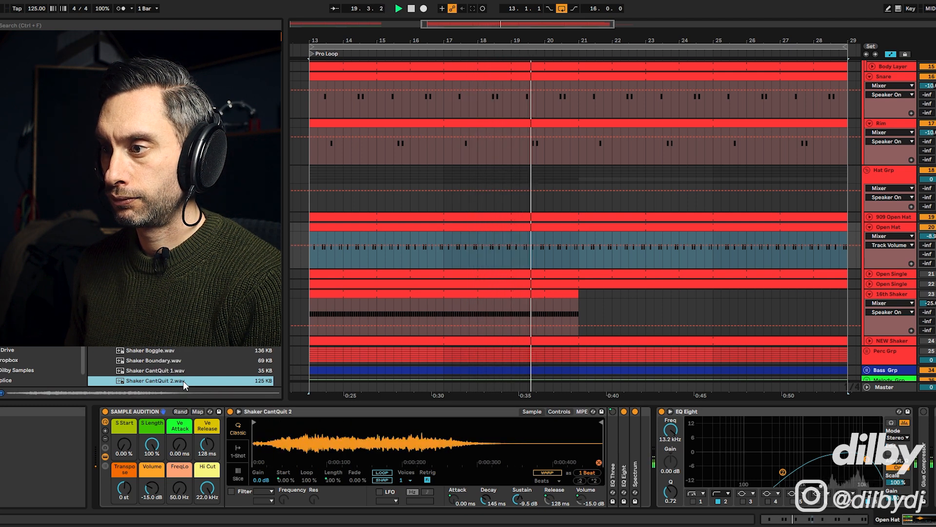
Continue trying shaker samples on the Open Hat track up to Shaker ClikDub while the loop plays.
{"action": "key", "text": "Down"}
{"action": "key", "text": "Return"}
{"action": "key", "text": "Down"}
{"action": "key", "text": "Return"}
{"action": "key", "text": "Down"}
{"action": "key", "text": "Return"}
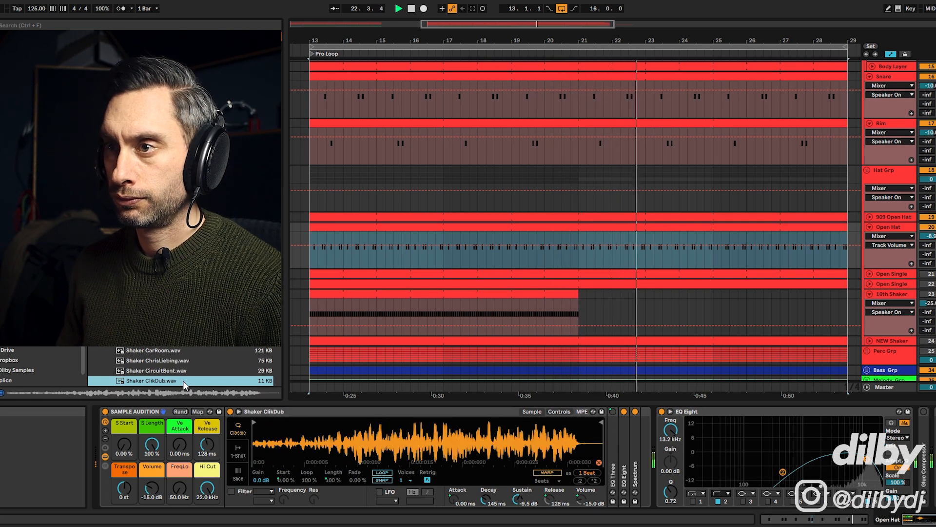
{"action": "key", "text": "Down"}
{"action": "key", "text": "Return"}
Stop the sample browsing and restore Shaker Argon as the Open Hat track's sample.
{"action": "left_click", "coordinate": [161, 310]}
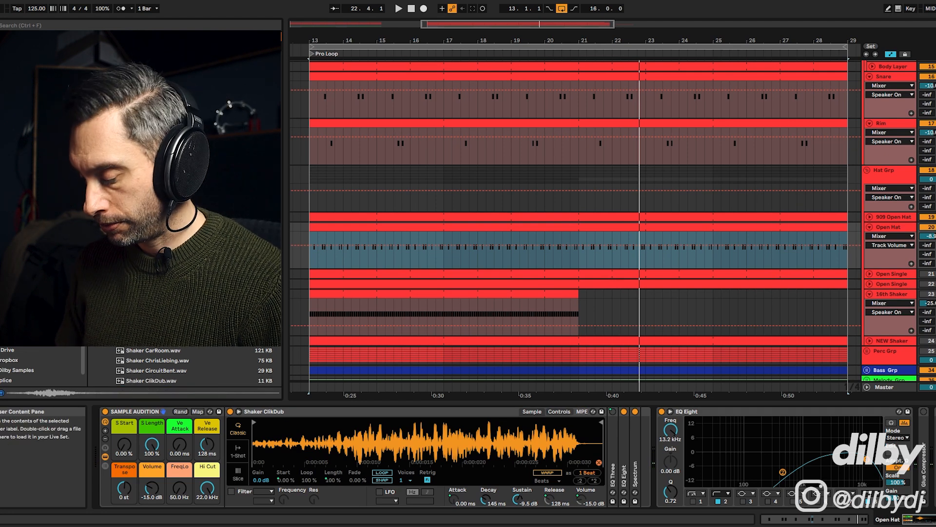
{"action": "key", "text": "Return"}
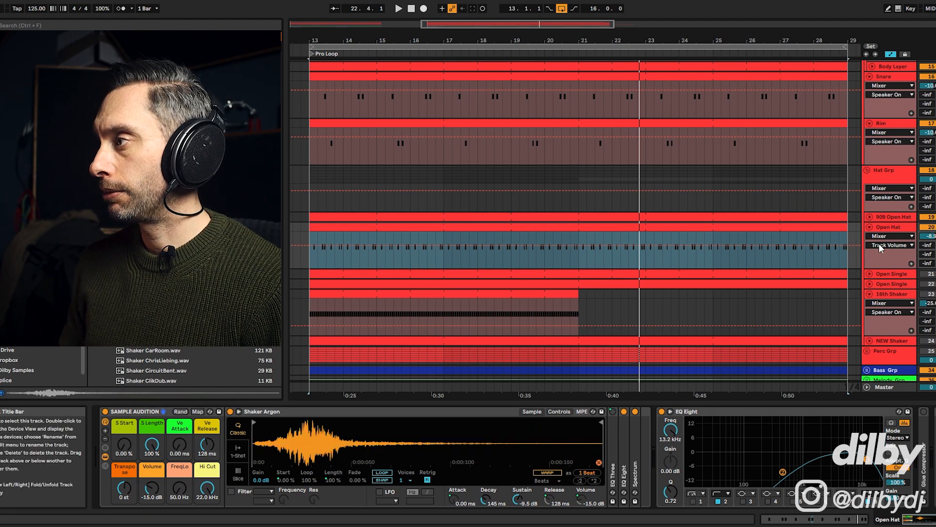
Audition the loop with Shaker Argon and show the sampler's envelope and random pan controls.
{"action": "key", "text": "space"}
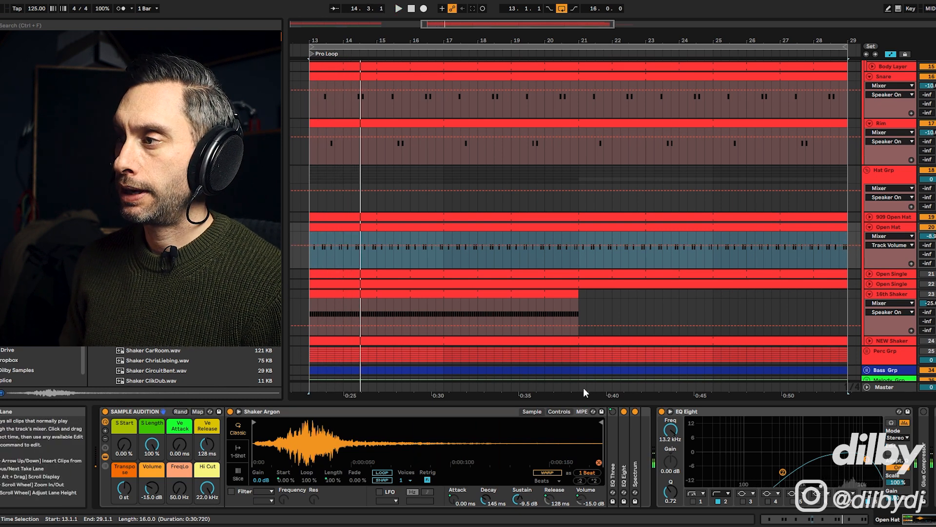
{"action": "left_click", "coordinate": [560, 412]}
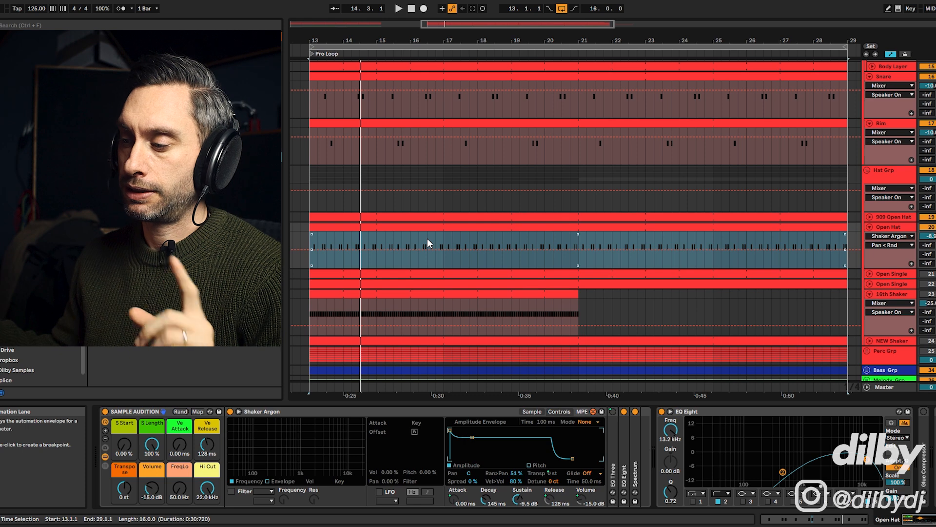
Audition the loop, set the Open Hat track's volume to -13.7 dB and collapse the track.
{"action": "key", "text": "space"}
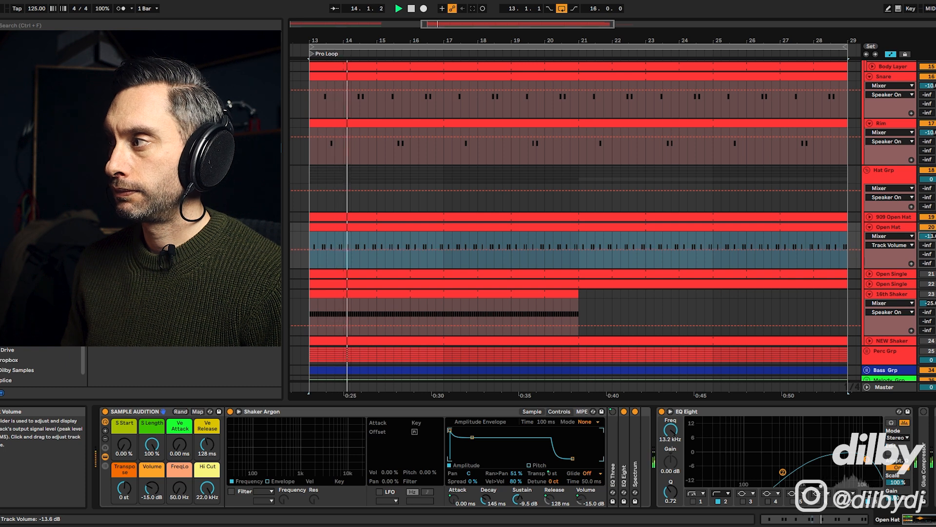
{"action": "left_click_drag", "start_coordinate": [931, 236], "coordinate": [932, 237]}
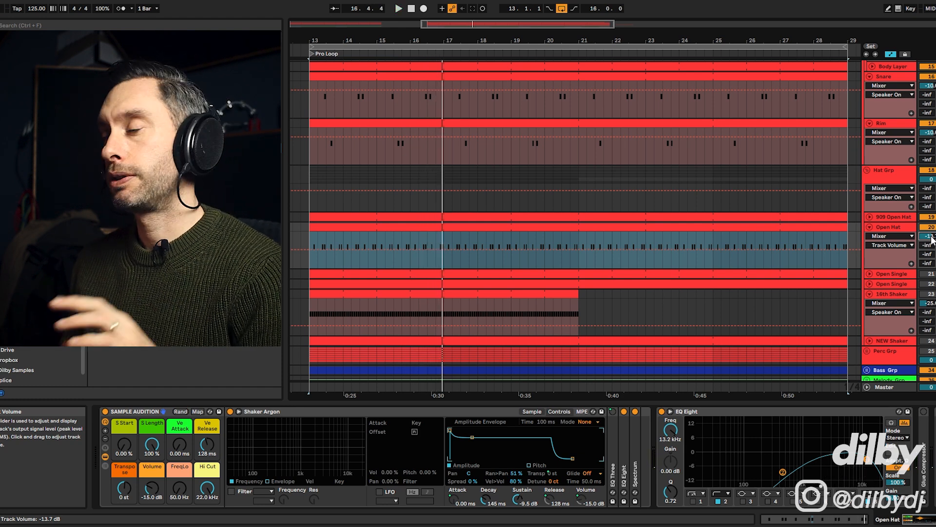
{"action": "left_click", "coordinate": [870, 227]}
Activate and expand the first Open Single track, select its first hit in bar 13 and audition it.
{"action": "left_click", "coordinate": [892, 237]}
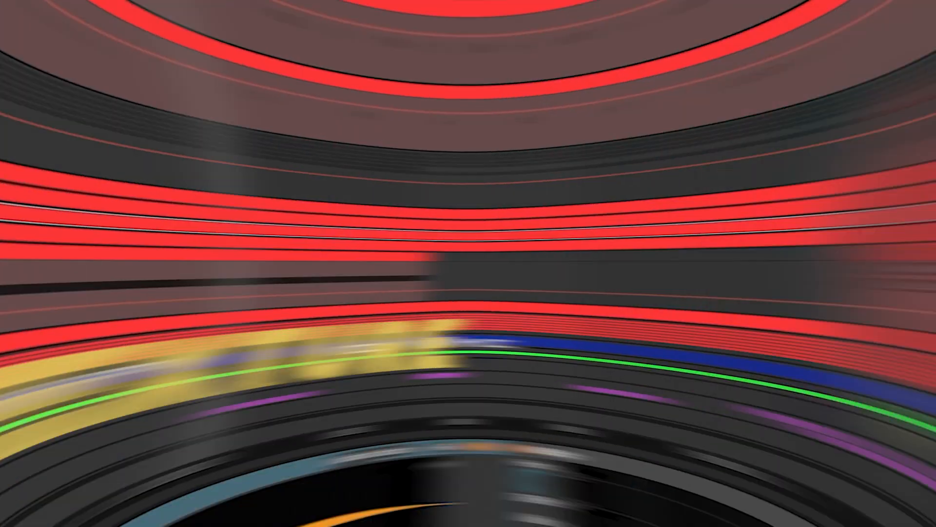
{"action": "left_click", "coordinate": [931, 237]}
{"action": "left_click", "coordinate": [870, 237]}
{"action": "left_click", "coordinate": [339, 258]}
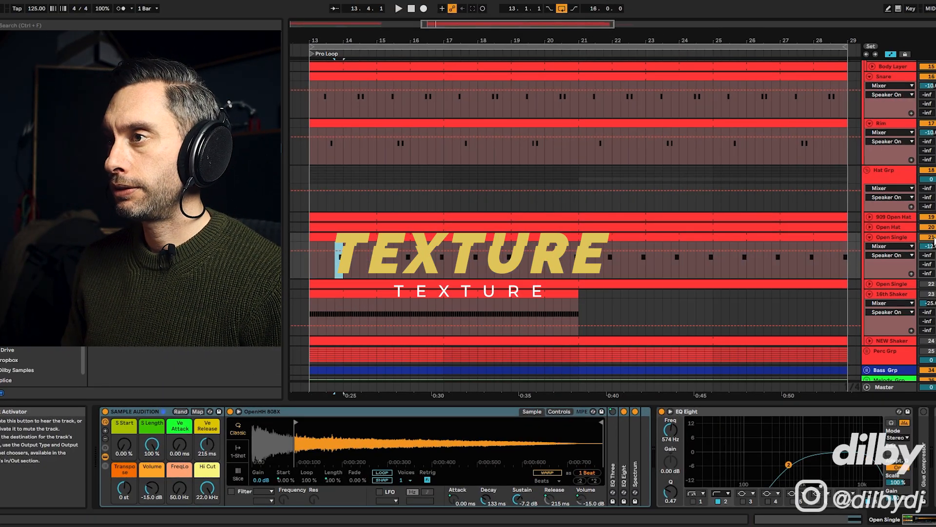
{"action": "key", "text": "space"}
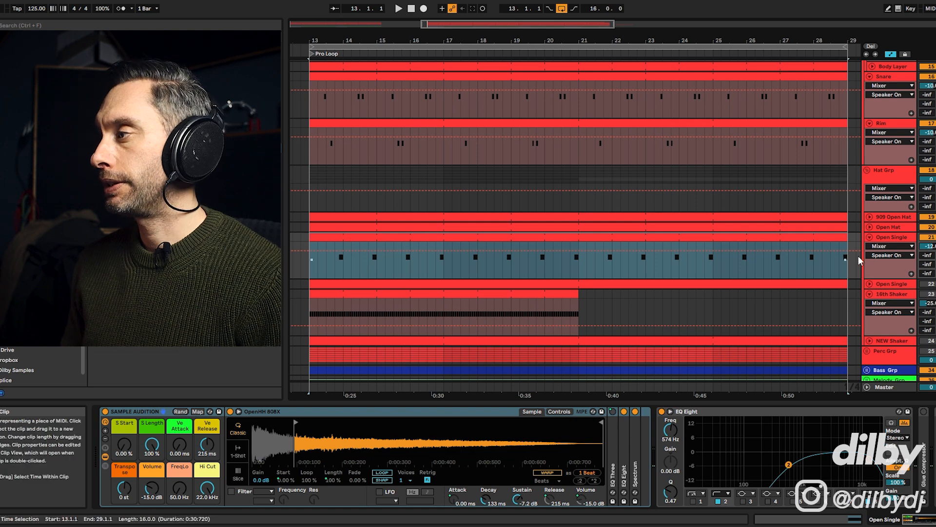
Compare the samples used on the first Open Single track and the 909 Open Hat track.
{"action": "left_click", "coordinate": [904, 238]}
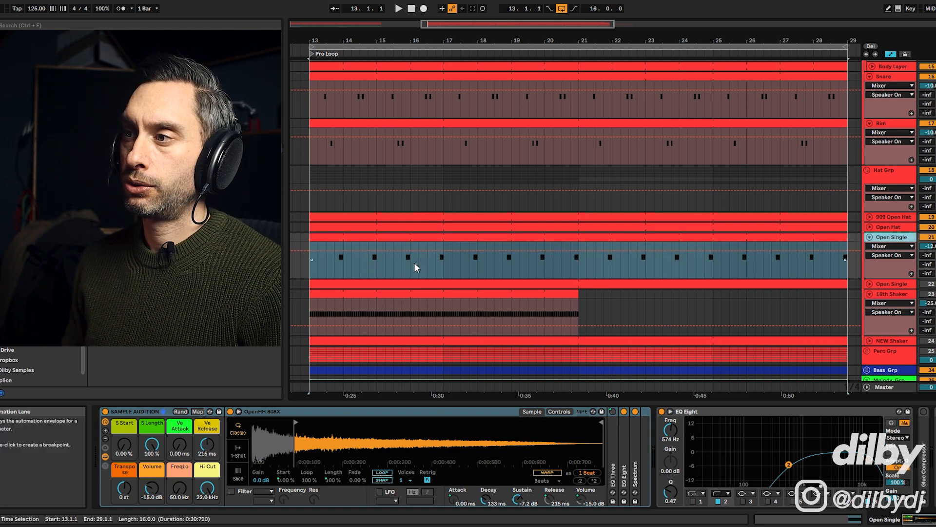
{"action": "left_click", "coordinate": [424, 218]}
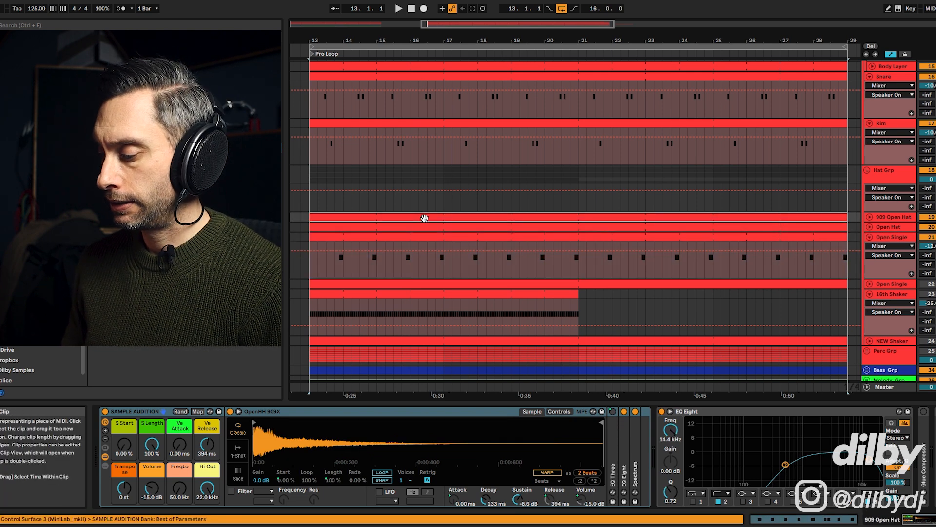
{"action": "left_click", "coordinate": [340, 264]}
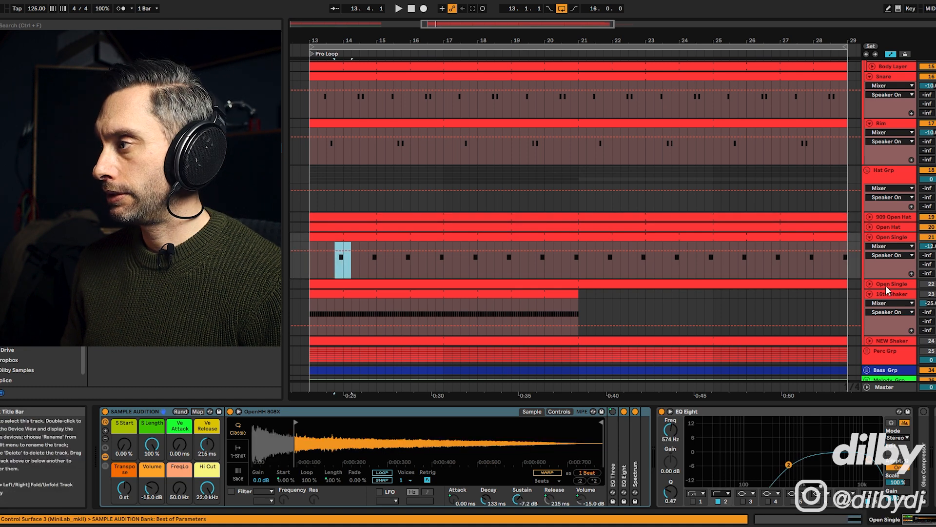
Deactivate the clip on the first Open Single track and expand the second Open Single track.
{"action": "left_click", "coordinate": [832, 238]}
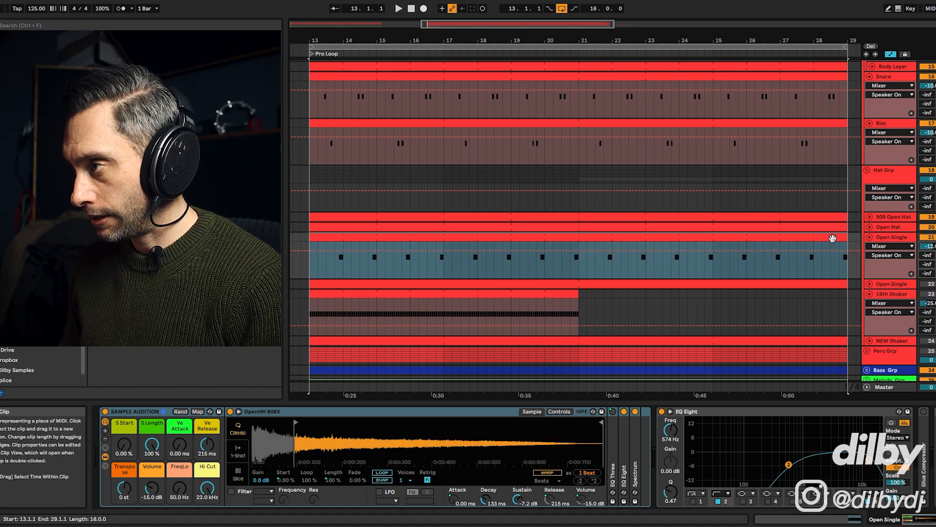
{"action": "key", "text": "0"}
{"action": "left_click", "coordinate": [870, 284]}
{"action": "left_click", "coordinate": [901, 288]}
Locate the second Open Single track's OpenHH 70sDnB sample in the file browser and audition the track.
{"action": "right_click", "coordinate": [350, 429]}
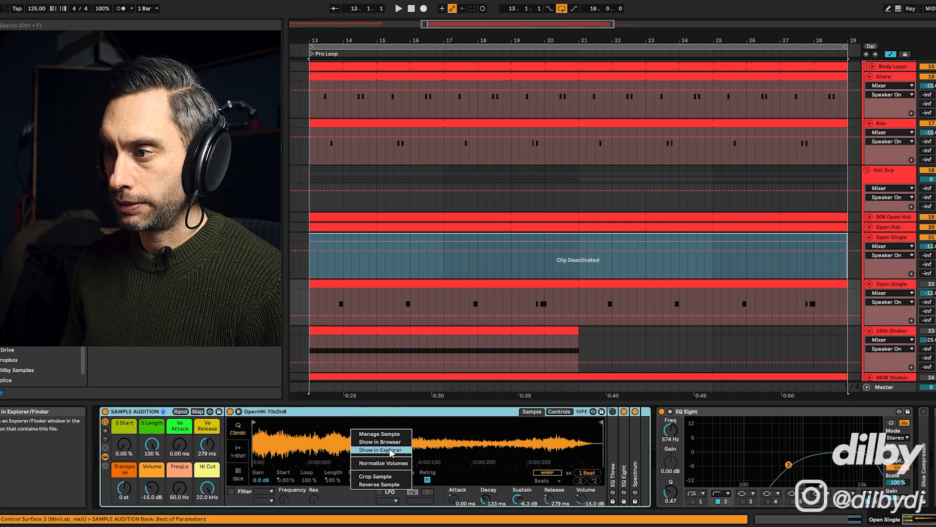
{"action": "left_click", "coordinate": [391, 450]}
{"action": "key", "text": "space"}
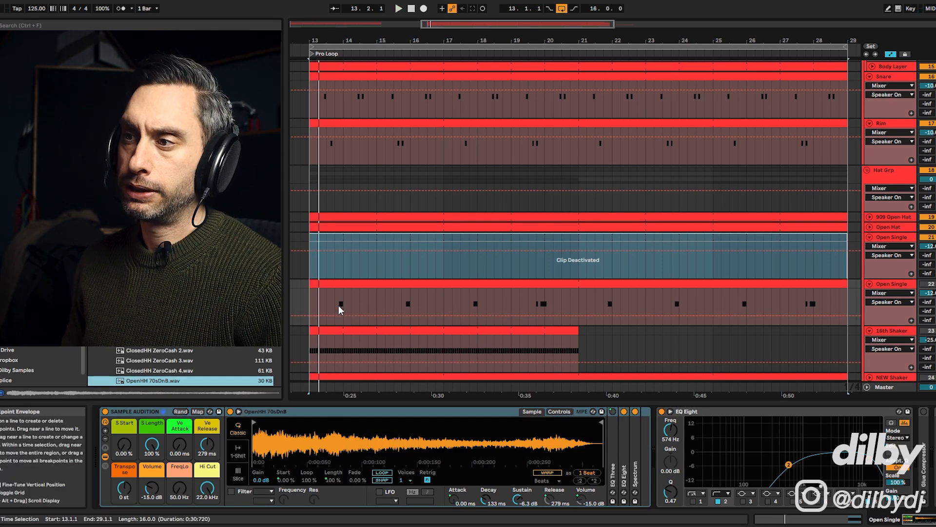
{"action": "left_click", "coordinate": [902, 284]}
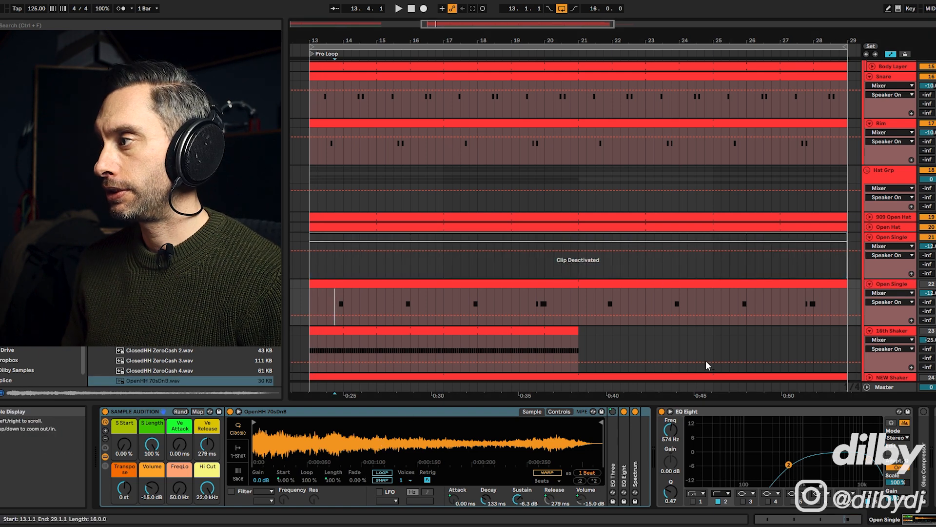
{"action": "left_click", "coordinate": [882, 273]}
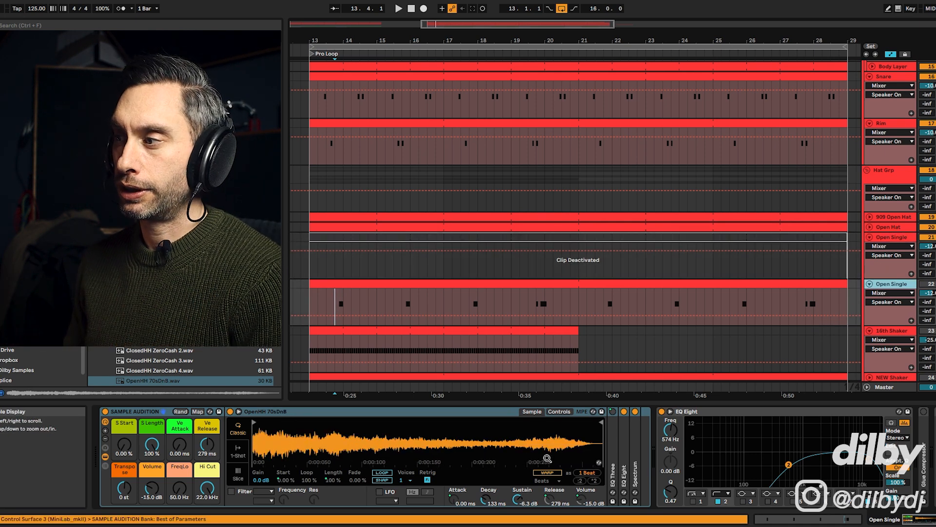
Reactivate the first Open Single clip, cut three gaps around bars 15, 17 and 19, and audition it from bar 13.
{"action": "left_click", "coordinate": [775, 237]}
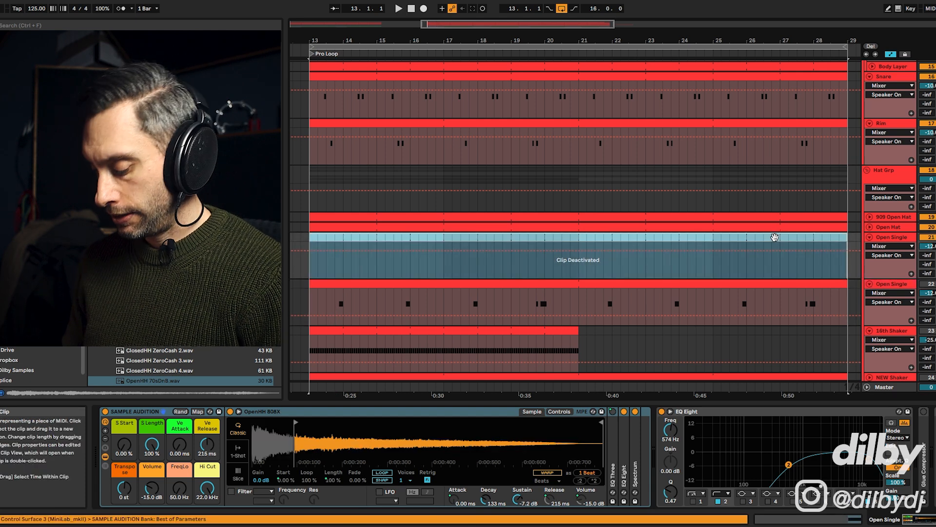
{"action": "key", "text": "0"}
{"action": "left_click", "coordinate": [386, 251]}
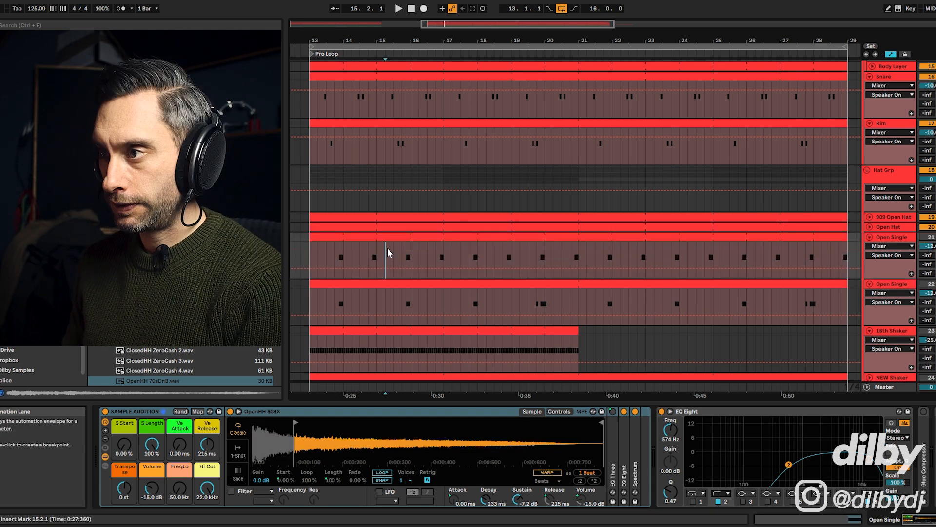
{"action": "key", "text": "Delete"}
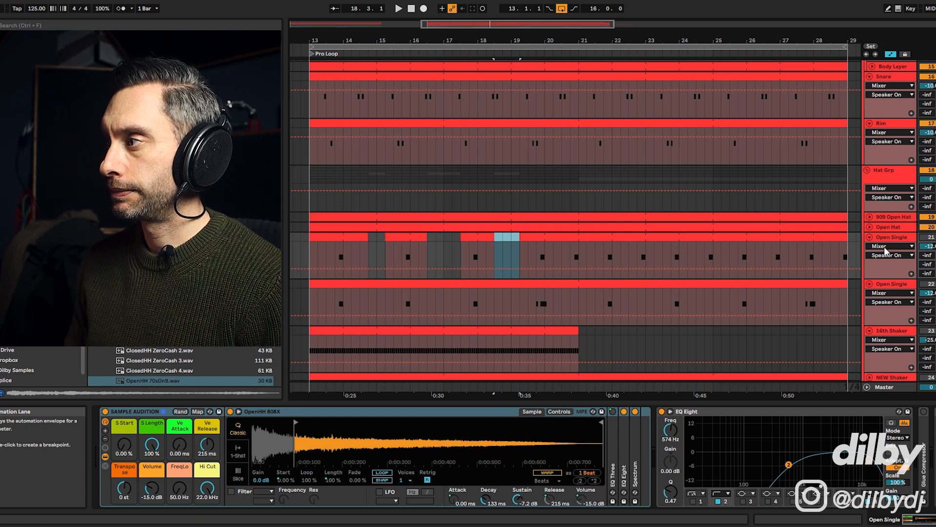
{"action": "left_click", "coordinate": [312, 318]}
{"action": "key", "text": "space"}
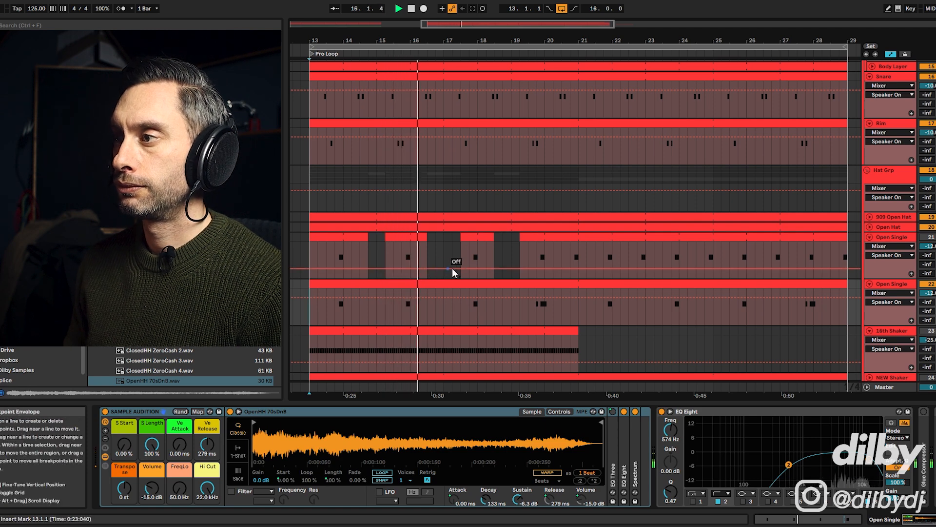
Activate the 16th Shaker track and audition its eight-bar clip.
{"action": "left_click", "coordinate": [517, 300]}
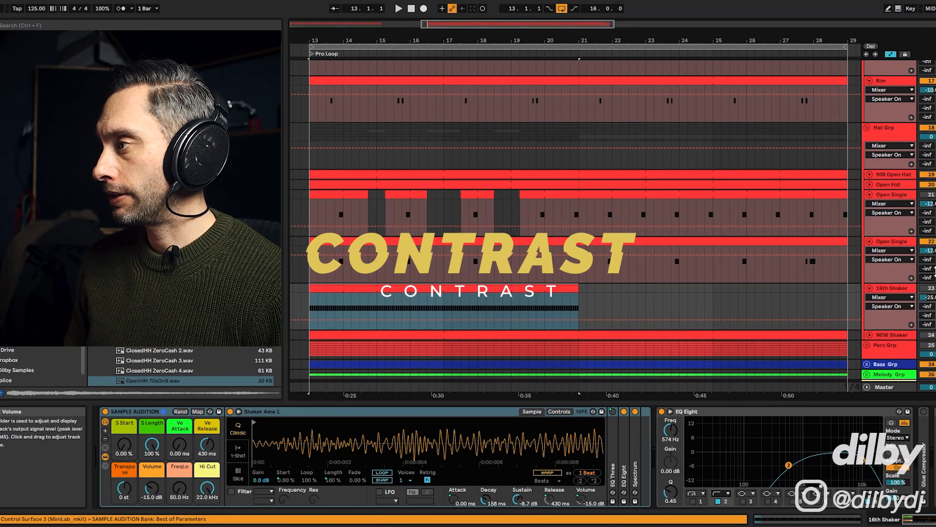
{"action": "left_click", "coordinate": [931, 288]}
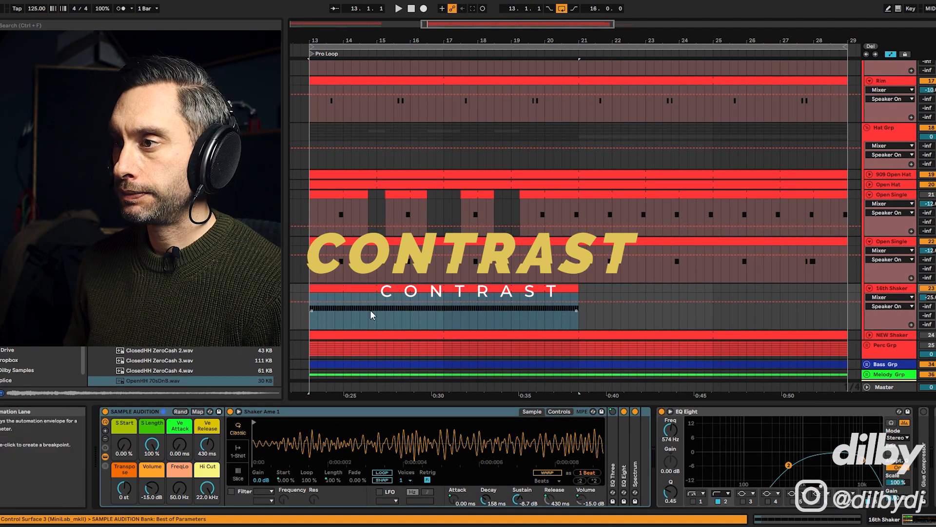
{"action": "key", "text": "space"}
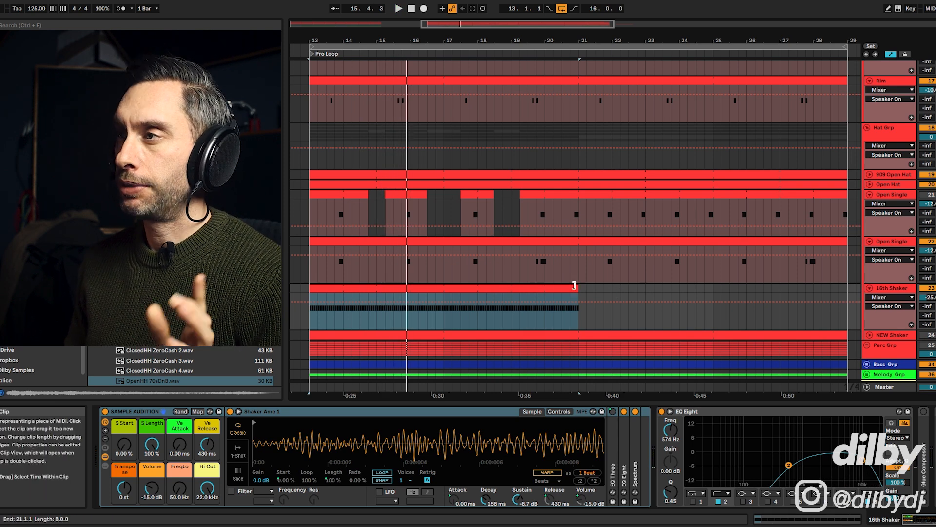
Open the NEW Shaker clip's notes and compare the patterns in its first and fourth bars.
{"action": "mouse_move", "coordinate": [495, 23]}
{"action": "left_mouse_down"}
{"action": "mouse_move", "coordinate": [495, 9]}
{"action": "mouse_move", "coordinate": [469, 22]}
{"action": "mouse_move", "coordinate": [491, 23]}
{"action": "left_mouse_up"}
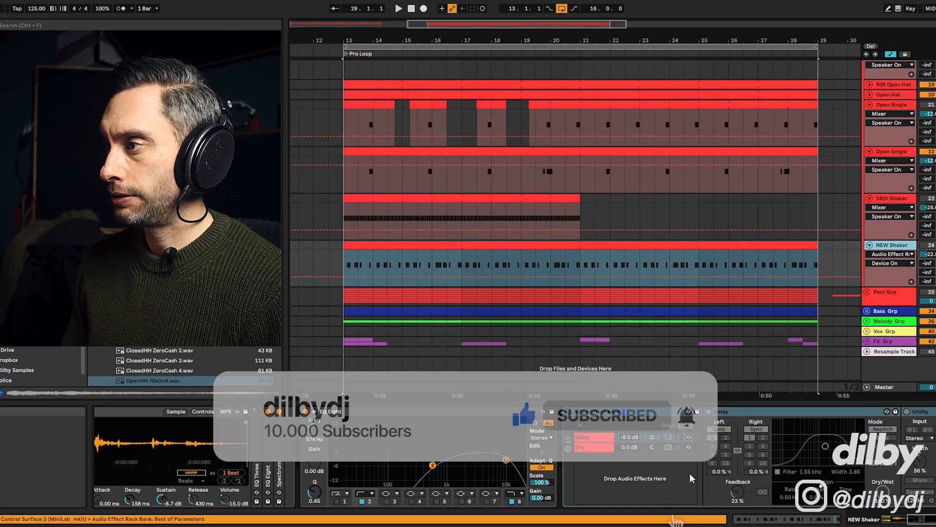
{"action": "key", "text": "shift+Tab"}
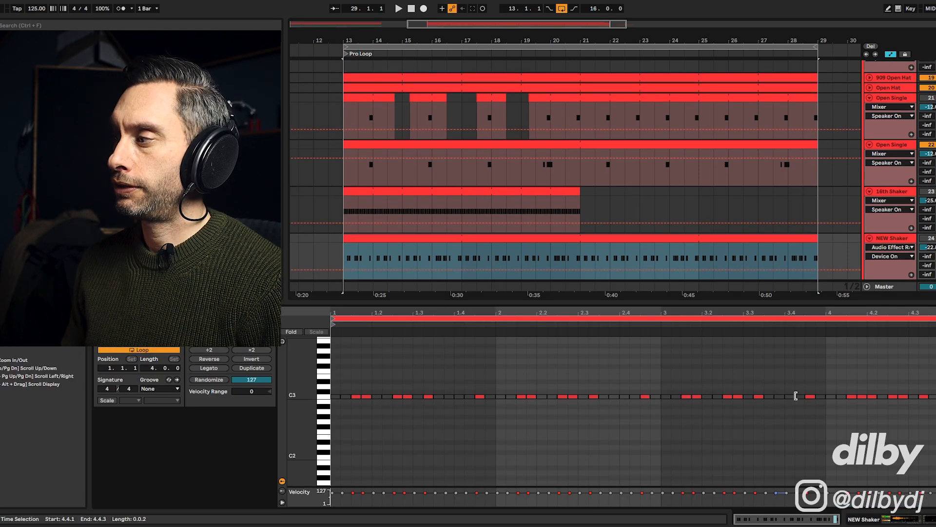
{"action": "left_click_drag", "start_coordinate": [490, 371], "coordinate": [334, 405]}
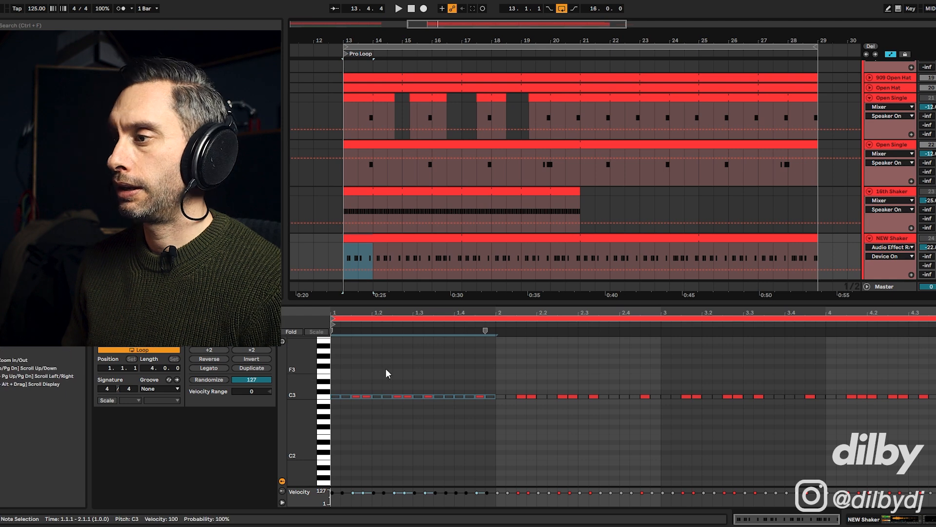
{"action": "left_click", "coordinate": [521, 374]}
{"action": "left_click_drag", "start_coordinate": [834, 378], "coordinate": [935, 410]}
Activate the NEW Shaker track and audition its pattern.
{"action": "left_click", "coordinate": [930, 238]}
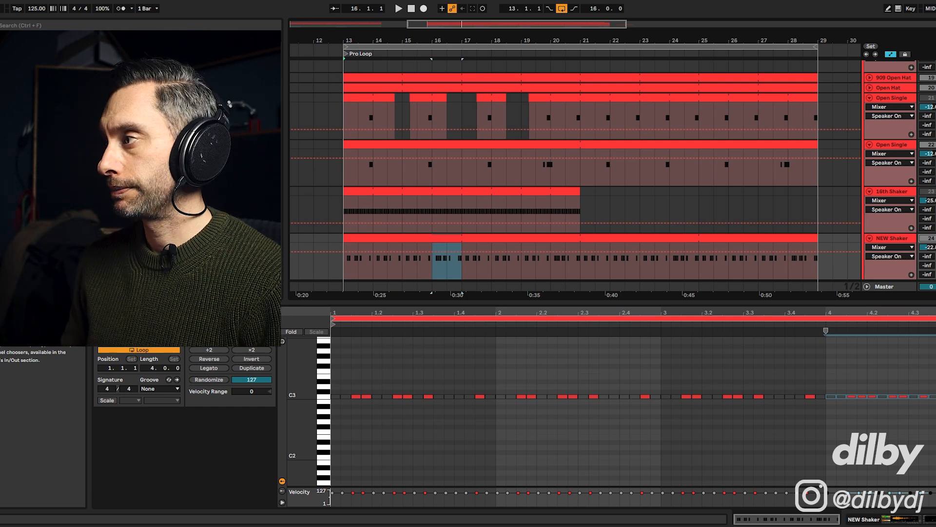
{"action": "key", "text": "space"}
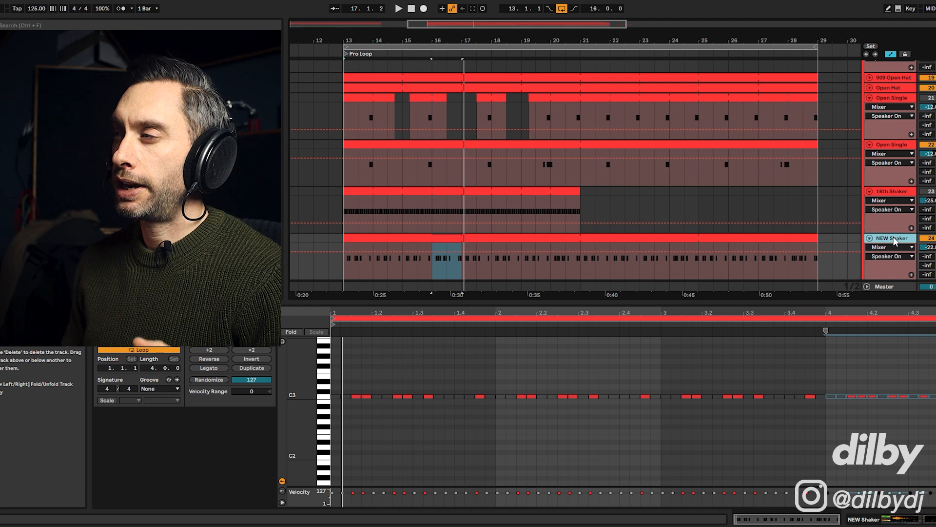
{"action": "left_click", "coordinate": [908, 195]}
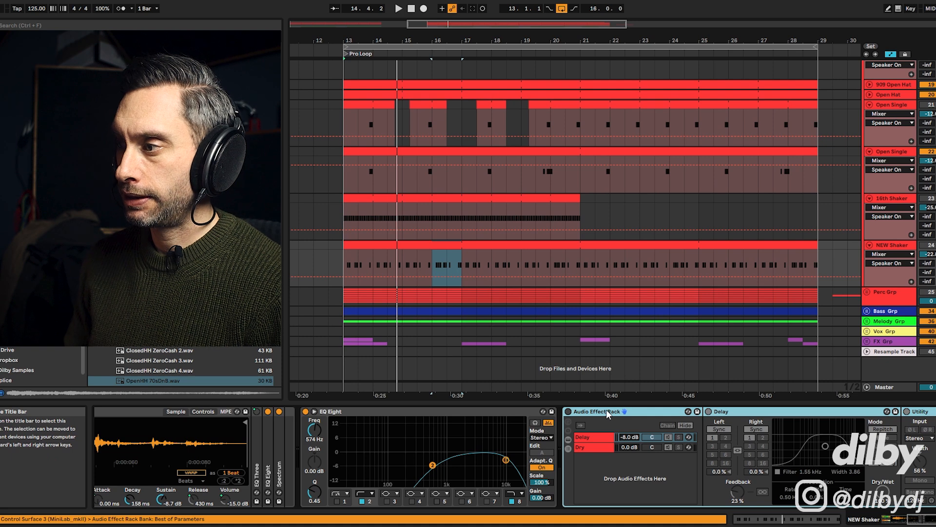
Enable the Audio Effect Rack on the NEW Shaker track and inspect its Delay and Dry chains.
{"action": "left_click", "coordinate": [568, 411]}
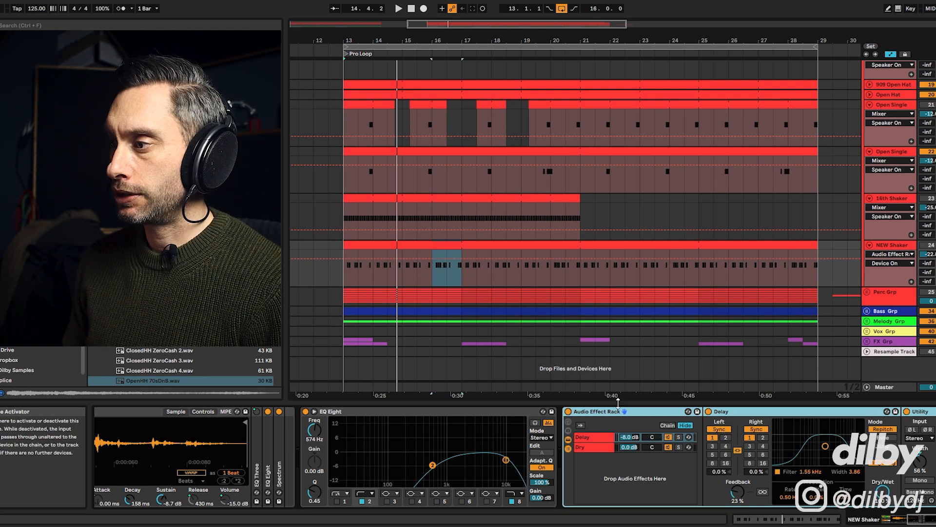
{"action": "left_click", "coordinate": [595, 439]}
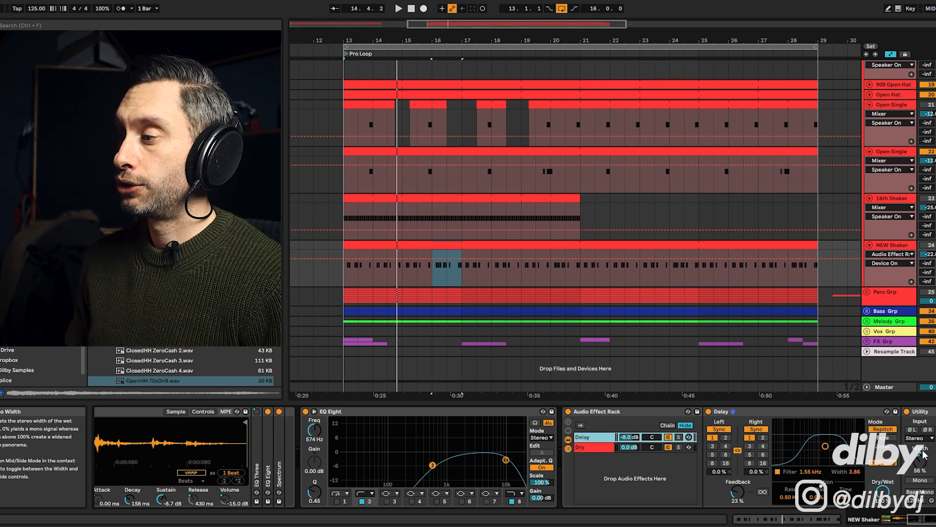
{"action": "left_click", "coordinate": [580, 446]}
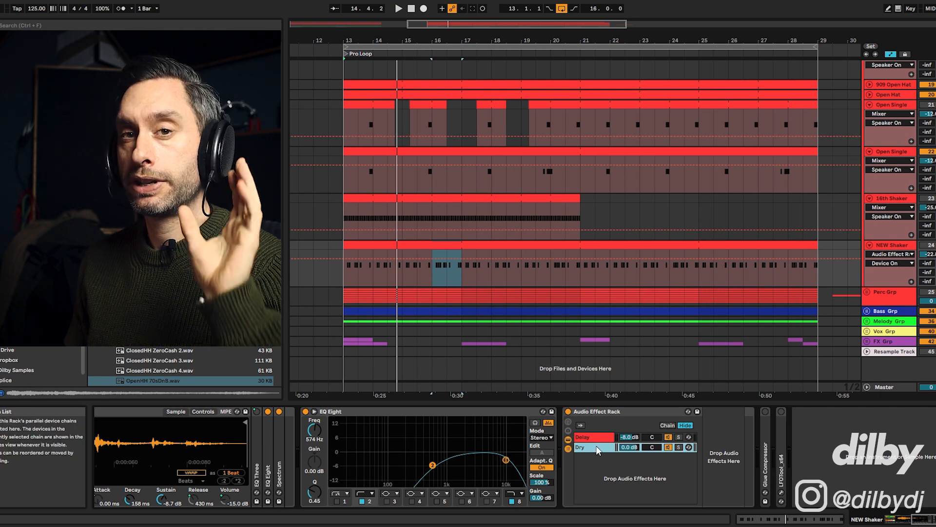
{"action": "left_click", "coordinate": [600, 438]}
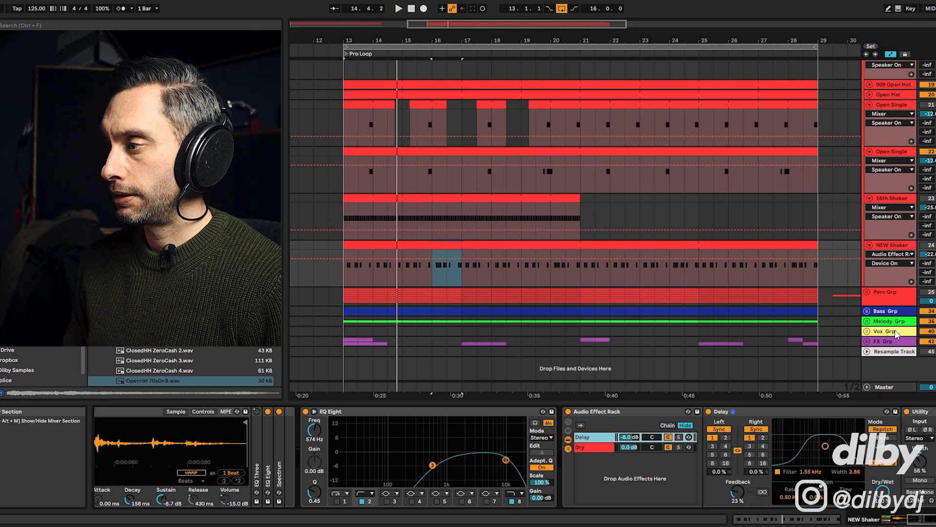
Audition the NEW Shaker track with its delay rack active.
{"action": "key", "text": "space"}
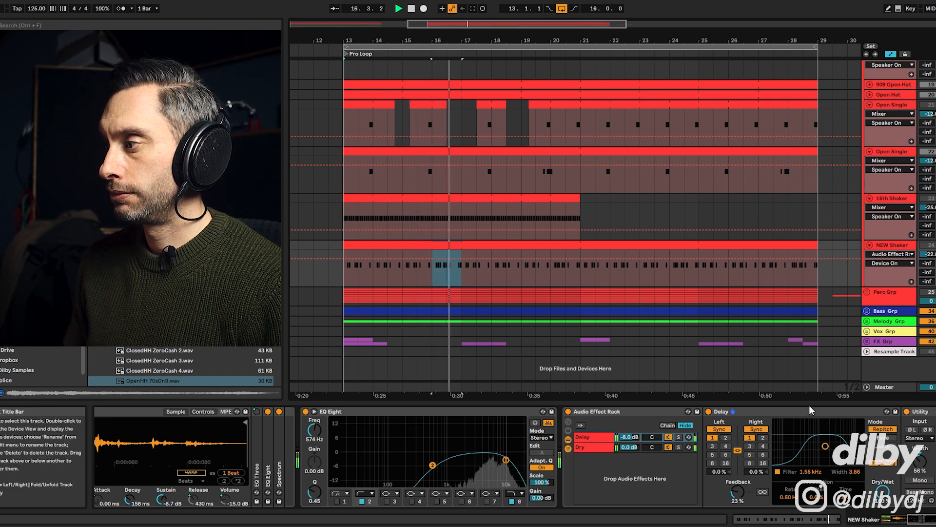
{"action": "key", "text": "space"}
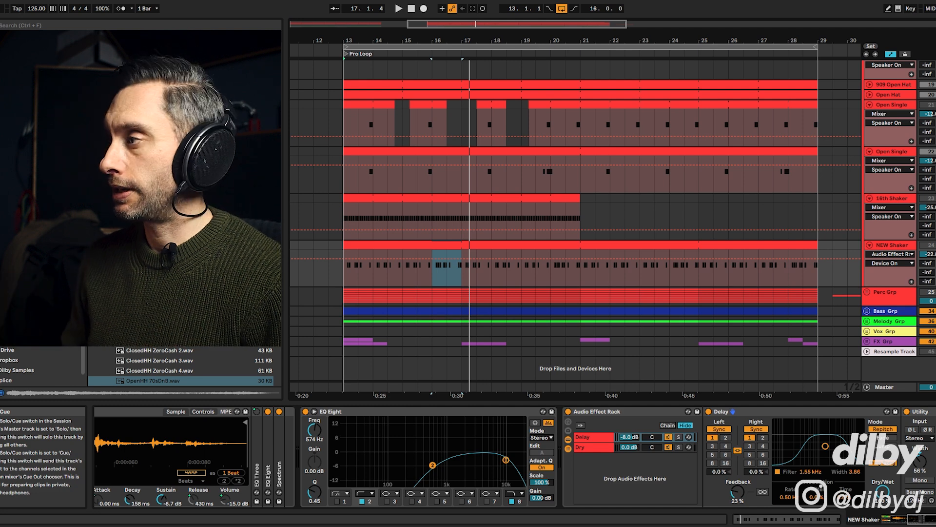
{"action": "key", "text": "space"}
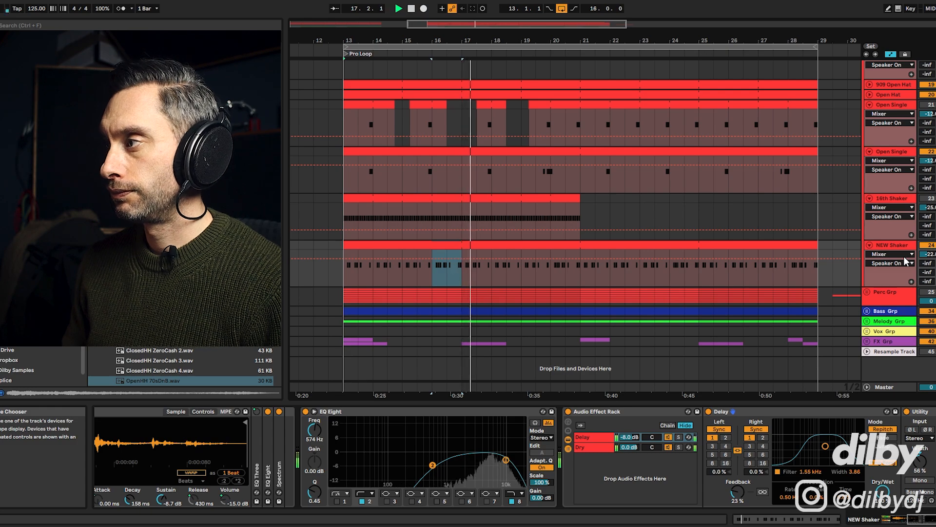
{"action": "key", "text": "space"}
Collapse the NEW Shaker track and the Hat Grp, and bring up the Perc track in the Perc Grp.
{"action": "left_click", "coordinate": [882, 246]}
{"action": "left_click", "coordinate": [869, 246]}
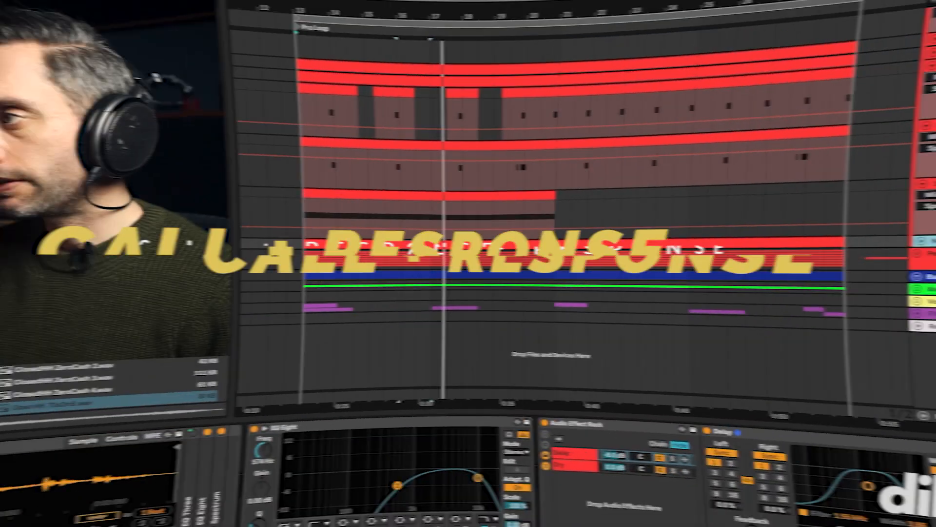
{"action": "scroll", "coordinate": [868, 153], "scroll_direction": "up", "scroll_amount": 3}
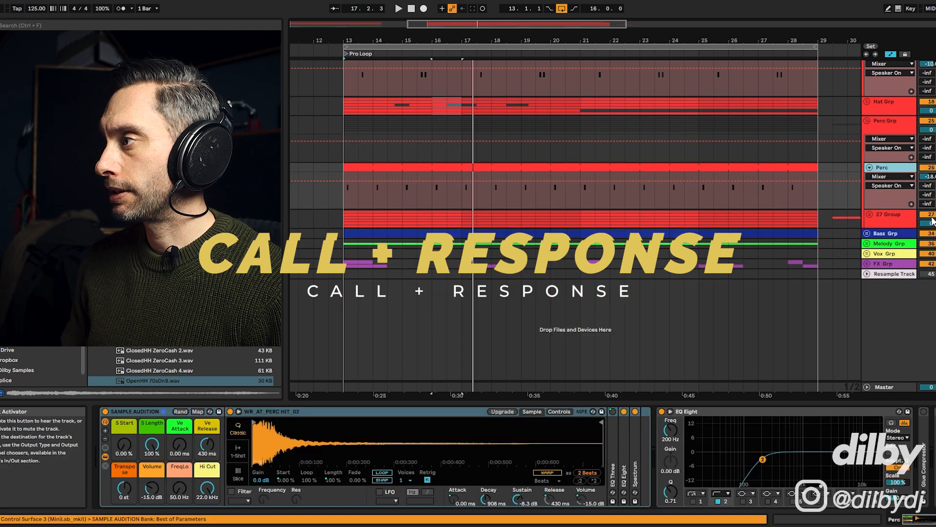
Mute the 27 Group, play the Perc track's pattern from bar 13 and highlight its first bar.
{"action": "left_click", "coordinate": [927, 214]}
{"action": "left_click", "coordinate": [521, 163]}
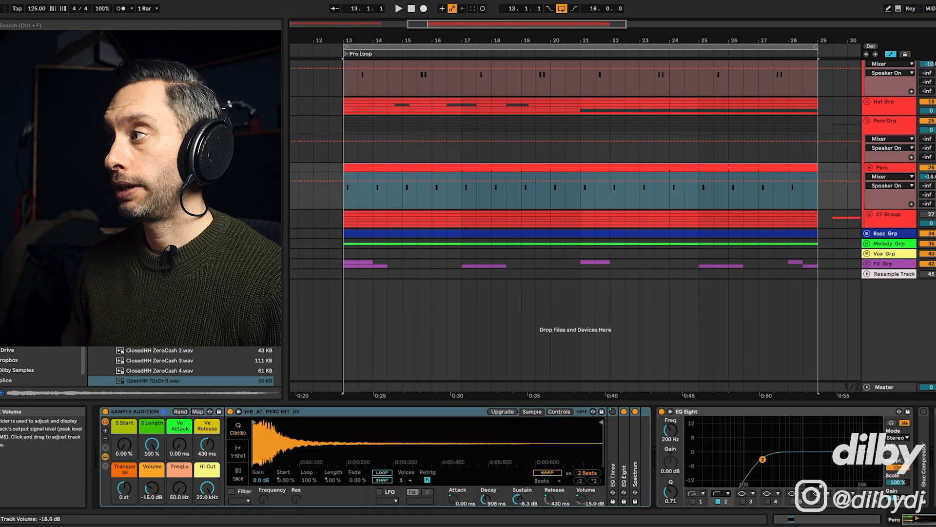
{"action": "key", "text": "space"}
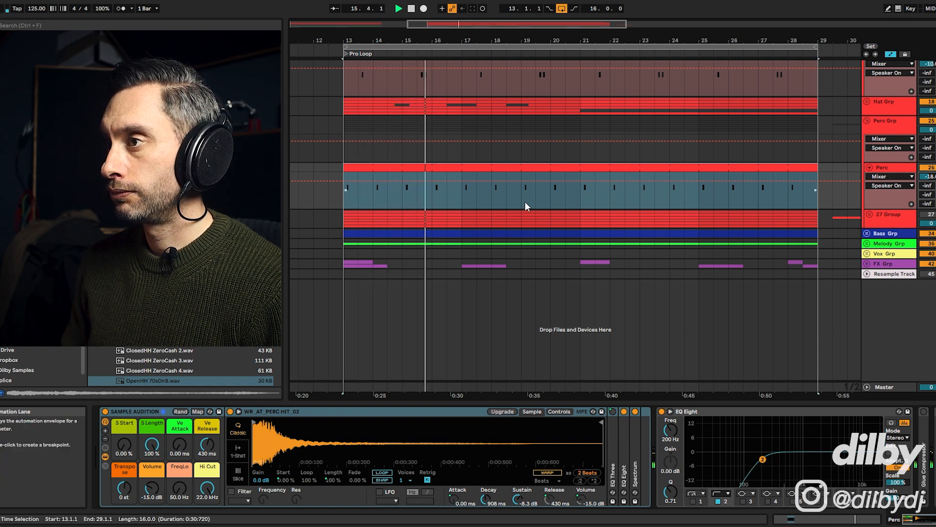
{"action": "left_click_drag", "start_coordinate": [347, 199], "coordinate": [373, 198]}
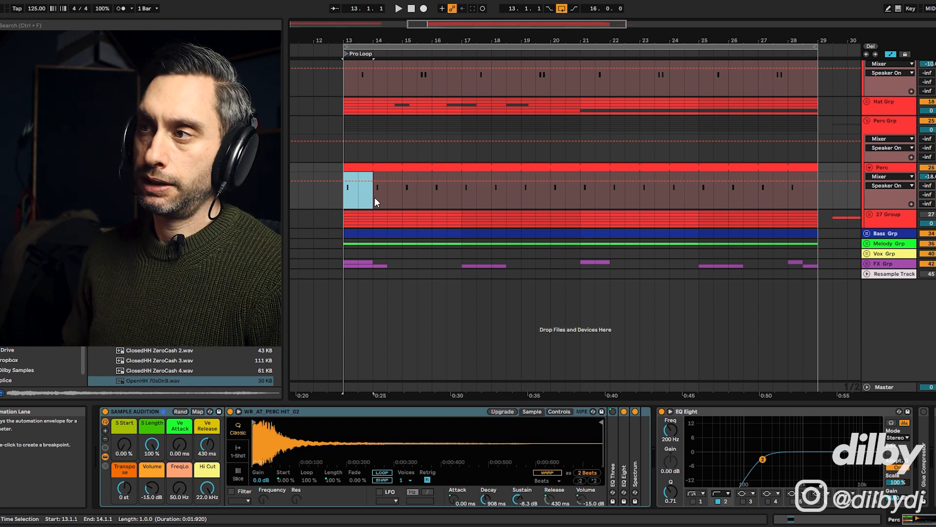
{"action": "left_click", "coordinate": [375, 199]}
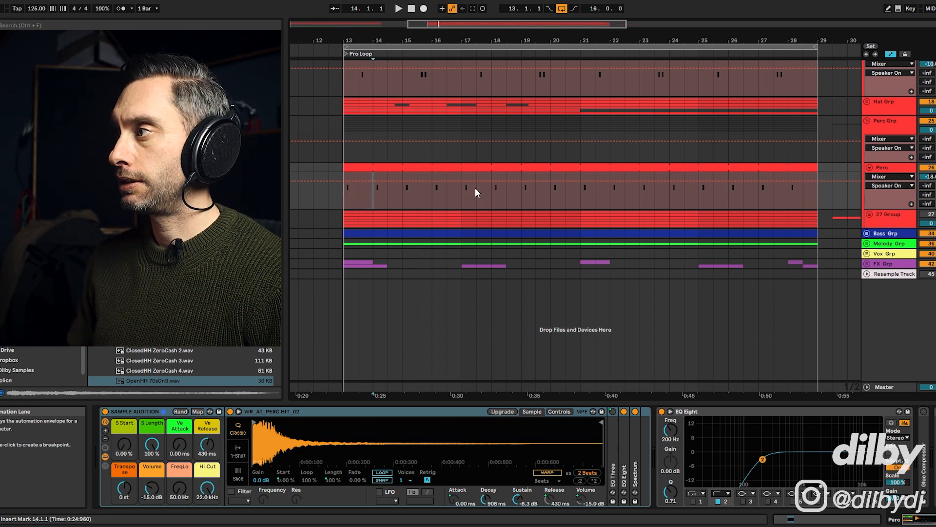
Unfold and reactivate the 27 Group, and unfold its Perc 2 track.
{"action": "left_click", "coordinate": [869, 214]}
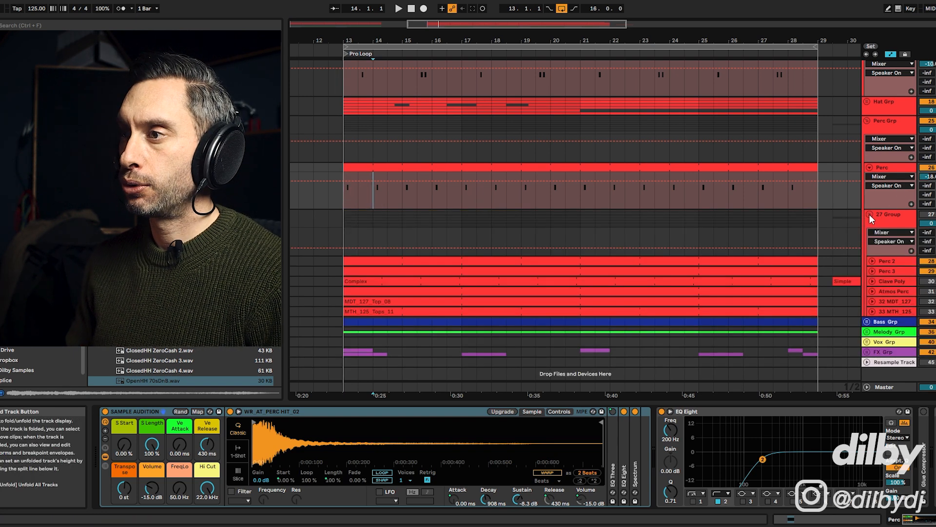
{"action": "left_click", "coordinate": [900, 271]}
{"action": "left_click", "coordinate": [930, 215]}
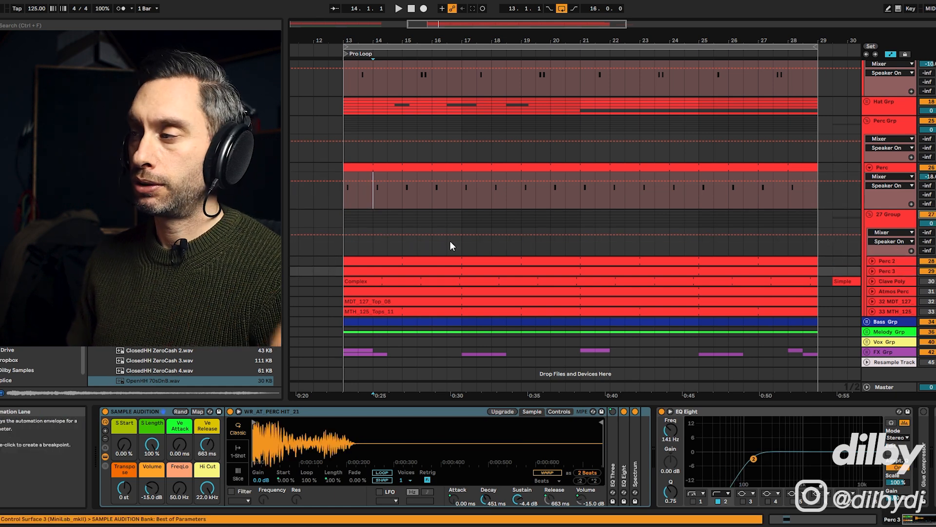
{"action": "left_click", "coordinate": [886, 261]}
{"action": "left_click", "coordinate": [873, 261]}
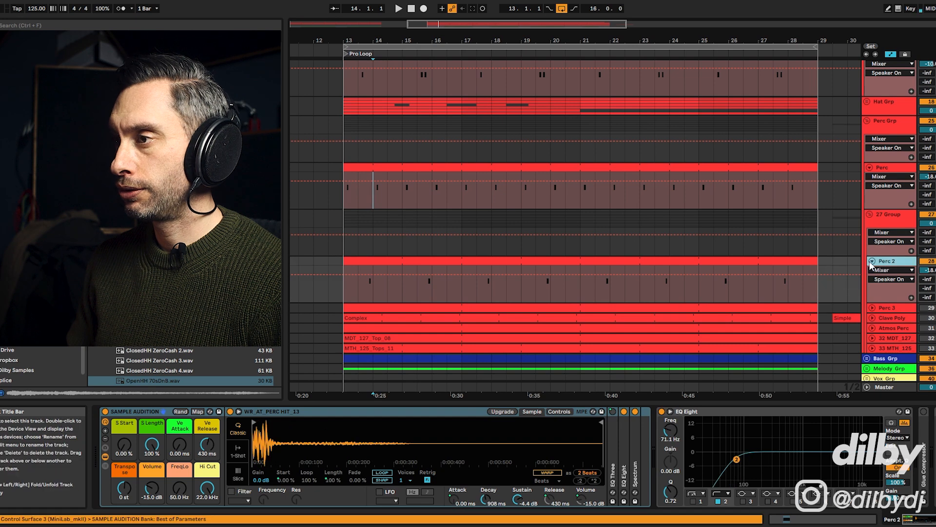
Audition the Perc and Perc 2 tracks together as a call and response.
{"action": "key", "text": "space"}
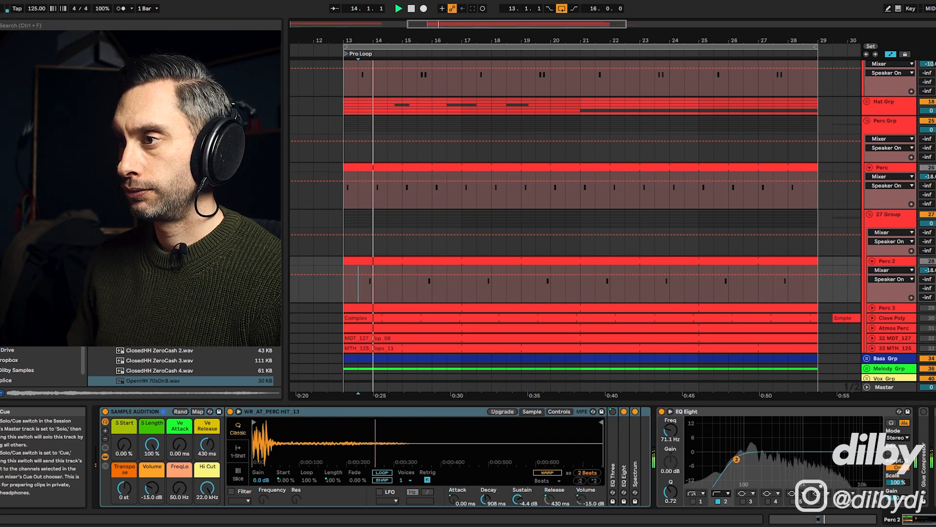
{"action": "key", "text": "space"}
{"action": "left_click", "coordinate": [374, 193]}
{"action": "left_click", "coordinate": [935, 168]}
{"action": "key", "text": "space"}
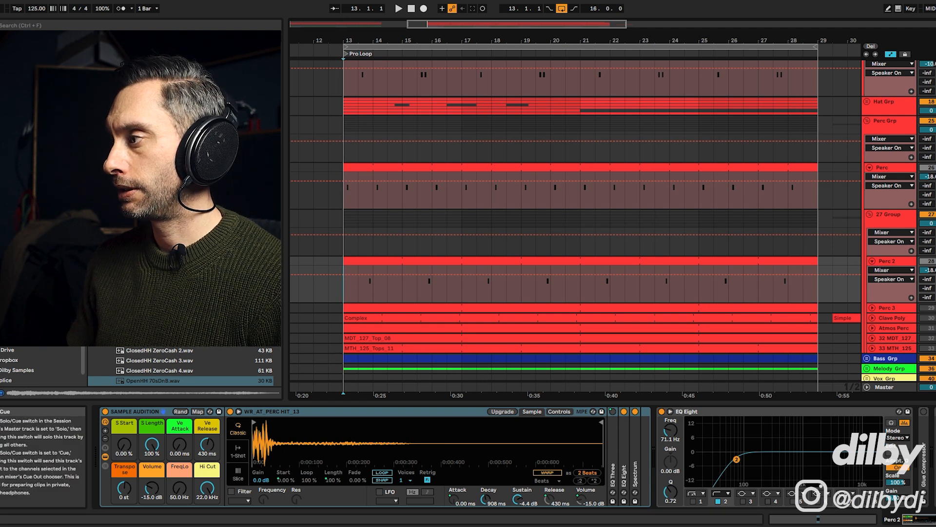
Play the loop from bar 13 to hear the percussion together with the kick and clap groups.
{"action": "scroll", "coordinate": [575, 219], "scroll_direction": "up", "scroll_amount": 10}
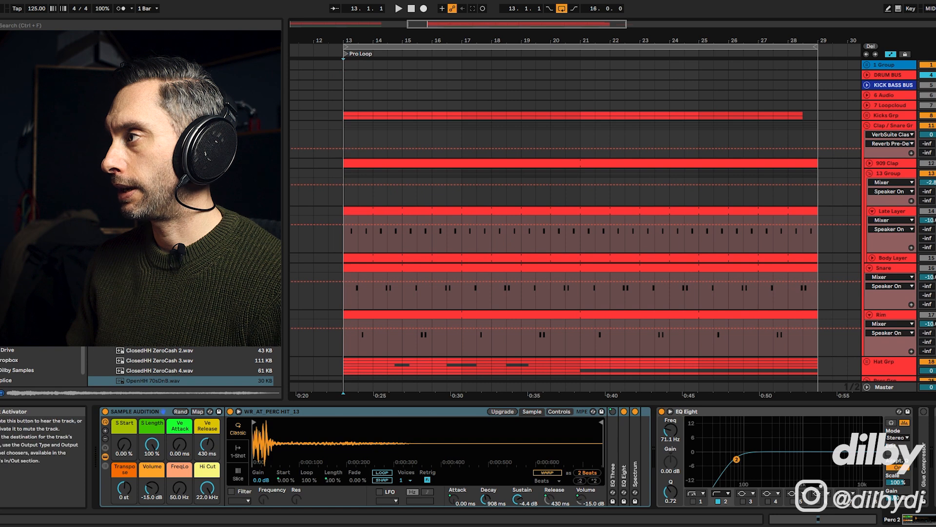
{"action": "key", "text": "space"}
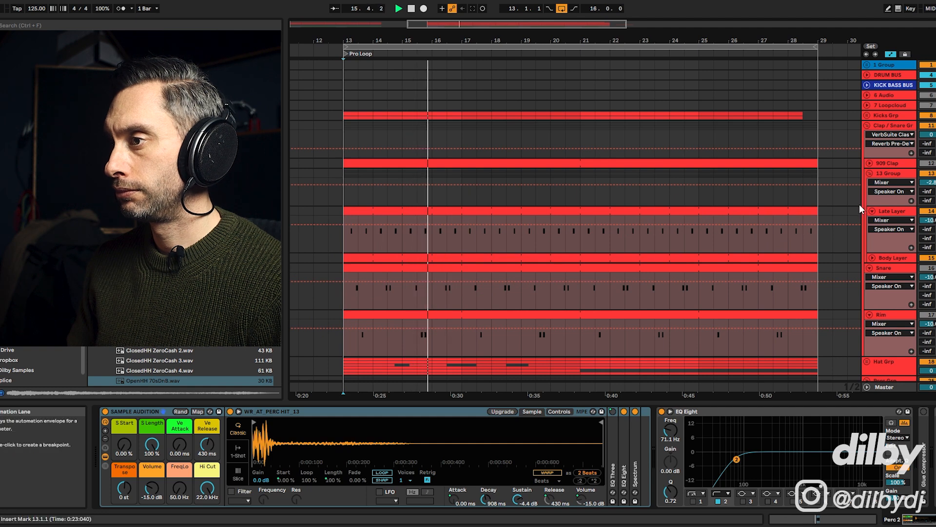
{"action": "key", "text": "space"}
{"action": "scroll", "coordinate": [578, 259], "scroll_direction": "down", "scroll_amount": 5}
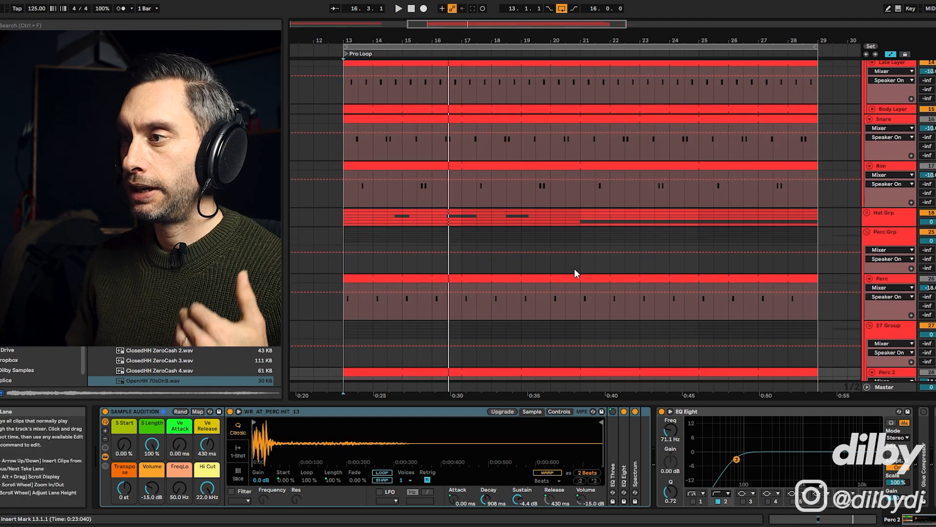
{"action": "scroll", "coordinate": [574, 269], "scroll_direction": "down", "scroll_amount": 5}
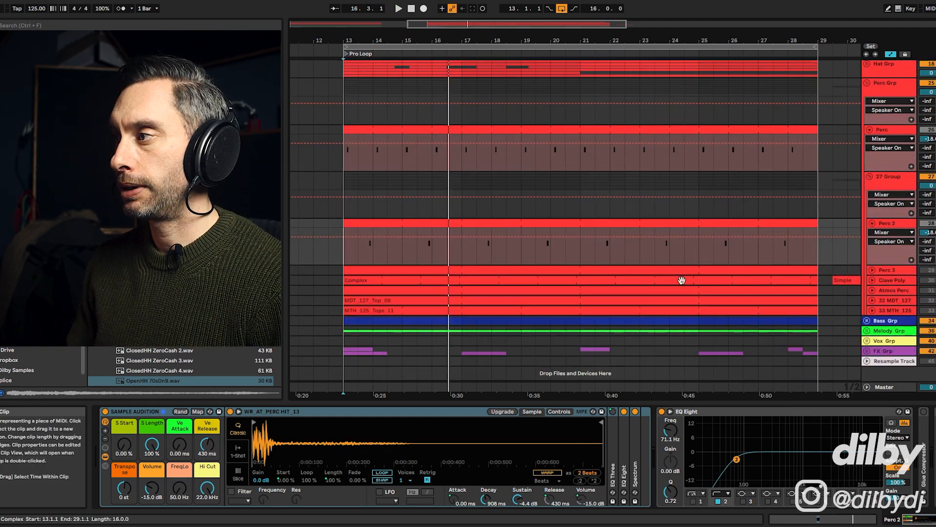
Unfold the Perc 3 track and audition its pattern from bar 15.
{"action": "left_click", "coordinate": [871, 270]}
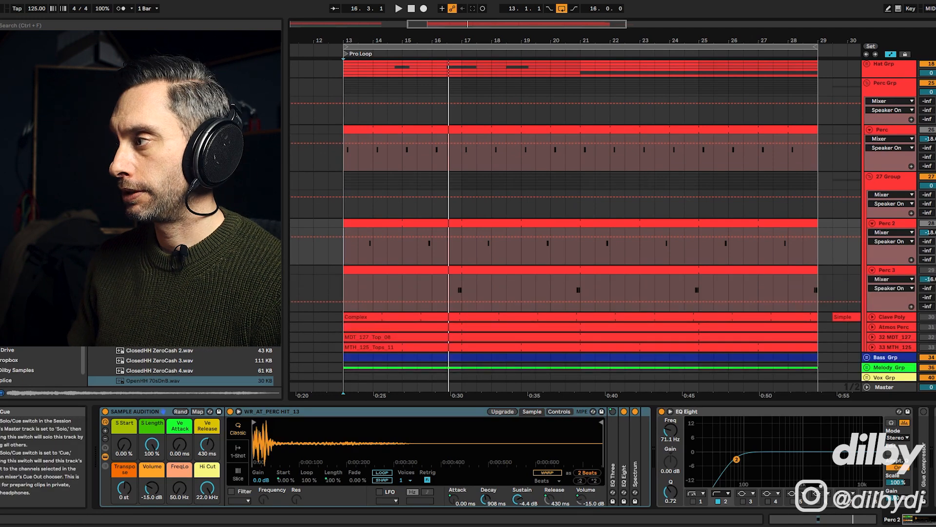
{"action": "left_click", "coordinate": [403, 287]}
{"action": "key", "text": "space"}
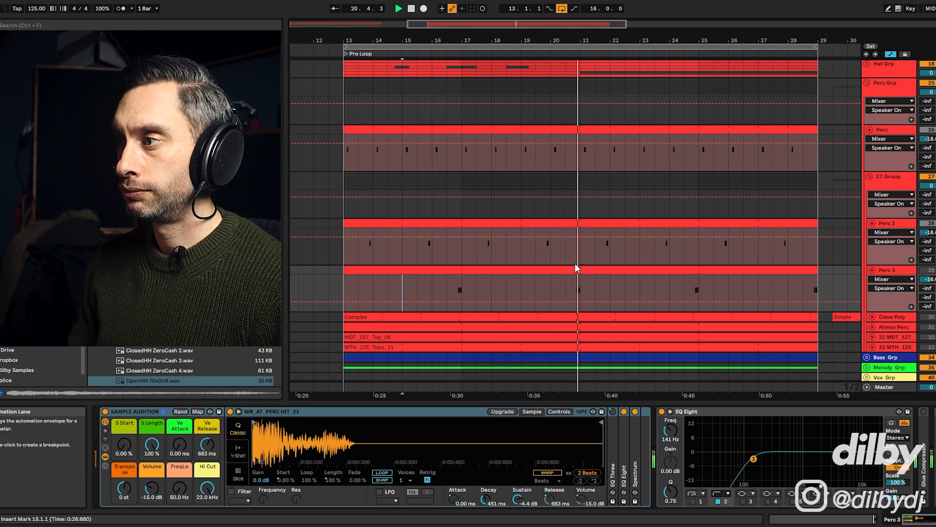
Highlight the first phrase on Perc 3, activate the track and audition it with the other percussion from bar 15.
{"action": "left_click_drag", "start_coordinate": [452, 286], "coordinate": [530, 285]}
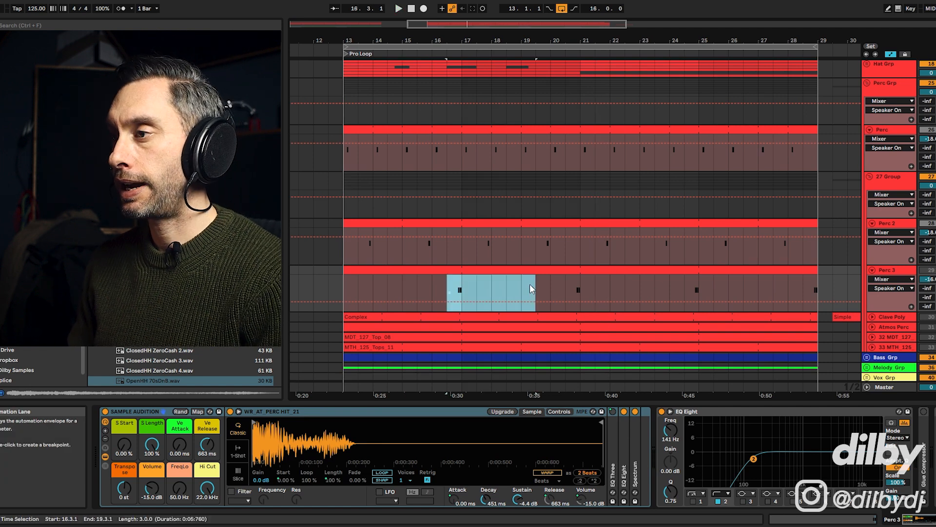
{"action": "key", "text": "ctrl+z"}
{"action": "key", "text": "ctrl+z"}
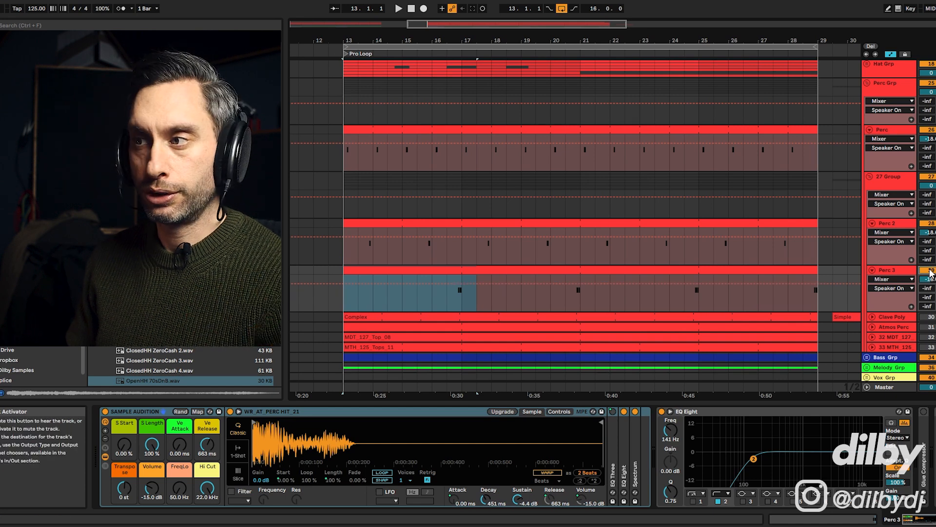
{"action": "left_click", "coordinate": [403, 295]}
{"action": "key", "text": "space"}
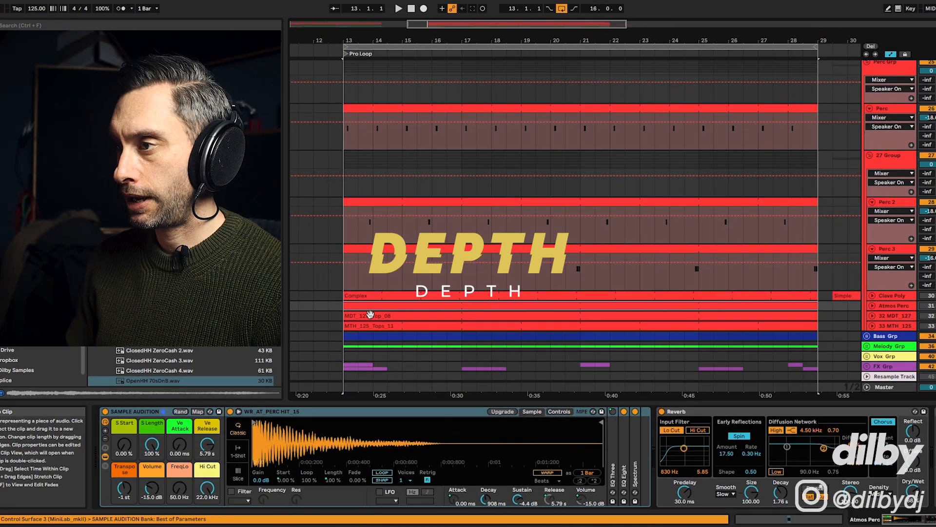
Unfold the Atmos Perc track and highlight its first hit from 14.3.1 to 15.3.1.
{"action": "left_click", "coordinate": [894, 305]}
{"action": "scroll", "coordinate": [893, 303], "scroll_direction": "down", "scroll_amount": 2}
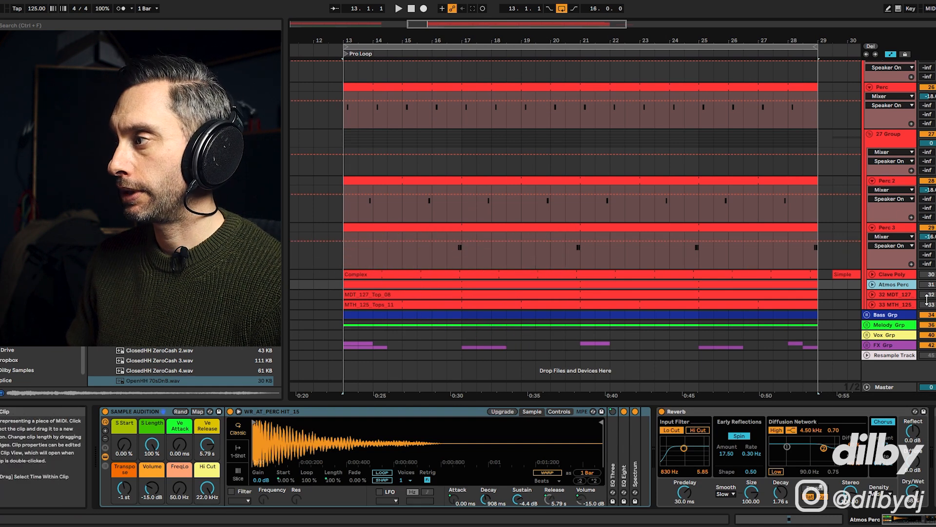
{"action": "key", "text": "u"}
{"action": "left_click_drag", "start_coordinate": [393, 296], "coordinate": [415, 301]}
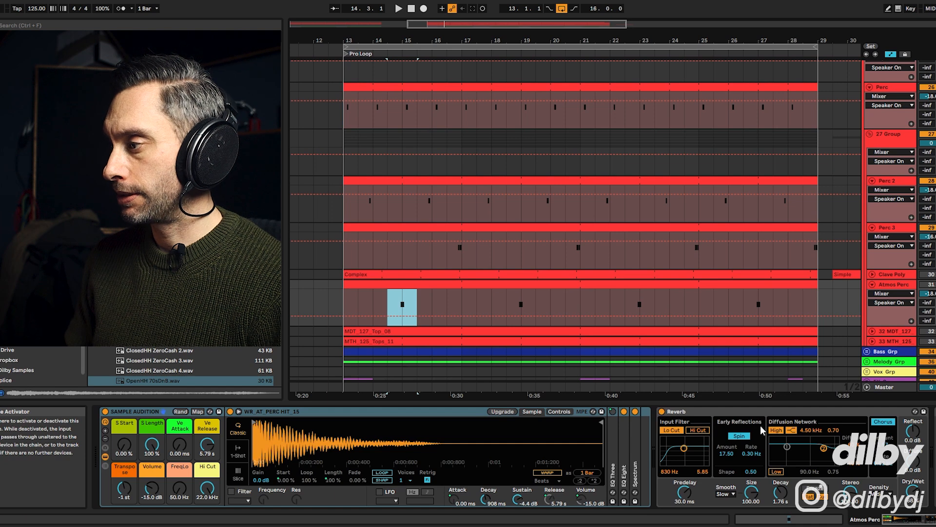
Locate the Atmos Perc sample WR_AT_PERC HIT_15.wav in the browser and preview it.
{"action": "left_click_drag", "start_coordinate": [914, 522], "coordinate": [883, 518]}
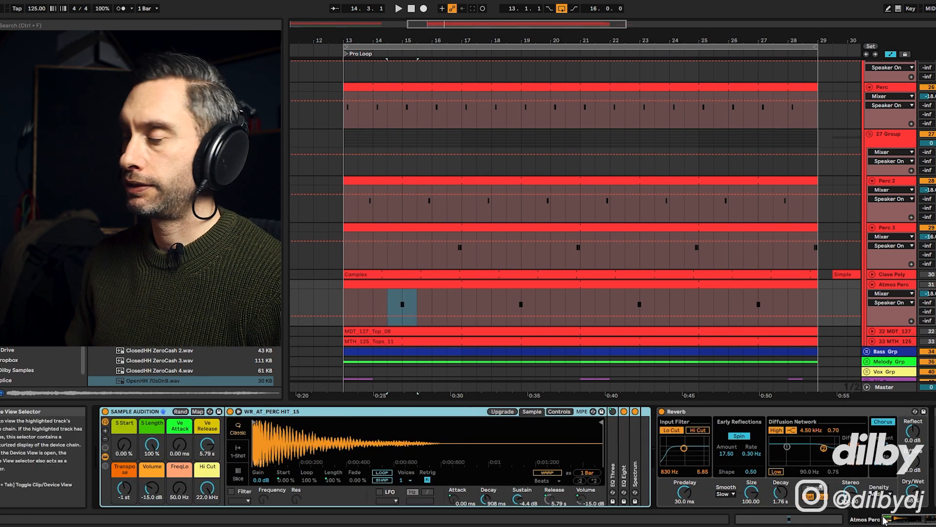
{"action": "right_click", "coordinate": [362, 447]}
{"action": "left_click", "coordinate": [394, 461]}
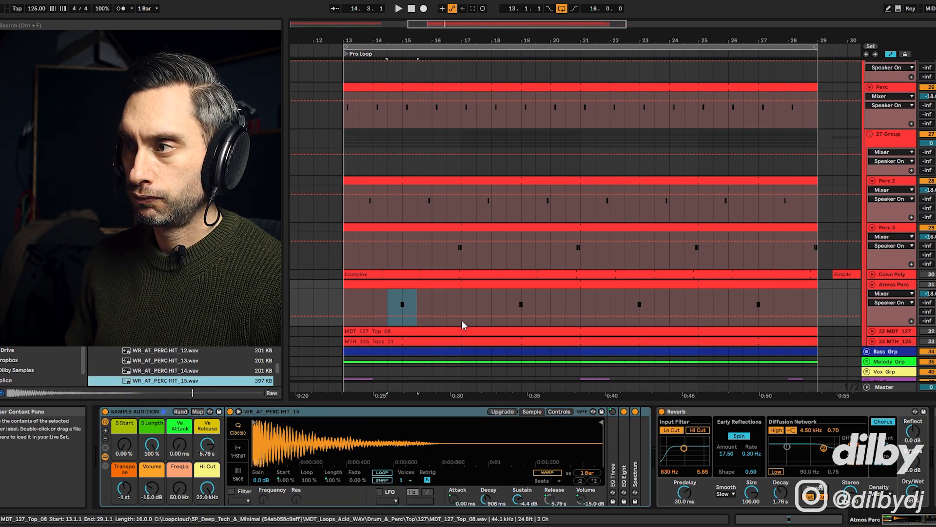
Activate the Atmos Perc track, play the loop from bar 13 and highlight the track's first hit.
{"action": "left_click", "coordinate": [349, 306]}
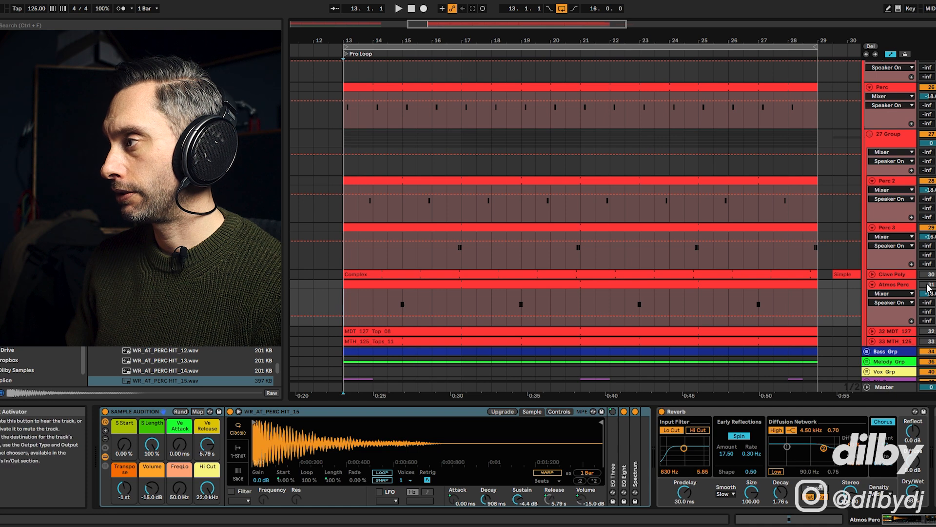
{"action": "key", "text": "space"}
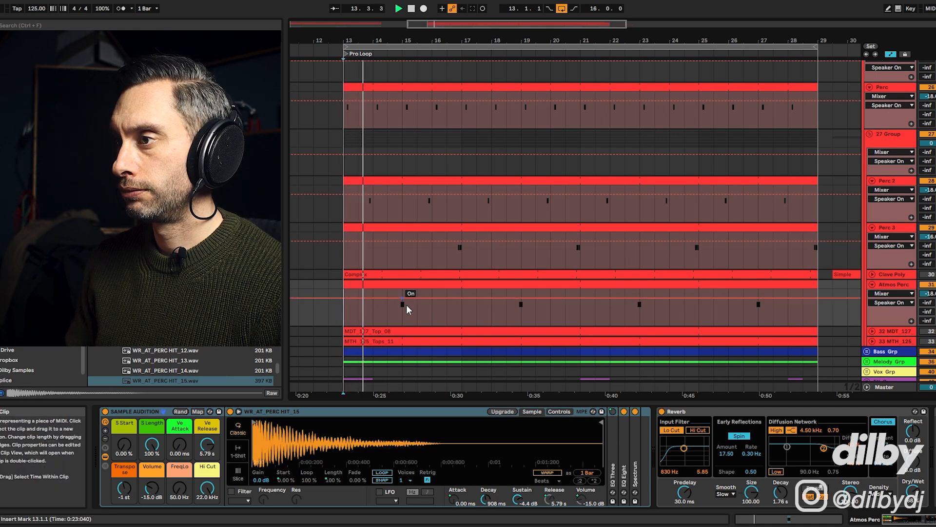
{"action": "left_click_drag", "start_coordinate": [385, 310], "coordinate": [419, 309]}
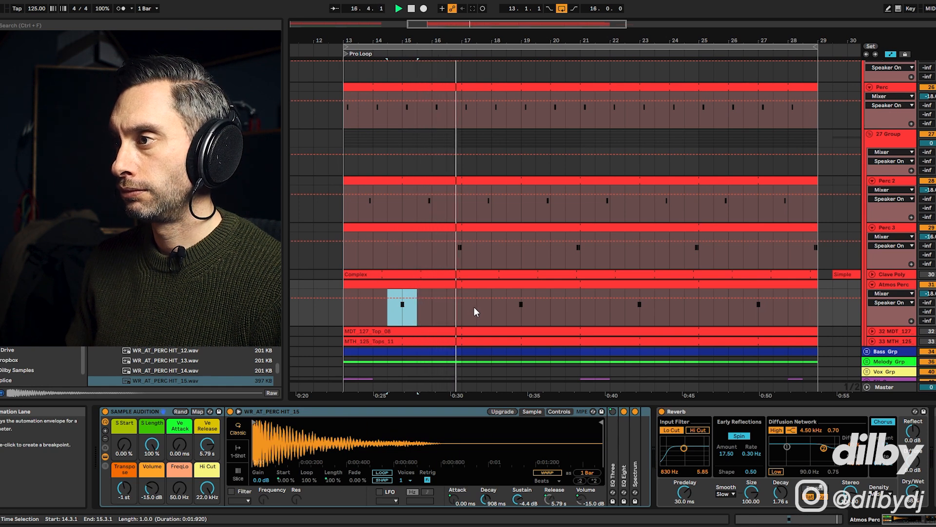
{"action": "key", "text": "space"}
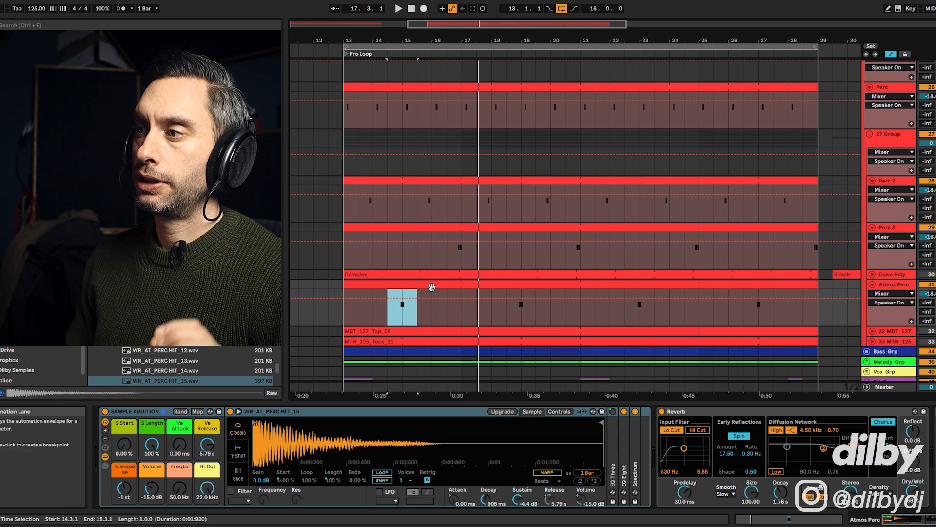
{"action": "left_click", "coordinate": [433, 285]}
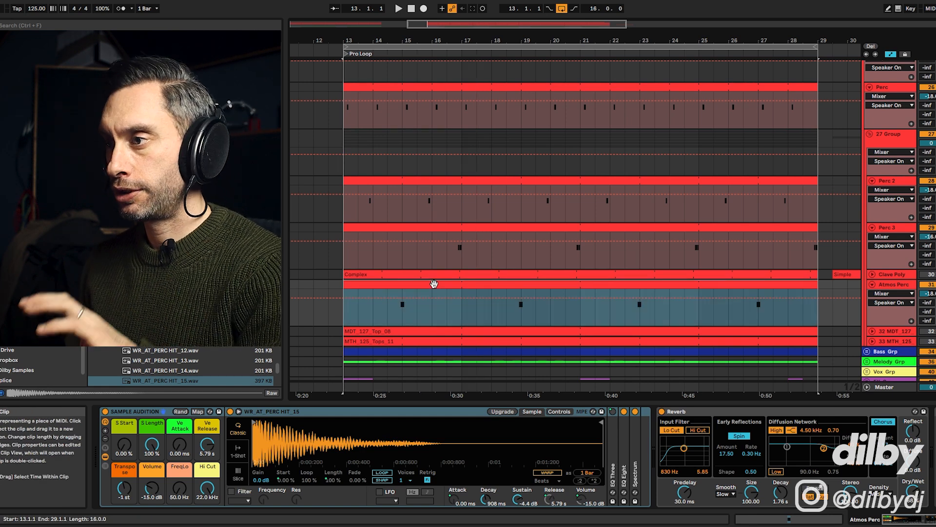
{"action": "left_click", "coordinate": [388, 309]}
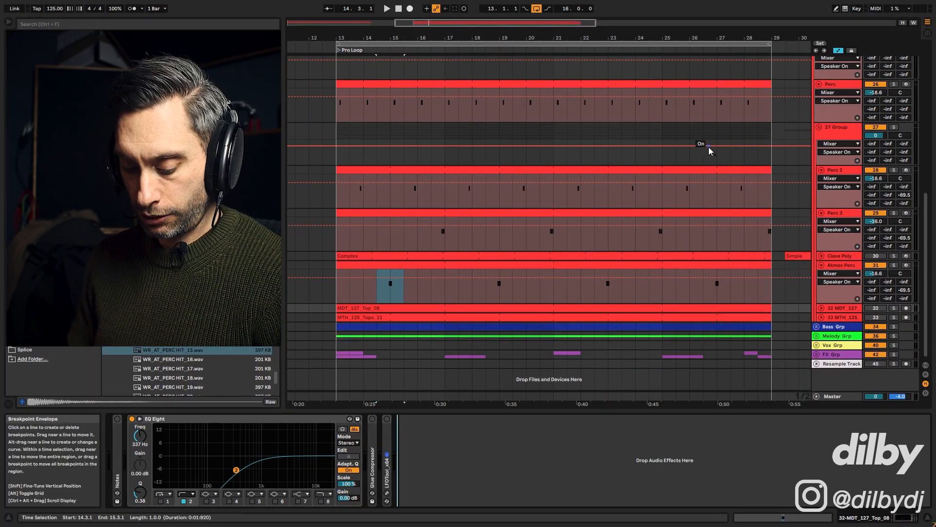
Switch to Loopcloud, audition MTH_125_Tops_11.wav in sync with the loop, and mute the first TOP track.
{"action": "key", "text": "alt+Tab"}
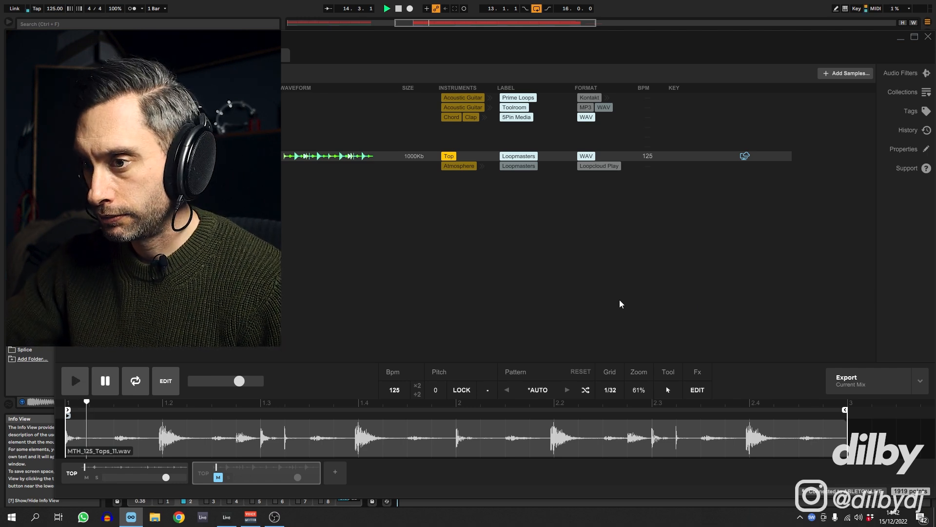
{"action": "key", "text": "space"}
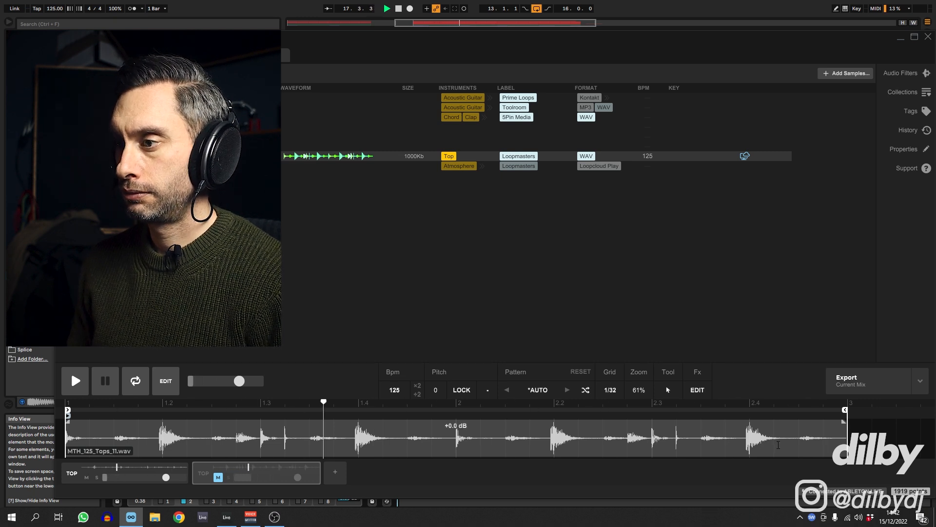
{"action": "key", "text": "space"}
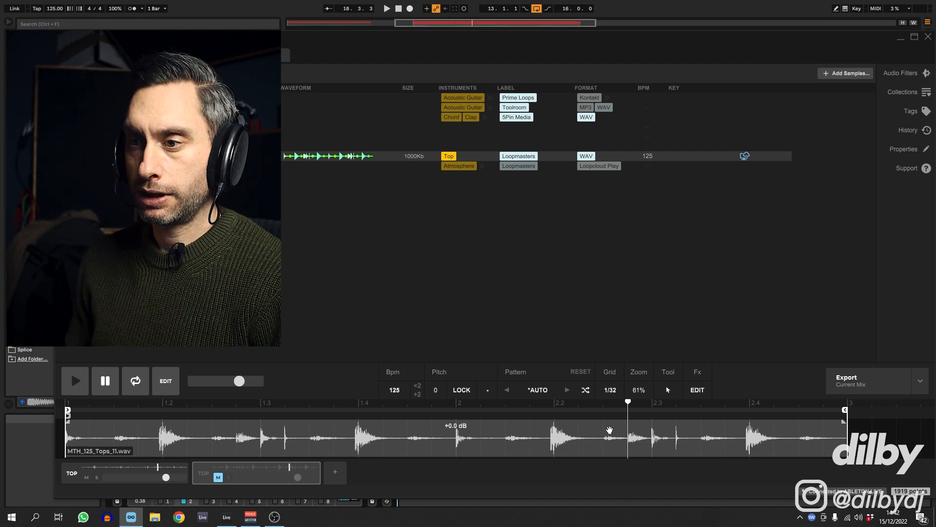
{"action": "left_click", "coordinate": [157, 451]}
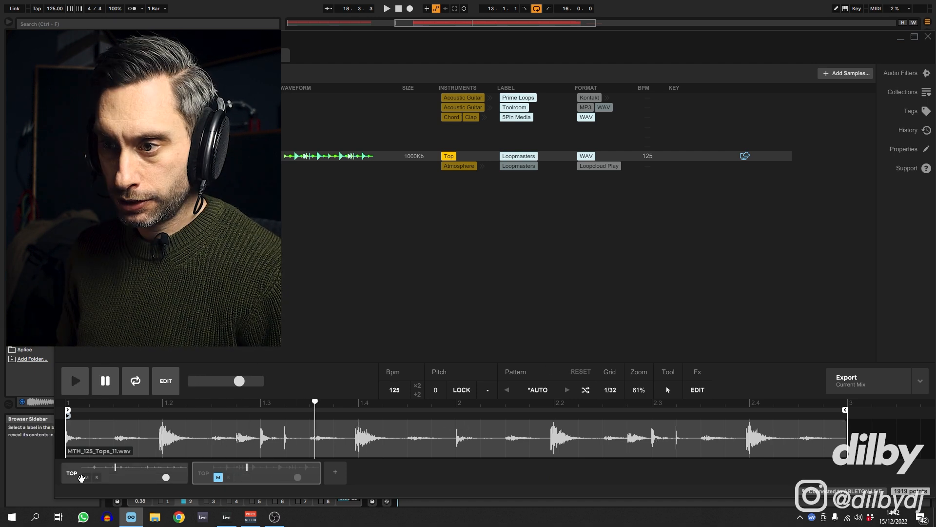
{"action": "left_click", "coordinate": [87, 477]}
Switch back to Ableton Live, open the MDT_127_Top_08 clip's sample view and place the insert marker at 2.4.1.
{"action": "key", "text": "alt+Tab"}
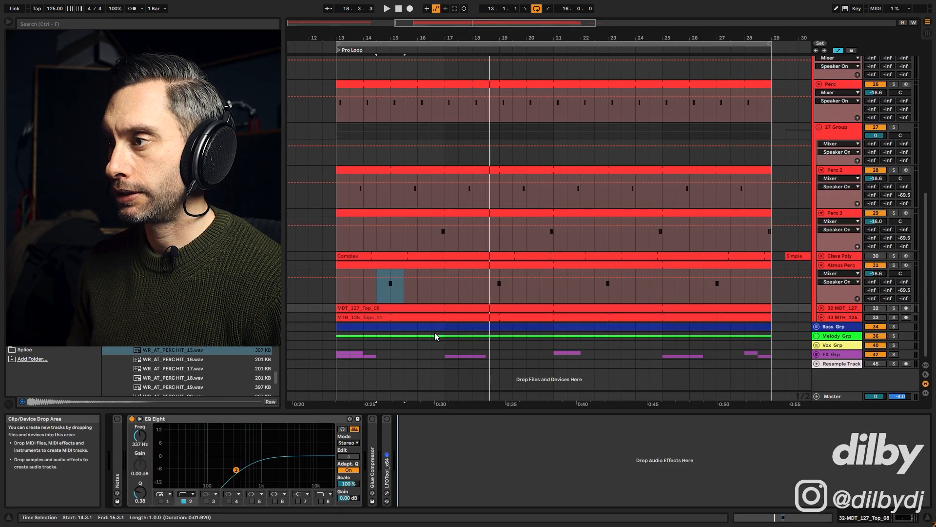
{"action": "double_click", "coordinate": [751, 308]}
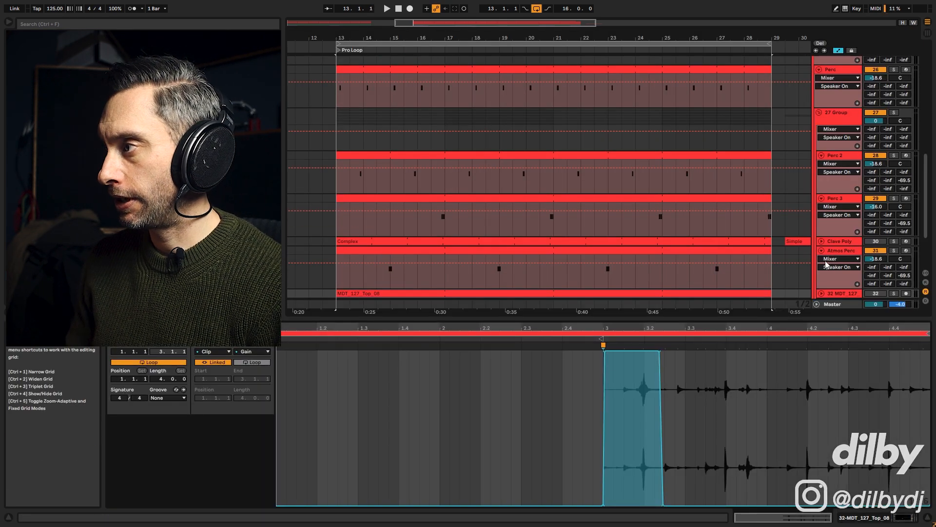
{"action": "left_click", "coordinate": [562, 380]}
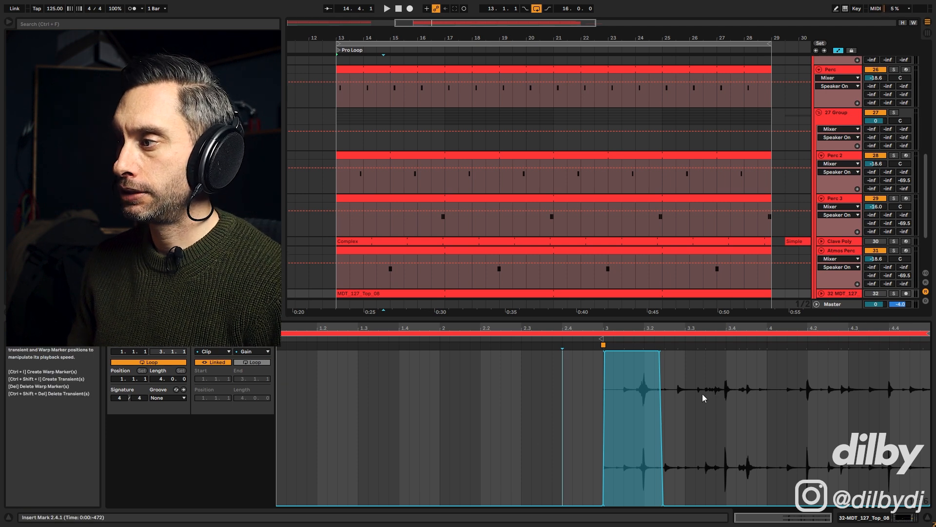
Highlight the MDT_127_Top_08 hits from bar 15 to 17, activate its track and play the loop from bar 13.
{"action": "scroll", "coordinate": [448, 244], "scroll_direction": "down", "scroll_amount": 3}
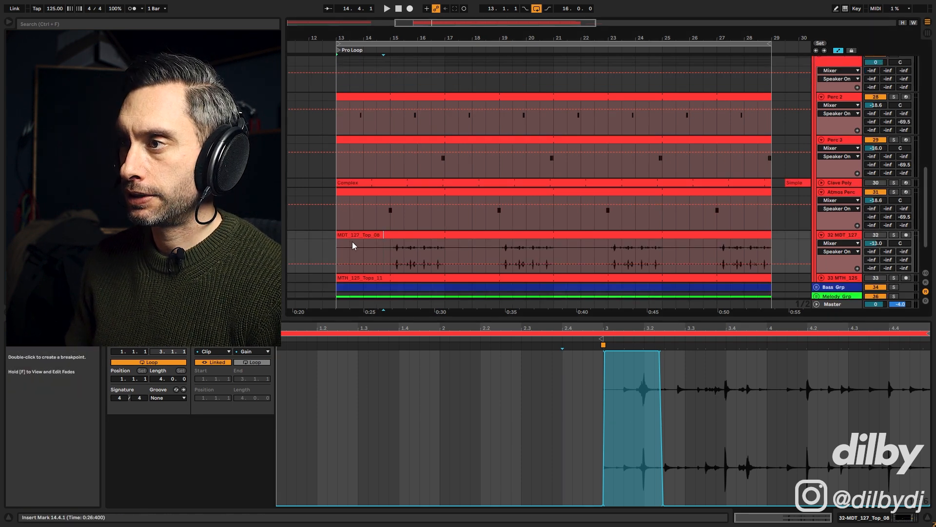
{"action": "left_click_drag", "start_coordinate": [339, 241], "coordinate": [446, 238]}
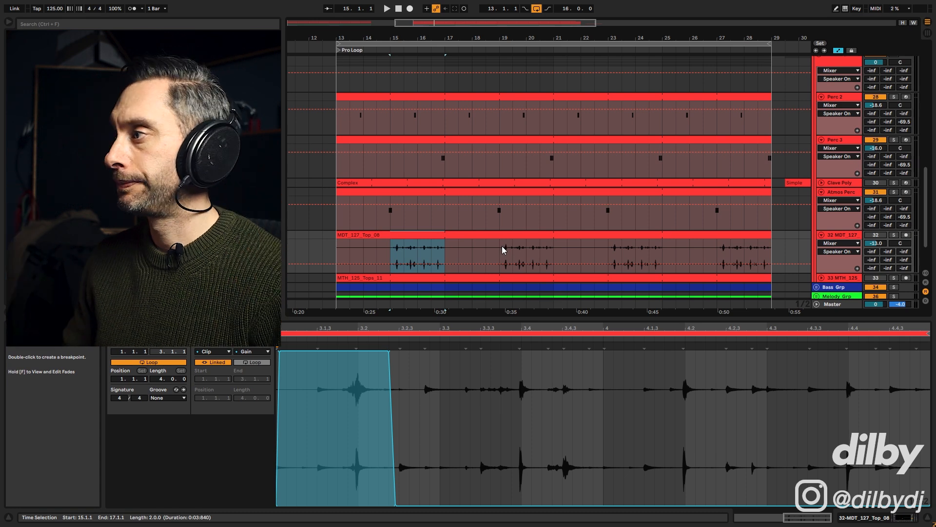
{"action": "left_click", "coordinate": [341, 250]}
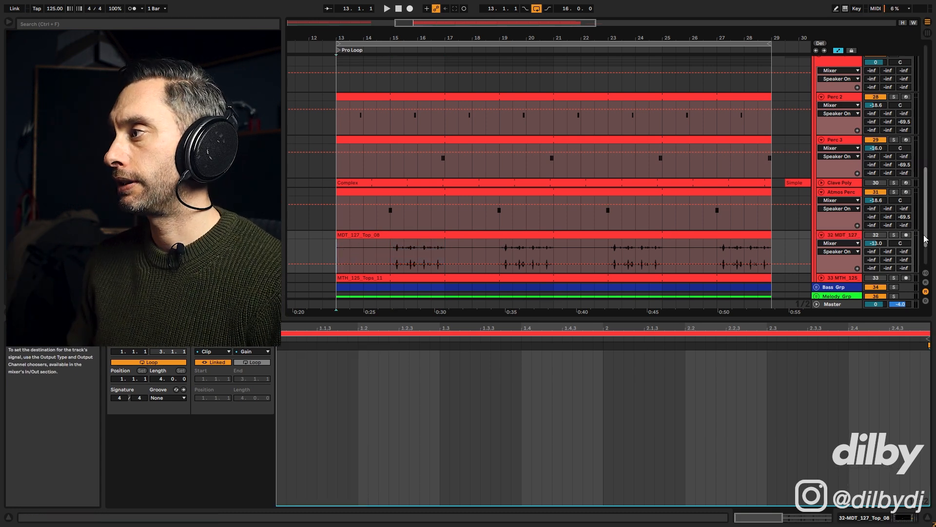
{"action": "key", "text": "space"}
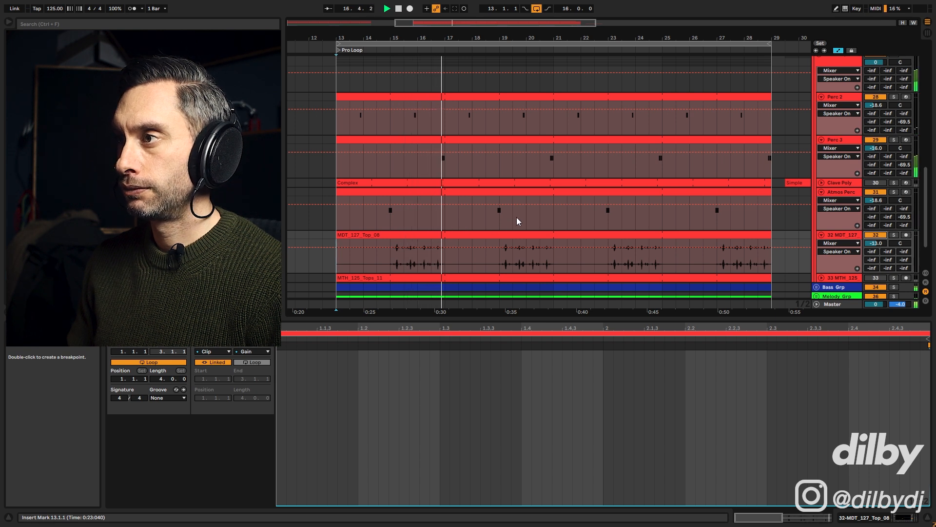
{"action": "key", "text": "space"}
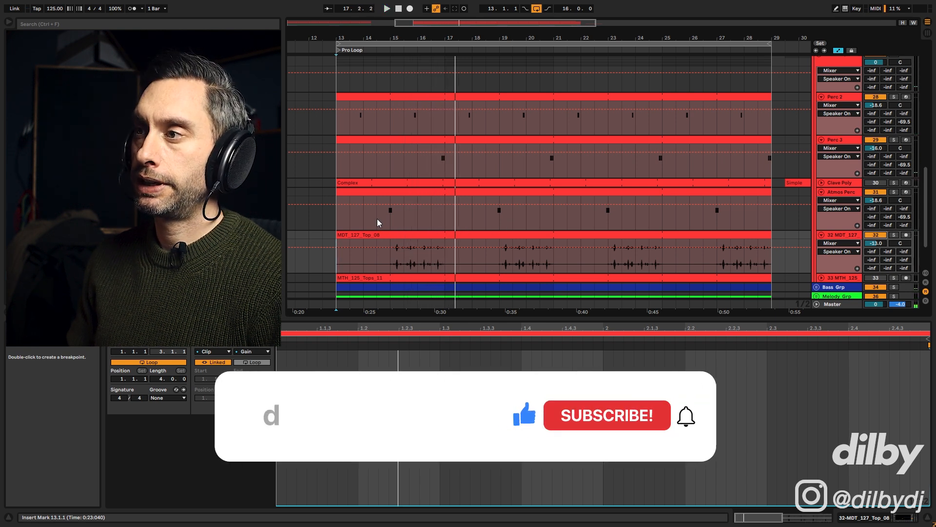
Highlight the Atmos Perc hit with the MDT_127_Top_08 response from 14.3.1 to 16.1.1 and play that passage.
{"action": "left_click_drag", "start_coordinate": [386, 220], "coordinate": [417, 263]}
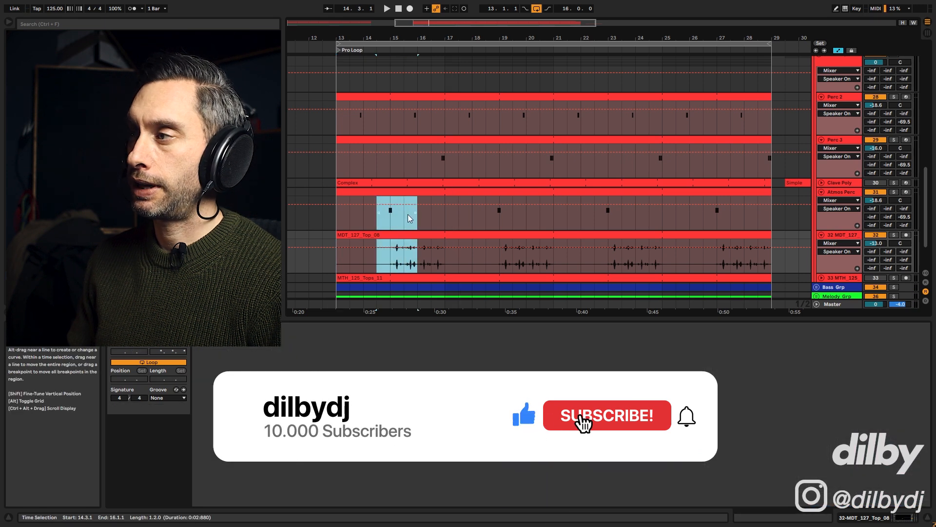
{"action": "key", "text": "space"}
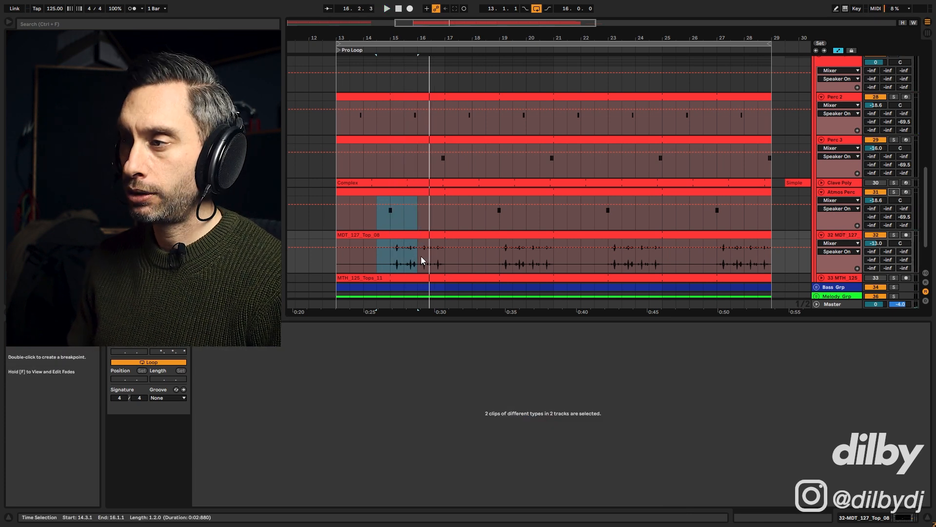
{"action": "left_click_drag", "start_coordinate": [384, 260], "coordinate": [487, 263]}
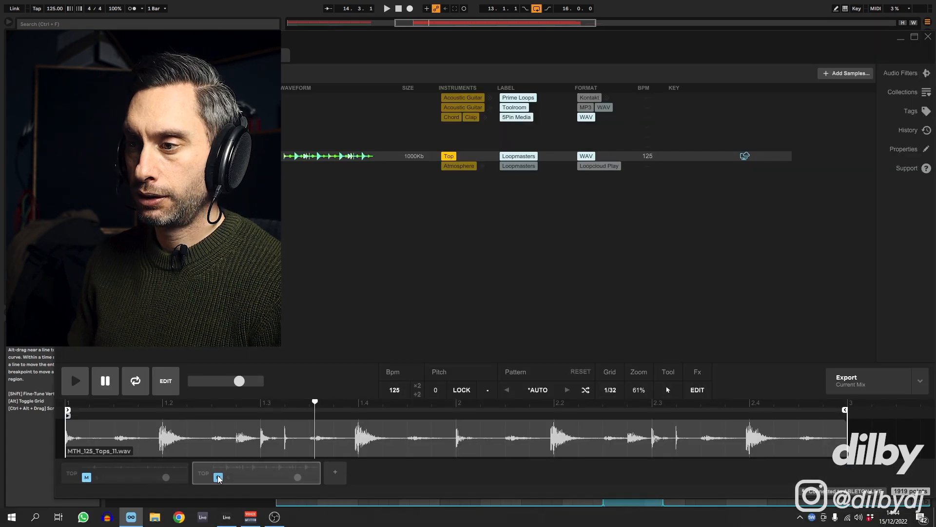
In Loopcloud, compare the MDT_127_Top_08.wav and MTH_125_Tops_11.wav tops, audition the latter unmuted, and return to Ableton Live.
{"action": "left_click", "coordinate": [94, 479]}
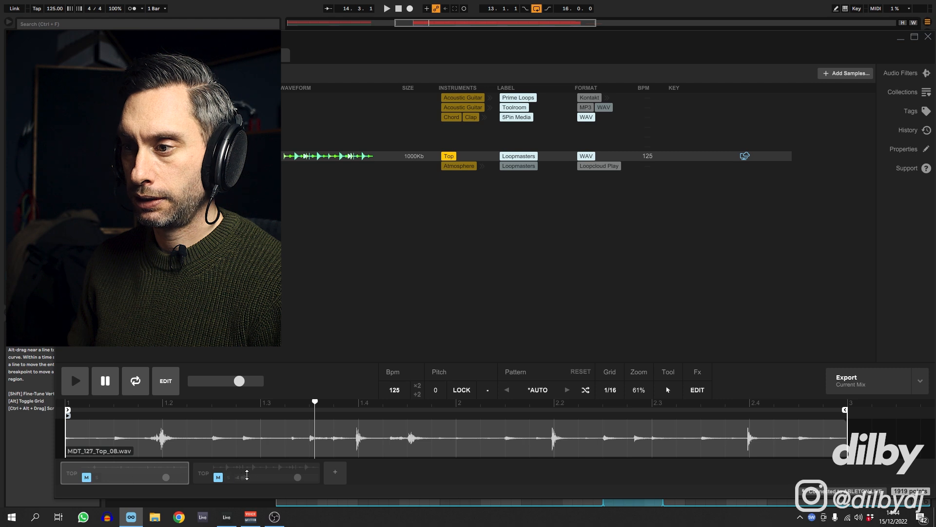
{"action": "left_click", "coordinate": [250, 472]}
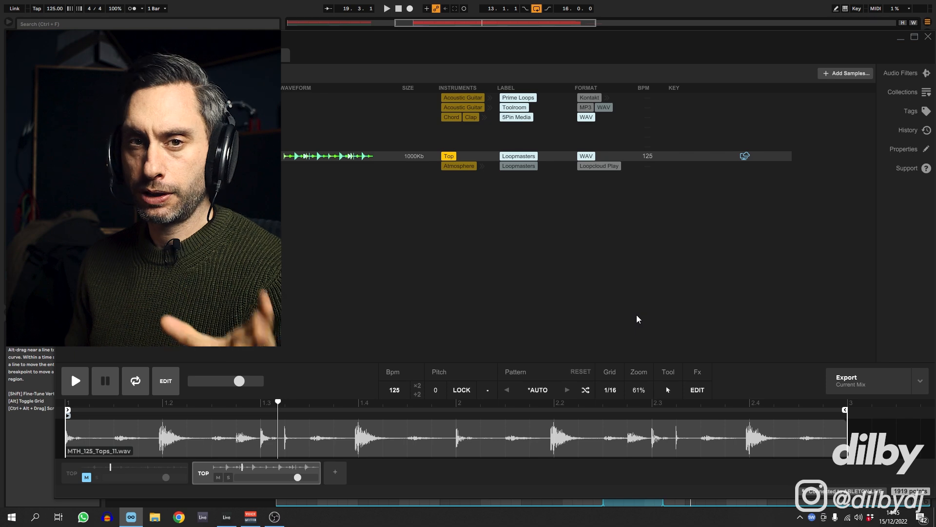
{"action": "key", "text": "alt+Tab"}
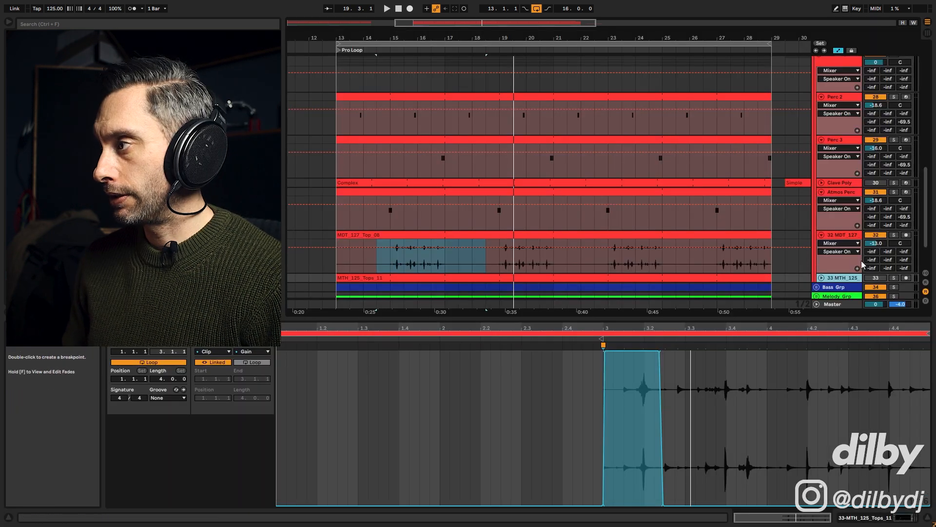
Unfold the 33 MTH_125 track and highlight the first two bars of the MTH_125_Tops_11 clip, bars 13 to 15.
{"action": "left_click", "coordinate": [822, 278]}
{"action": "scroll", "coordinate": [554, 163], "scroll_direction": "down", "scroll_amount": 2}
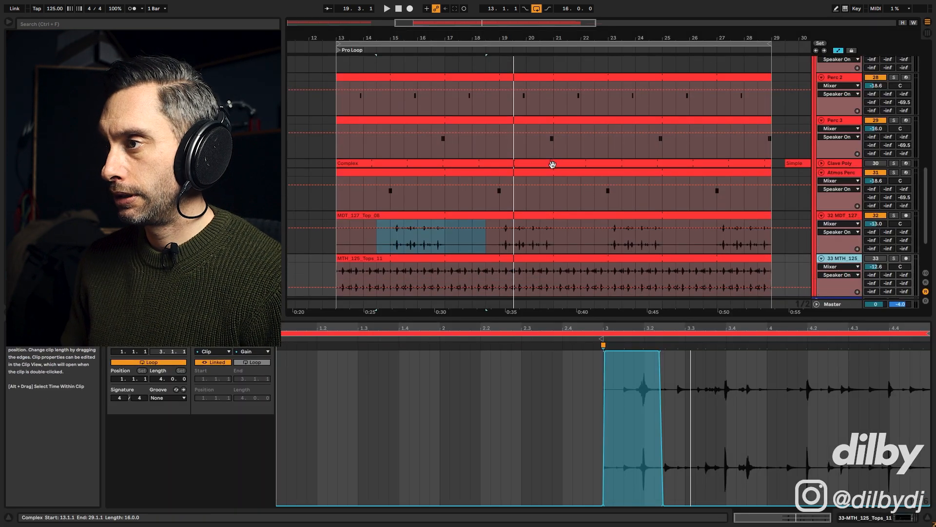
{"action": "left_click_drag", "start_coordinate": [335, 244], "coordinate": [390, 240]}
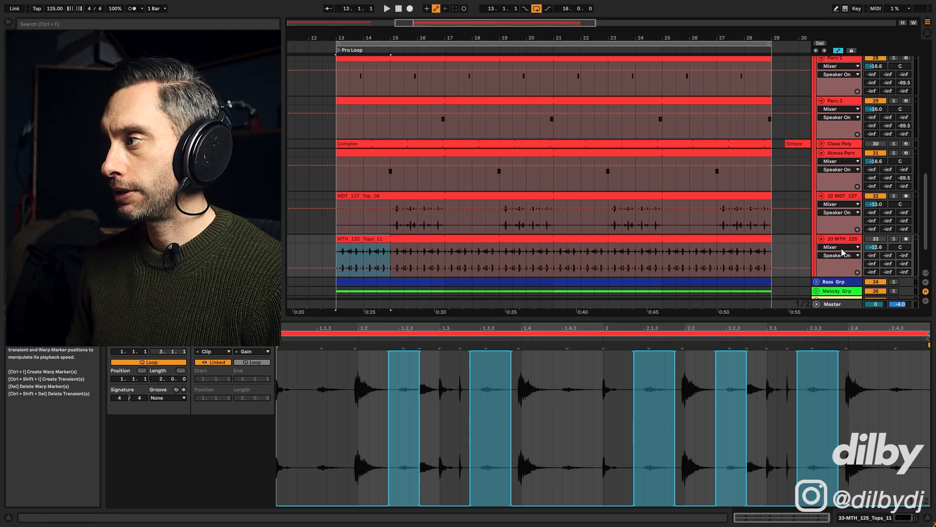
Play the MTH_125_Tops_11 loop soloed from bar 13, and play it unsoloed with the full drum mix.
{"action": "left_click", "coordinate": [894, 239]}
{"action": "key", "text": "space"}
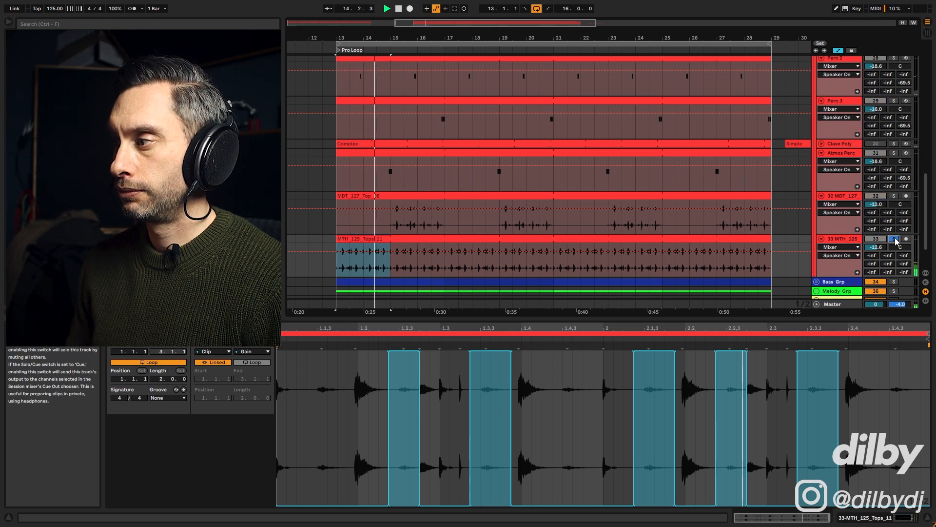
{"action": "key", "text": "space"}
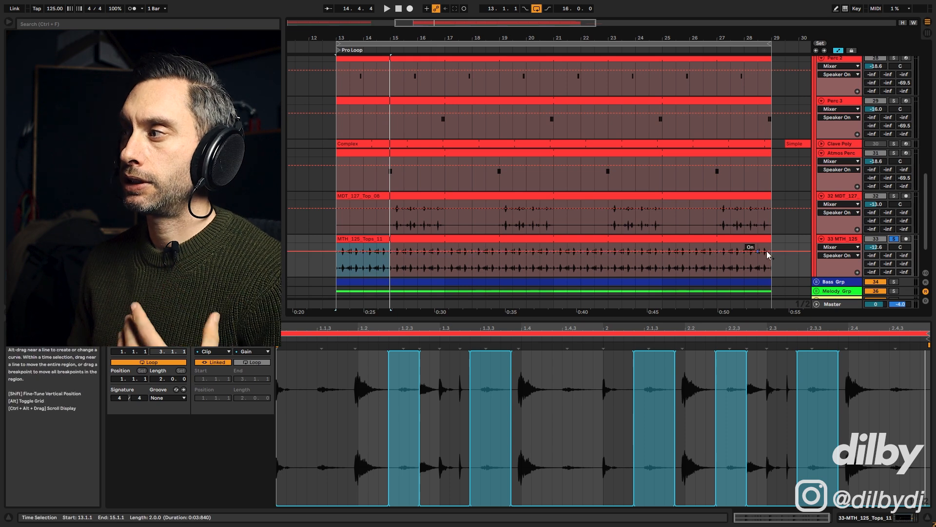
{"action": "left_click", "coordinate": [895, 239]}
{"action": "key", "text": "space"}
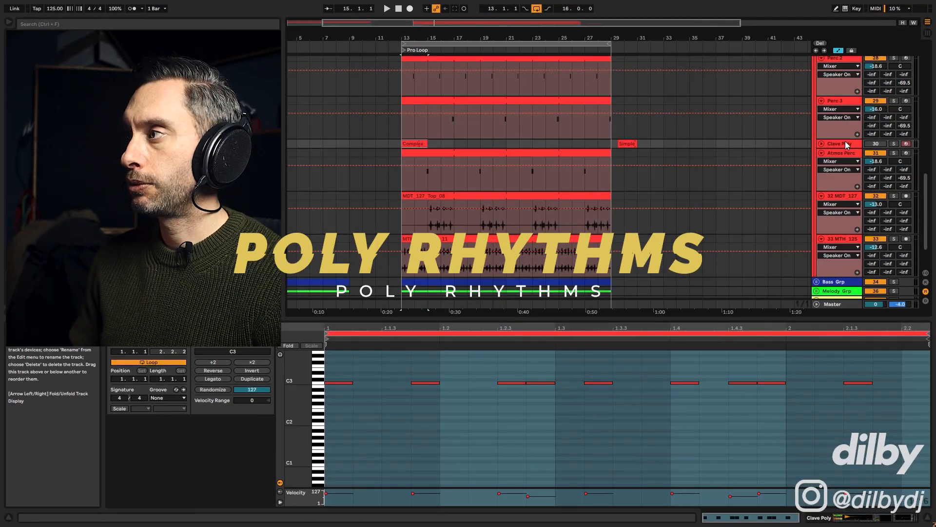
On the Clave Poly track, move the Complex clip out to bar 32 and put the Simple clip at the loop's start.
{"action": "left_click", "coordinate": [403, 144]}
{"action": "left_click_drag", "start_coordinate": [412, 145], "coordinate": [661, 144]}
{"action": "left_click_drag", "start_coordinate": [442, 142], "coordinate": [407, 140]}
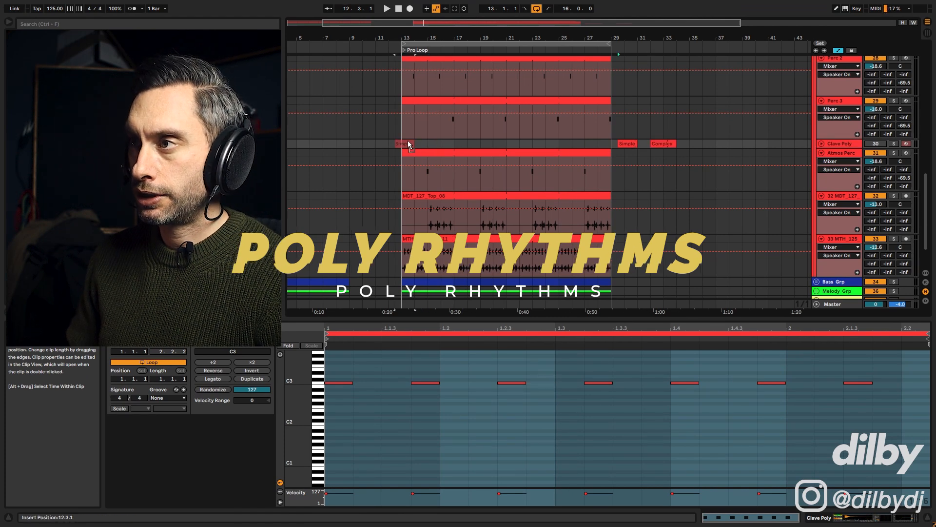
Play the Pro Loop briefly, mute the Clave Poly track and unfold it to show the Simple clip's notes.
{"action": "scroll", "coordinate": [873, 102], "scroll_direction": "up", "scroll_amount": 6}
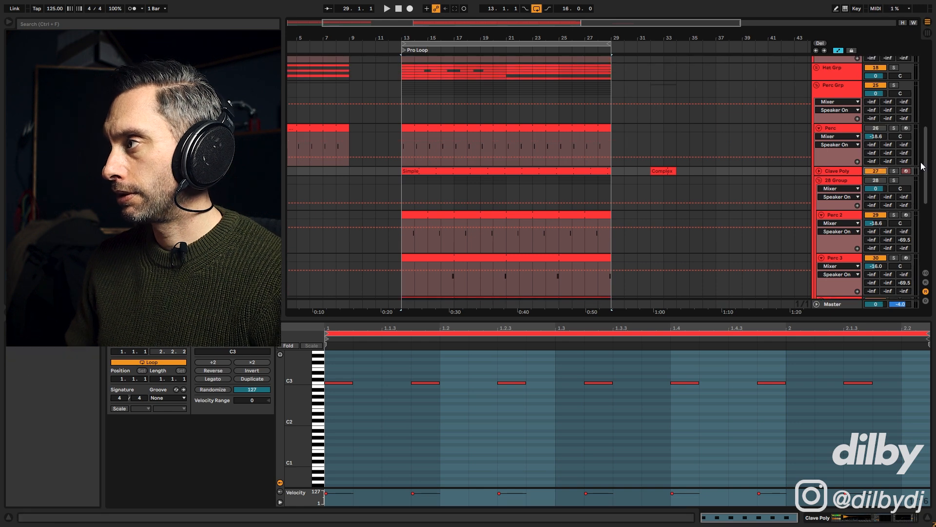
{"action": "scroll", "coordinate": [883, 236], "scroll_direction": "up", "scroll_amount": 8}
{"action": "scroll", "coordinate": [927, 141], "scroll_direction": "down", "scroll_amount": 8}
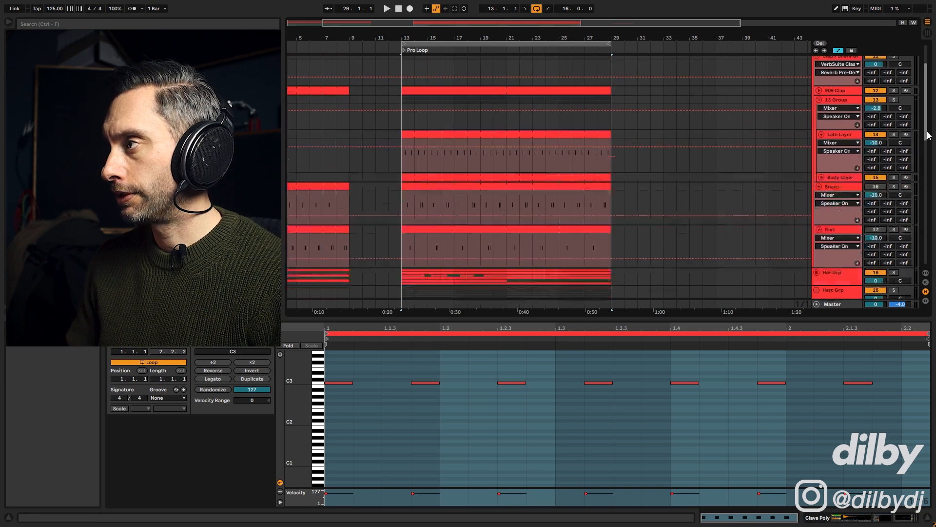
{"action": "key", "text": "space"}
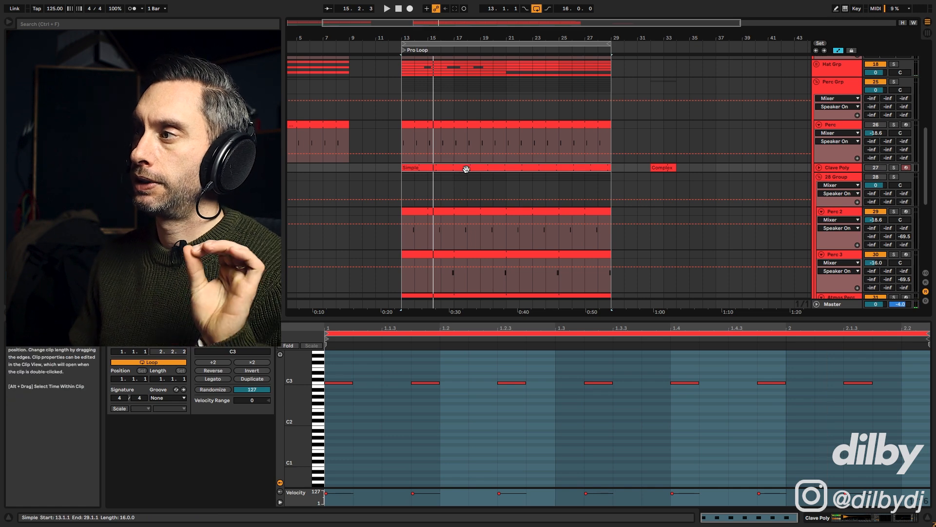
{"action": "left_click", "coordinate": [819, 168]}
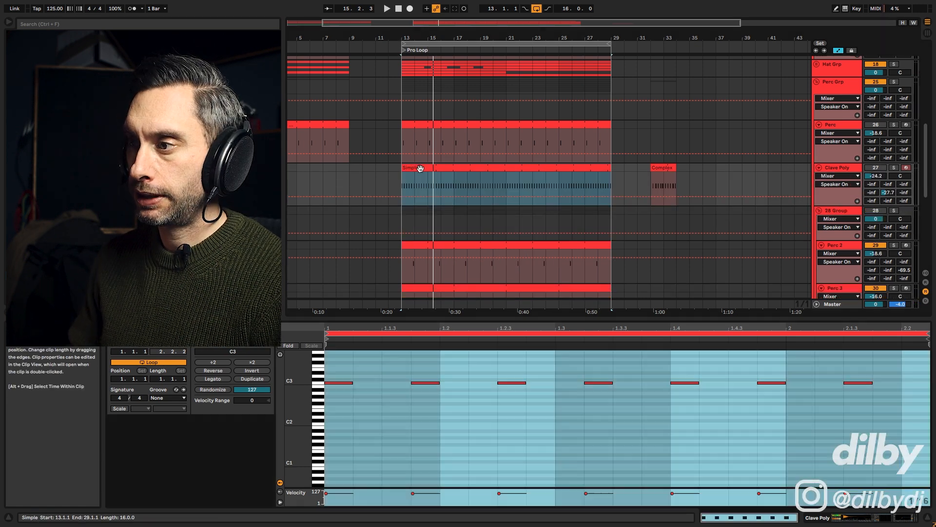
Highlight the Simple clip's C3 notes and the stretch from 2.2.1 to its loop end, and reselect the whole clip.
{"action": "left_click_drag", "start_coordinate": [338, 363], "coordinate": [904, 430]}
{"action": "left_click", "coordinate": [902, 397]}
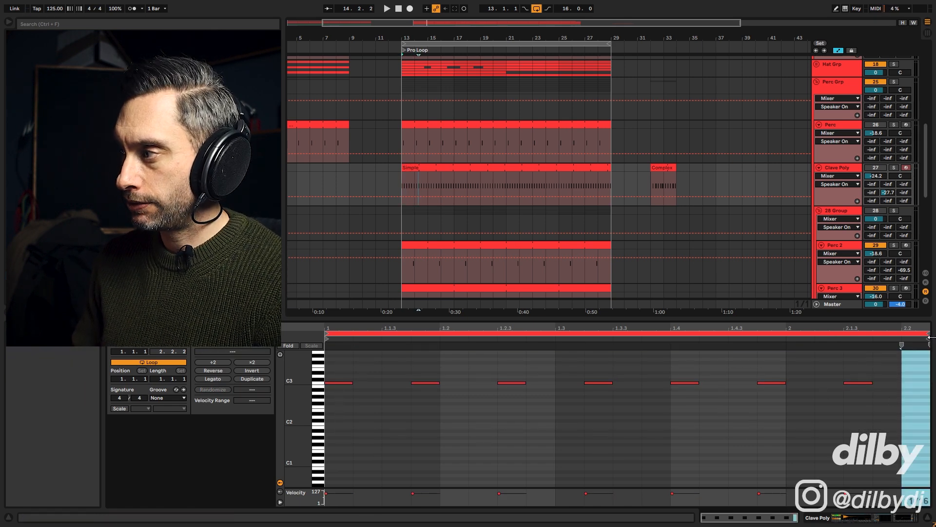
{"action": "mouse_move", "coordinate": [928, 333]}
{"action": "left_mouse_down"}
{"action": "mouse_move", "coordinate": [412, 345]}
{"action": "mouse_move", "coordinate": [928, 354]}
{"action": "left_mouse_up"}
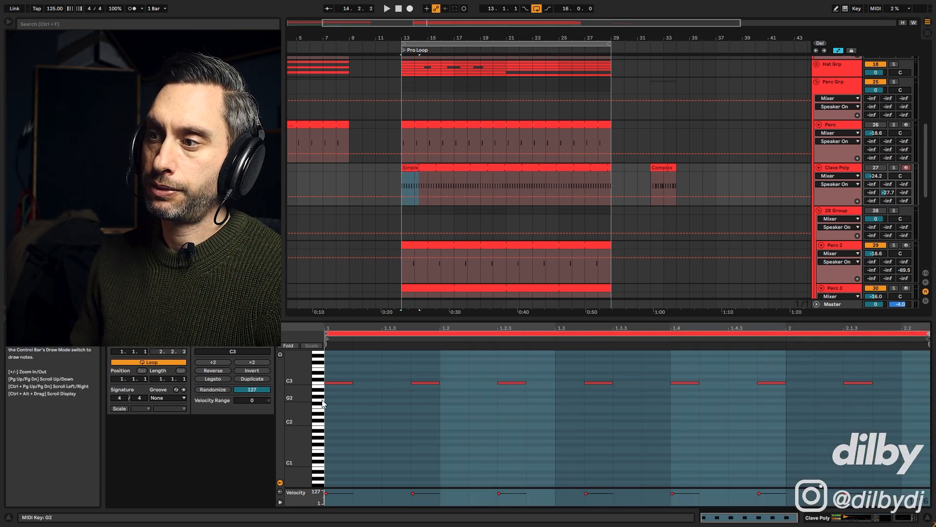
{"action": "left_click", "coordinate": [437, 178]}
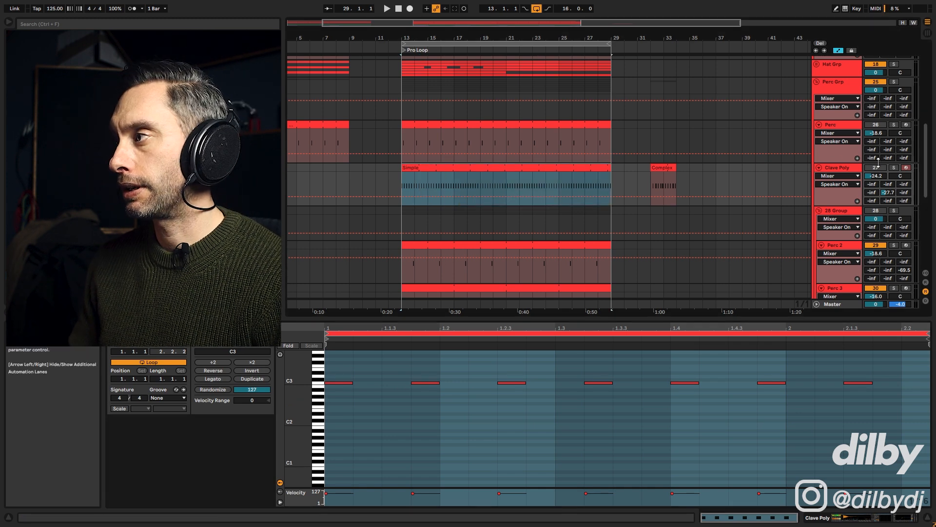
Activate the Clave Poly track, play the Simple polyrhythm with the loop, and highlight the clip from bar 13 to 21.
{"action": "key", "text": "space"}
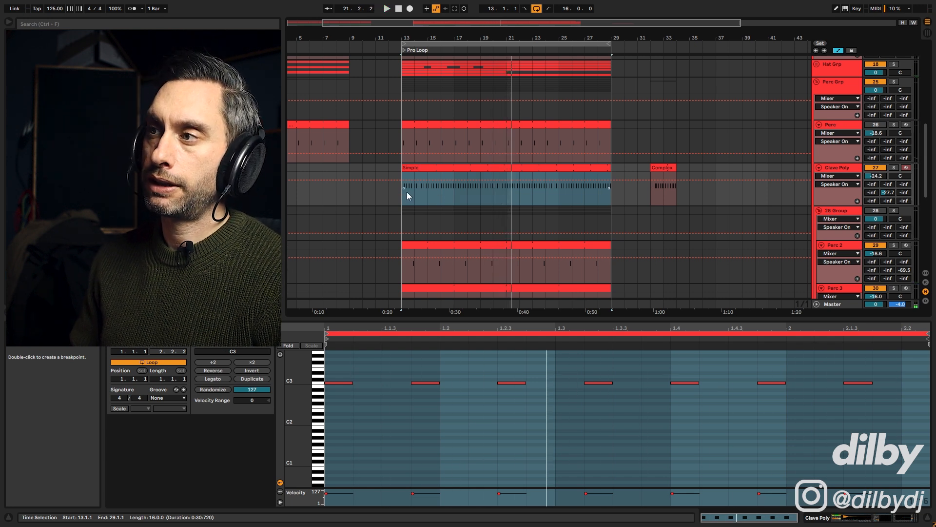
{"action": "key", "text": "space"}
{"action": "left_click_drag", "start_coordinate": [403, 192], "coordinate": [511, 193]}
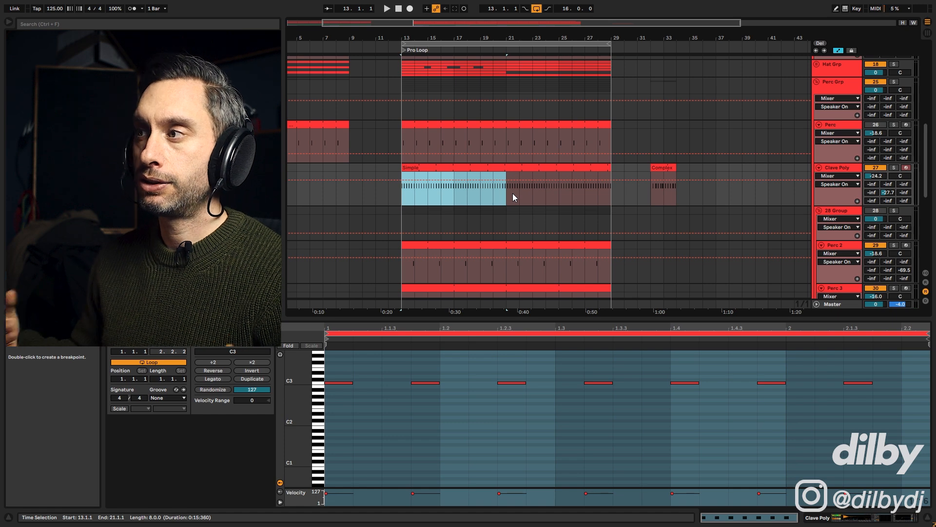
Try shortening the Simple clip's loop length to 0.0.3, so that only its first note repeats.
{"action": "left_click", "coordinate": [502, 167]}
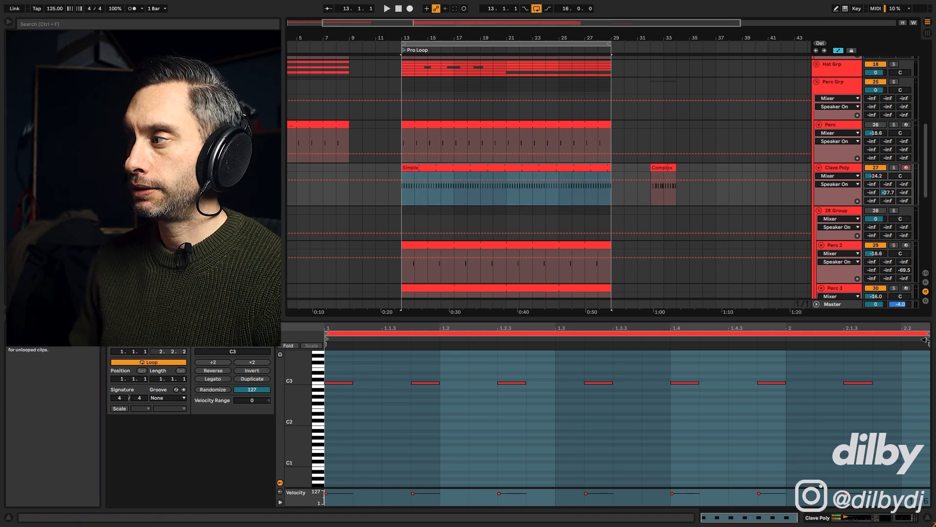
{"action": "left_click_drag", "start_coordinate": [923, 332], "coordinate": [409, 332]}
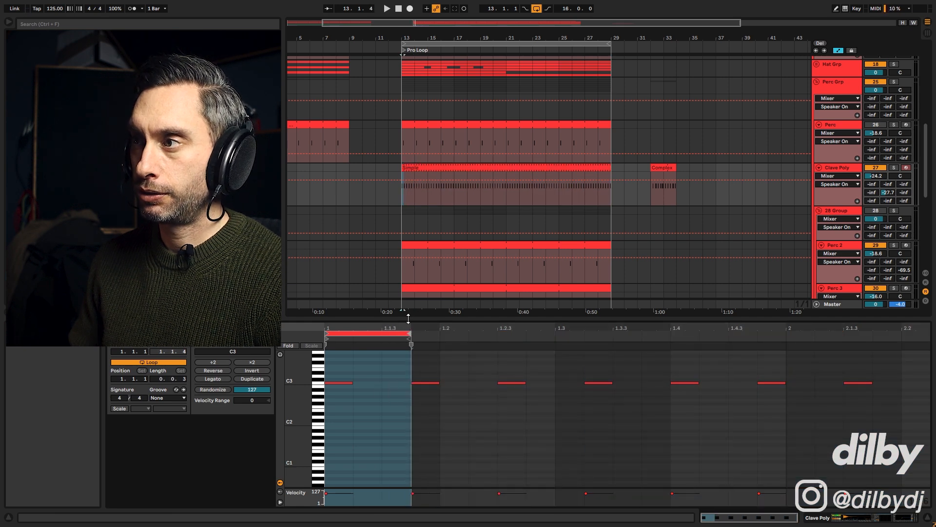
Move the Simple clip out to bar 30 and lay the Complex clip across bars 13 to 29.
{"action": "left_click_drag", "start_coordinate": [413, 175], "coordinate": [621, 171]}
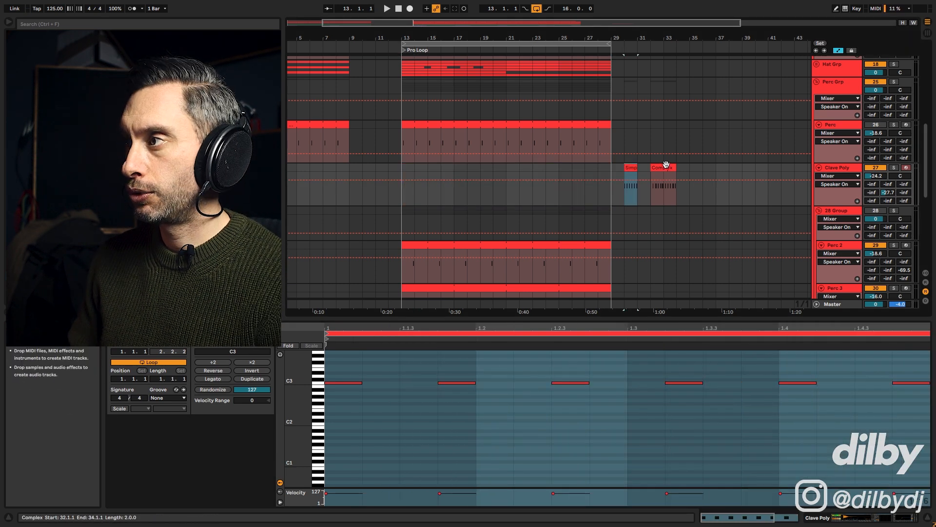
{"action": "left_click_drag", "start_coordinate": [666, 164], "coordinate": [612, 171]}
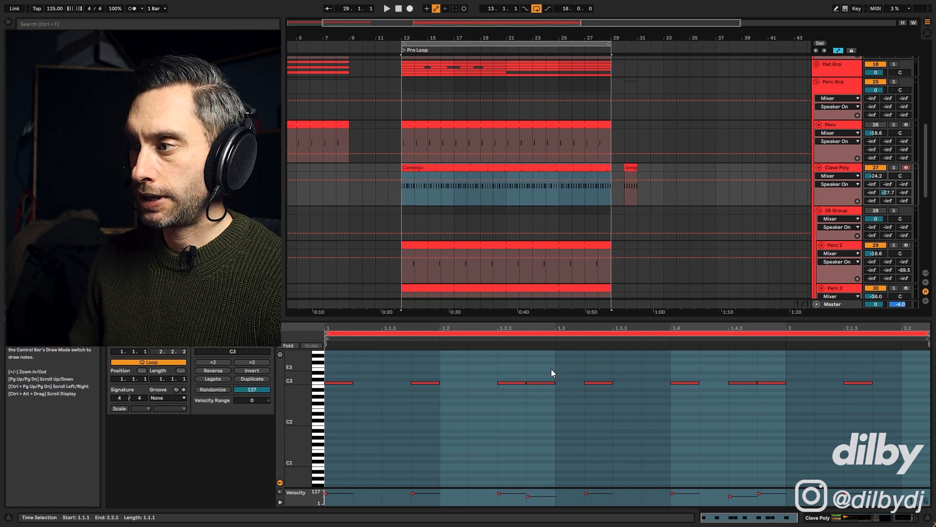
Examine the Complex clip's extra C3 notes, including the one at 1.4.3, and select every note after the first.
{"action": "left_click_drag", "start_coordinate": [551, 369], "coordinate": [540, 399]}
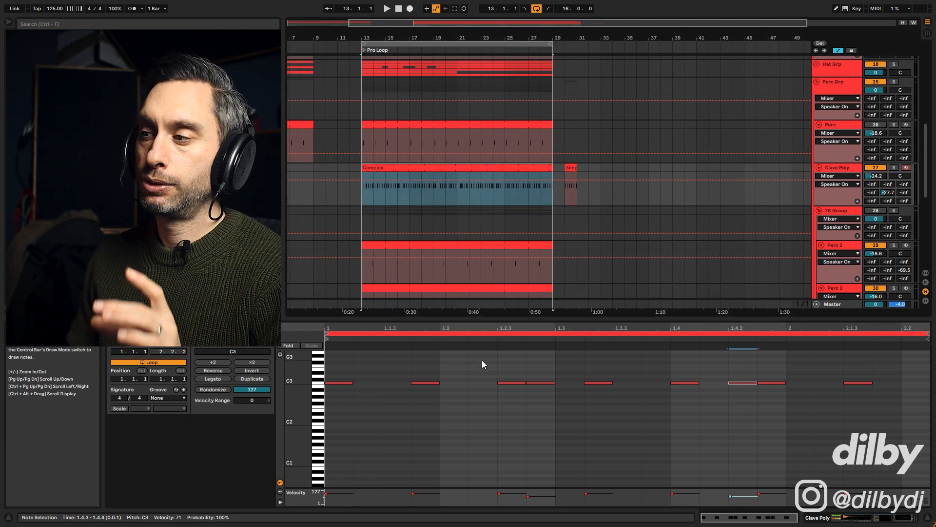
{"action": "left_click_drag", "start_coordinate": [355, 364], "coordinate": [816, 415]}
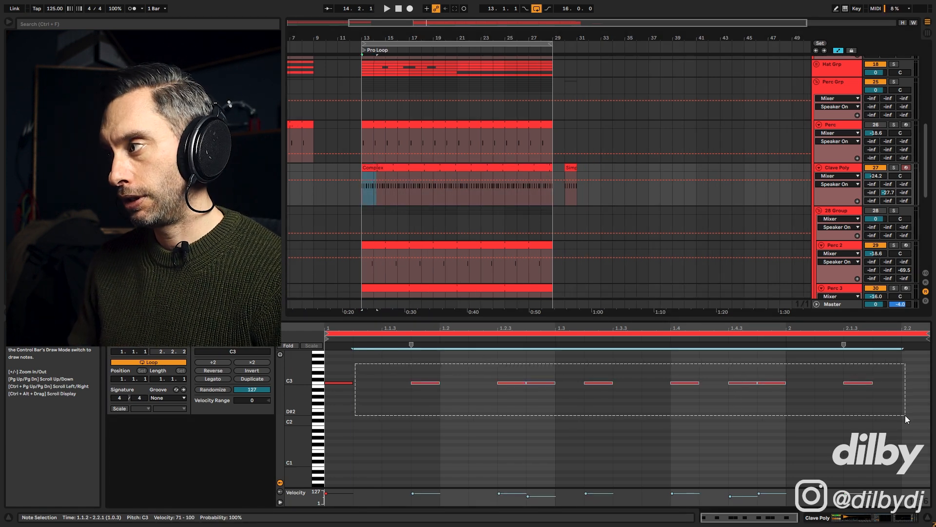
{"action": "left_click_drag", "start_coordinate": [905, 415], "coordinate": [905, 414]}
Highlight the Complex clip from bar 13 to 23, play the loop, and place the insert marker at 21.1.1.
{"action": "left_click", "coordinate": [362, 197]}
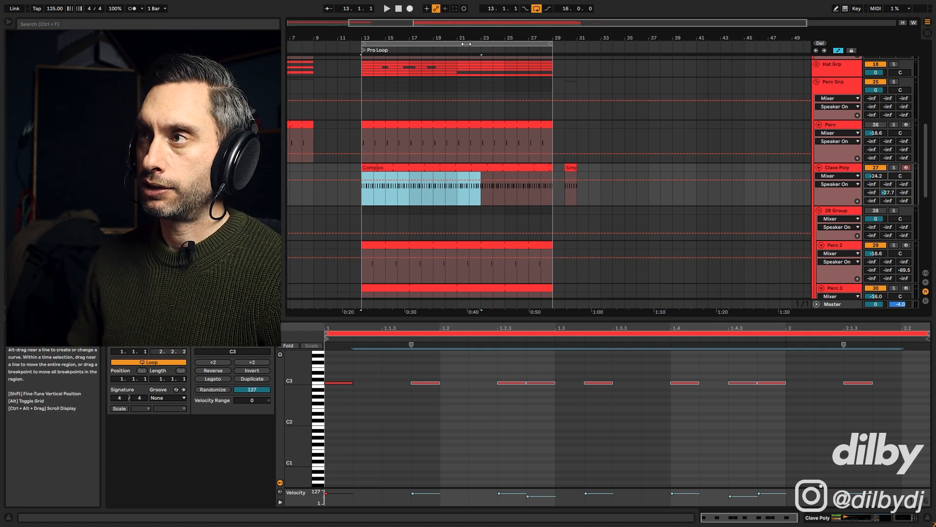
{"action": "key", "text": "space"}
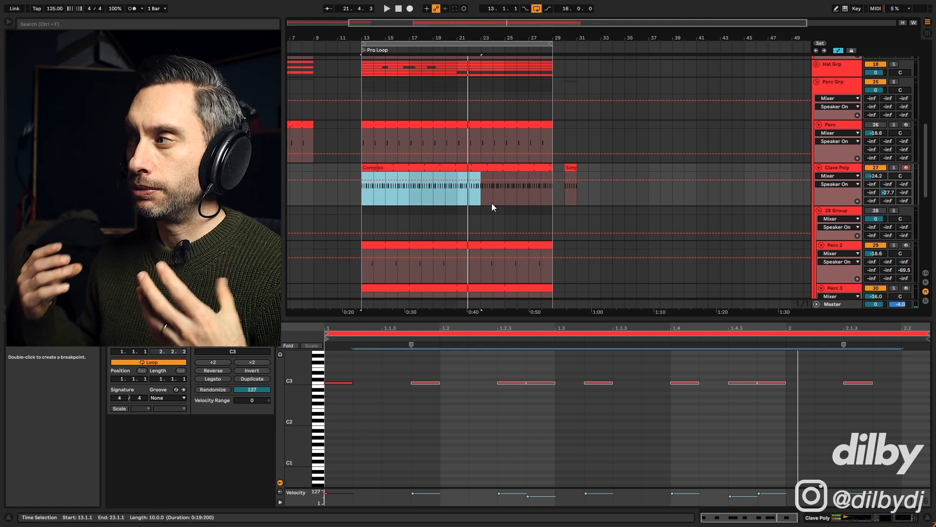
{"action": "left_click", "coordinate": [453, 195]}
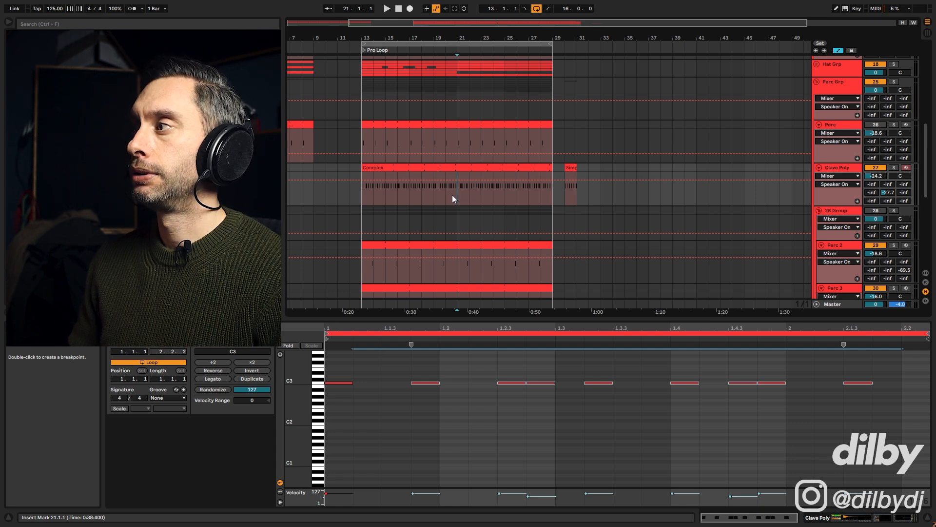
Unfold the FX Grp and its Fill track, and select the short fill clip at 28.3.1.
{"action": "left_click_drag", "start_coordinate": [453, 184], "coordinate": [405, 169]}
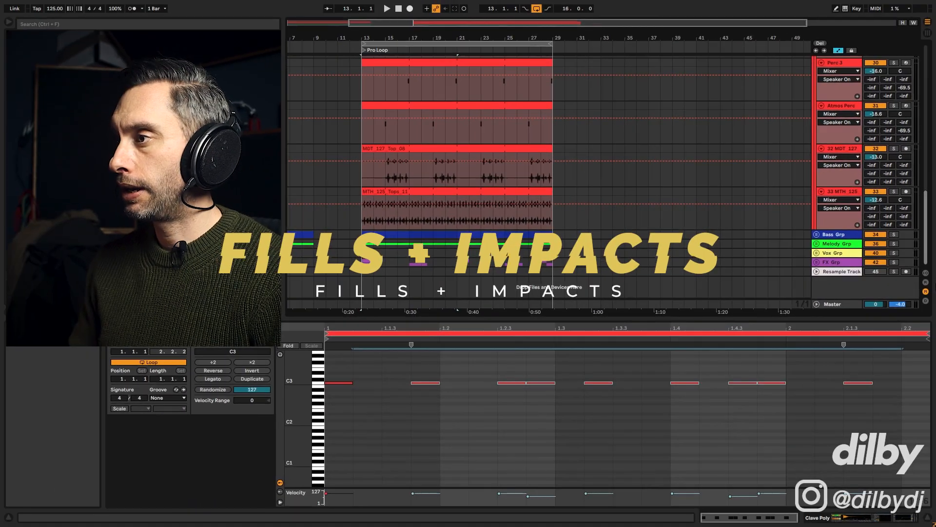
{"action": "left_click", "coordinate": [816, 262]}
{"action": "scroll", "coordinate": [816, 262], "scroll_direction": "down", "scroll_amount": 3}
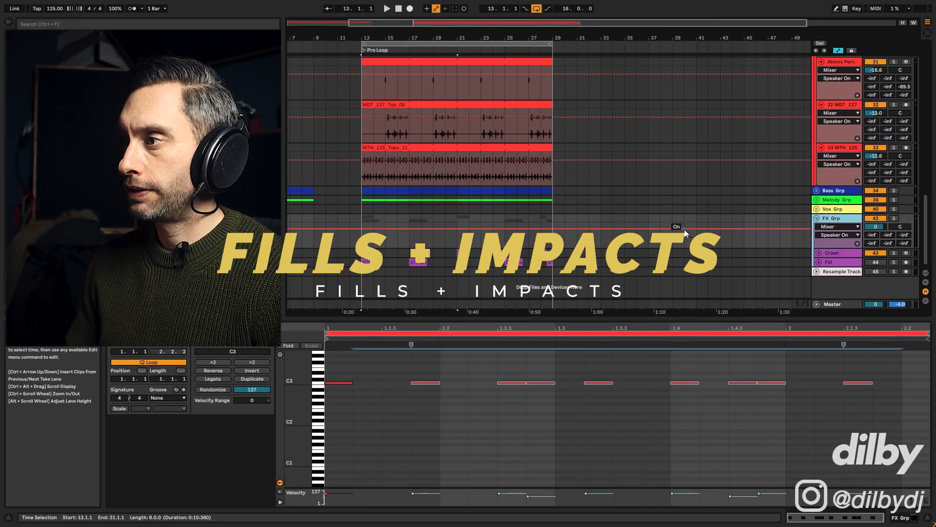
{"action": "left_click", "coordinate": [550, 262]}
{"action": "left_click", "coordinate": [819, 262]}
{"action": "scroll", "coordinate": [819, 265], "scroll_direction": "down", "scroll_amount": 2}
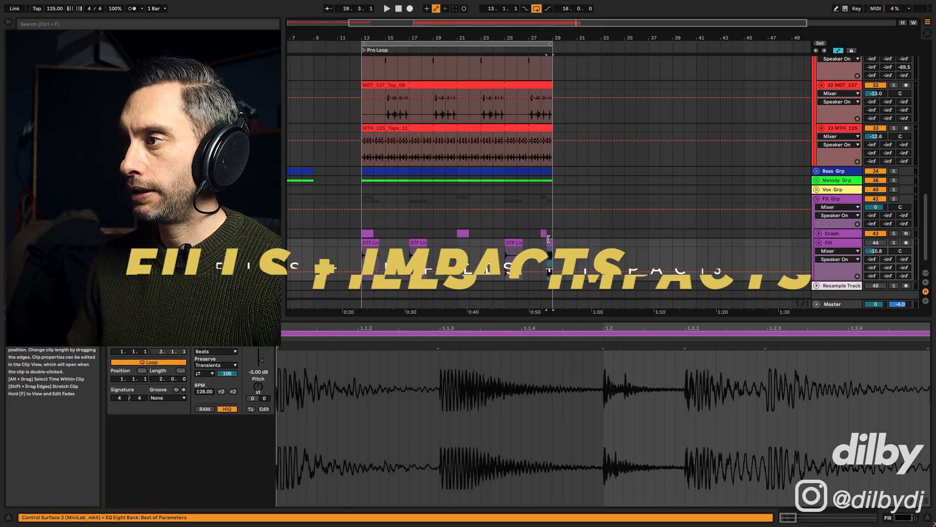
Solo the Fill track and audition its fill clips at bars 13 and 17.
{"action": "left_click", "coordinate": [894, 242]}
{"action": "key", "text": "space"}
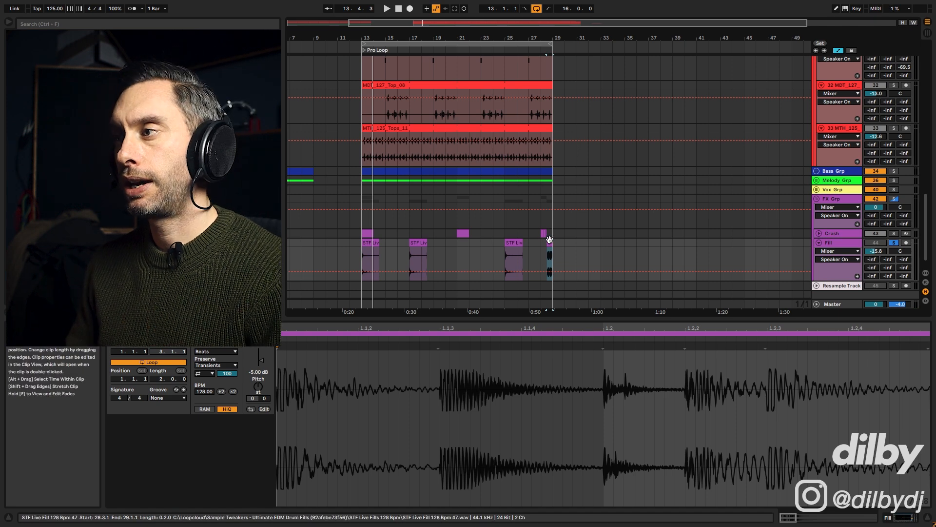
{"action": "left_click", "coordinate": [371, 245]}
{"action": "key", "text": "space"}
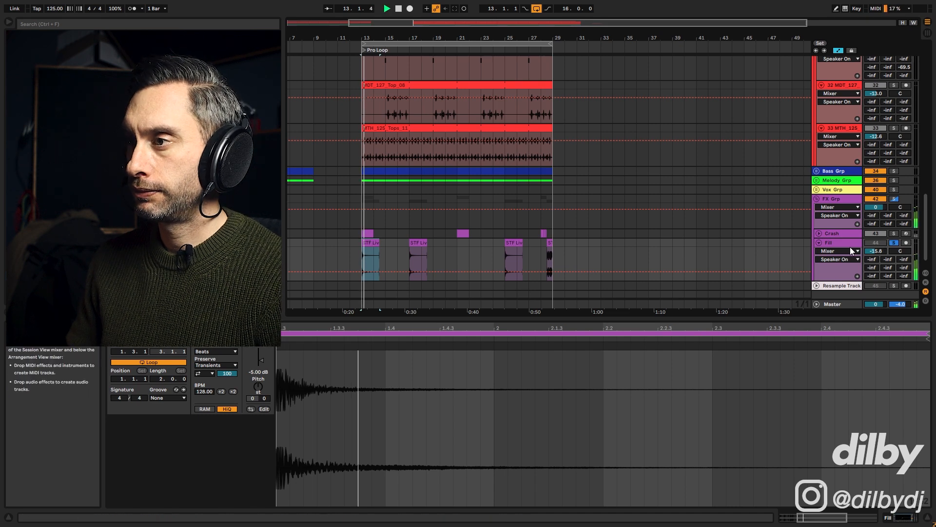
{"action": "left_click", "coordinate": [415, 244]}
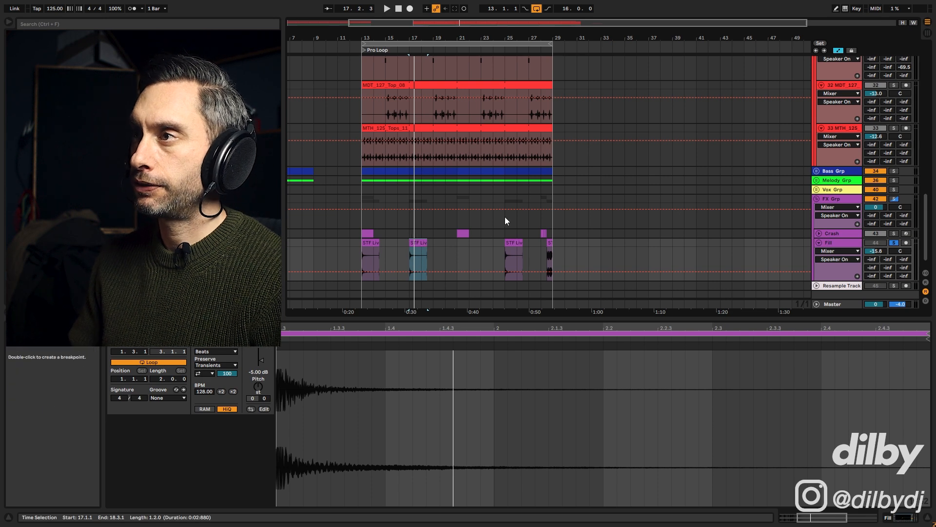
Solo the Crash track alongside Fill and audition the crashes and fills at bars 13, 17, 21 and 25.
{"action": "left_click", "coordinate": [896, 234]}
{"action": "left_click", "coordinate": [368, 233]}
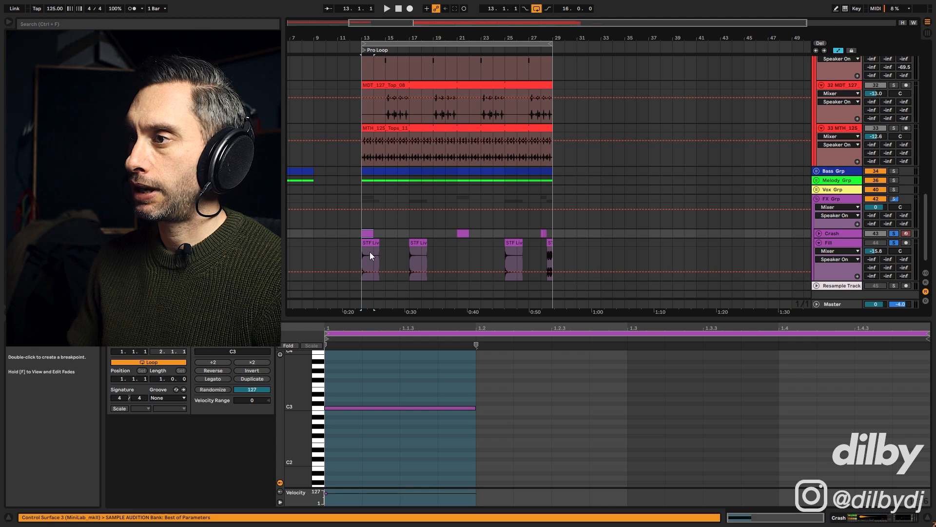
{"action": "left_click", "coordinate": [369, 256]}
{"action": "left_click", "coordinate": [415, 249]}
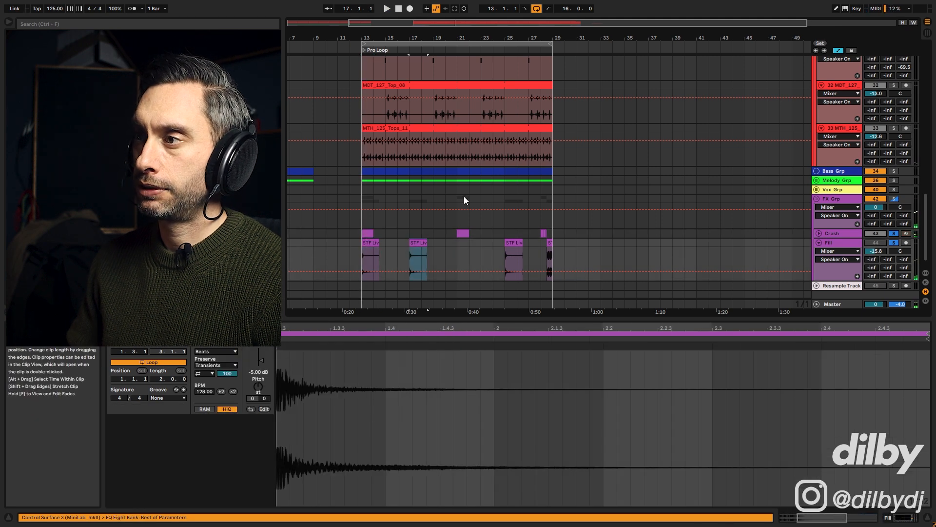
{"action": "left_click", "coordinate": [461, 233]}
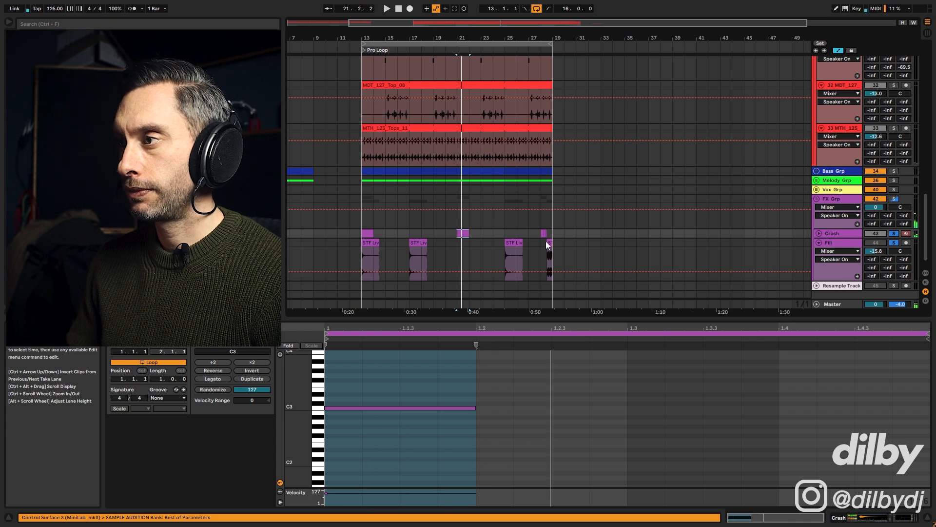
{"action": "left_click", "coordinate": [510, 243]}
{"action": "key", "text": "space"}
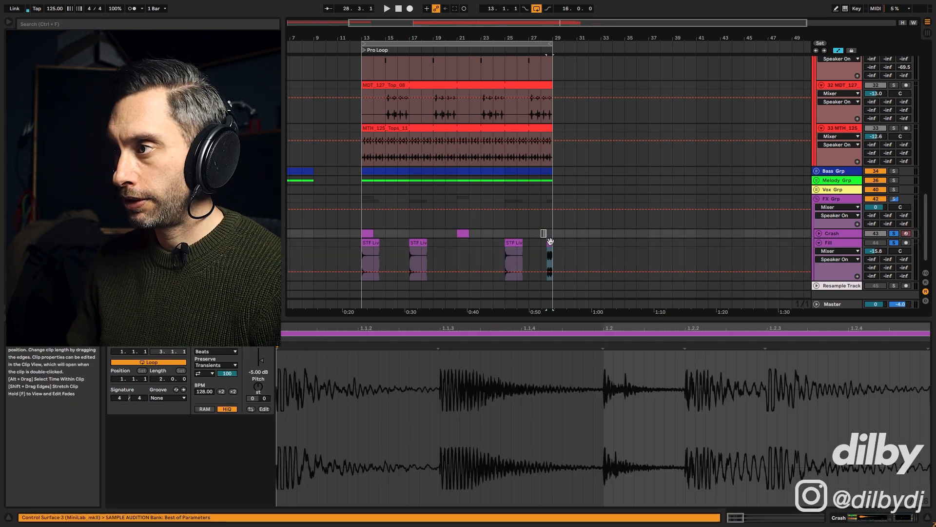
Play the Pro Loop without the solos, and reactivate the crash clip at bar 28.
{"action": "left_click", "coordinate": [531, 246]}
{"action": "key", "text": "space"}
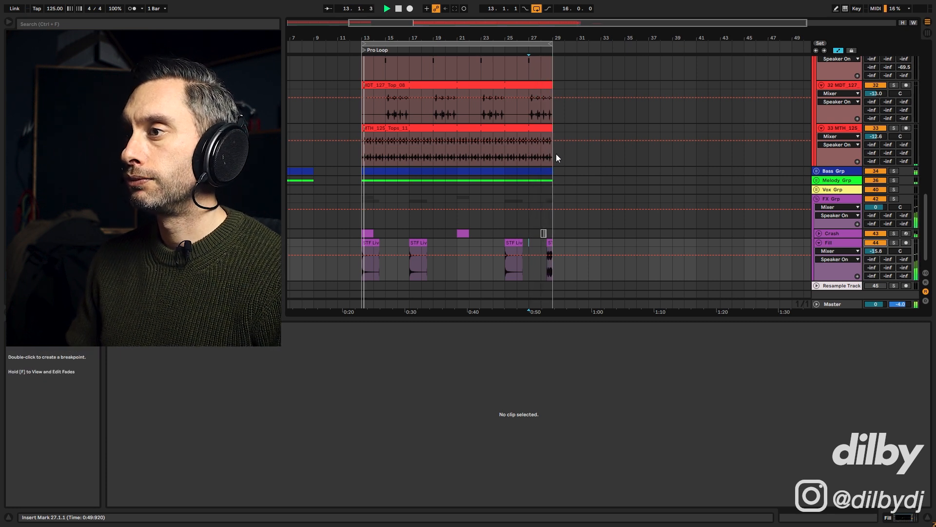
{"action": "key", "text": "space"}
{"action": "left_click", "coordinate": [520, 231]}
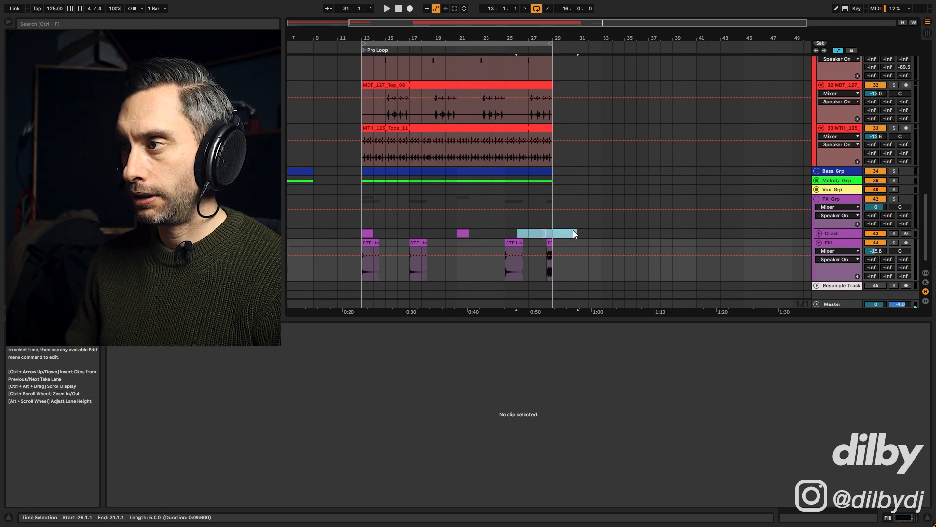
{"action": "key", "text": "0"}
{"action": "left_click", "coordinate": [529, 233]}
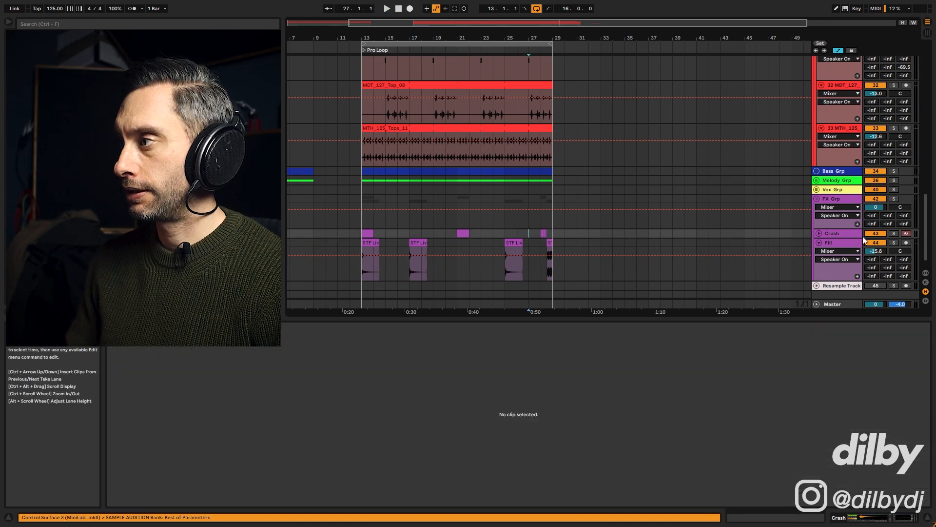
Unfold the Crash track, examine the crash and fill in bar 28 up close, and play the loop from bar 13.
{"action": "left_click", "coordinate": [820, 233]}
{"action": "left_click_drag", "start_coordinate": [578, 23], "coordinate": [587, 25]}
{"action": "left_click", "coordinate": [499, 276]}
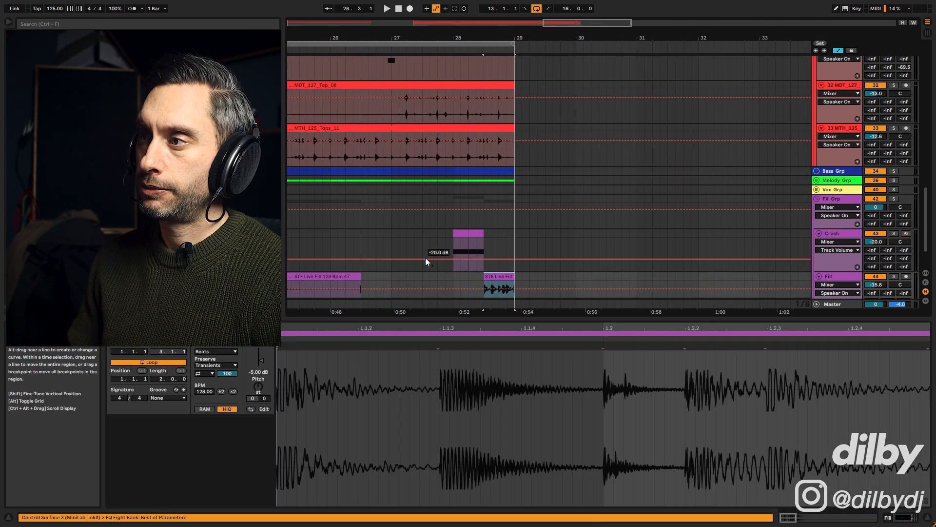
{"action": "left_click", "coordinate": [392, 233]}
{"action": "key", "text": "space"}
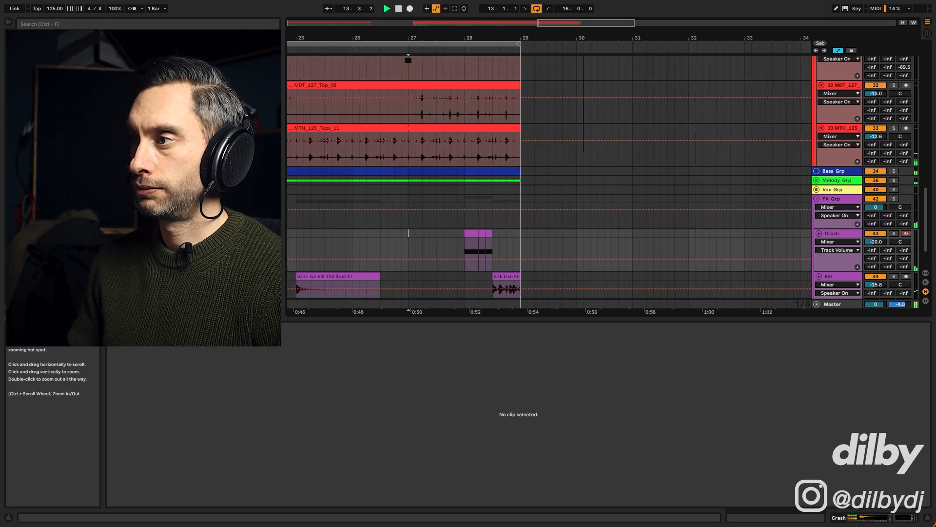
{"action": "double_click", "coordinate": [599, 23]}
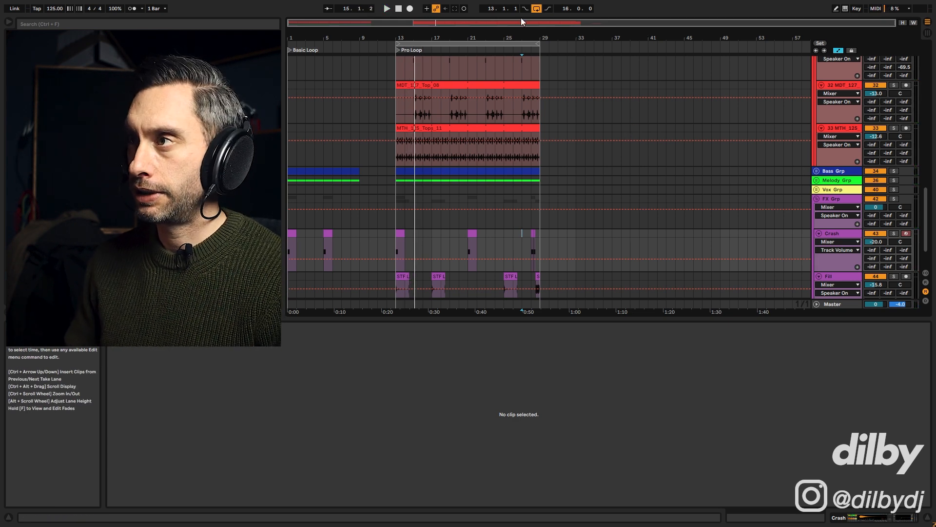
Compare the two versions by playing the Basic Loop from 1.1.1 and the Pro Loop from bar 13.
{"action": "left_click_drag", "start_coordinate": [396, 189], "coordinate": [572, 189]}
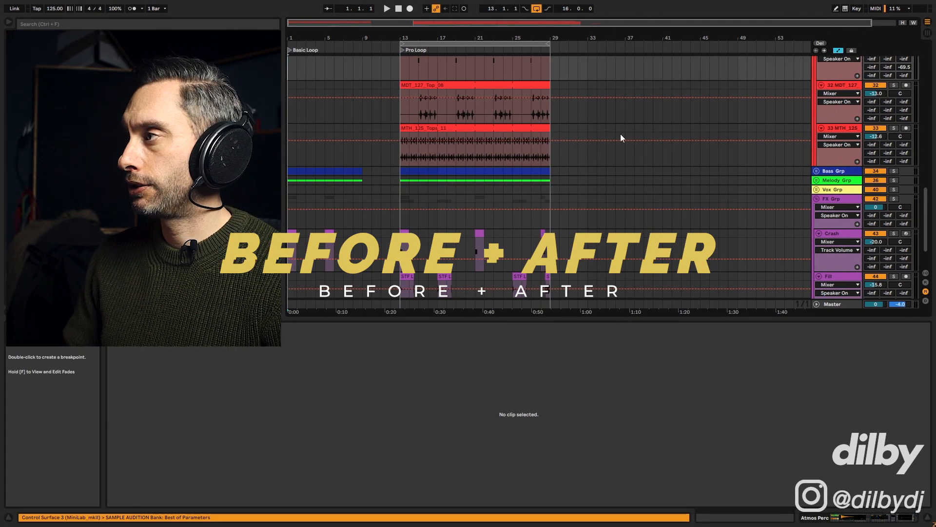
{"action": "key", "text": "space"}
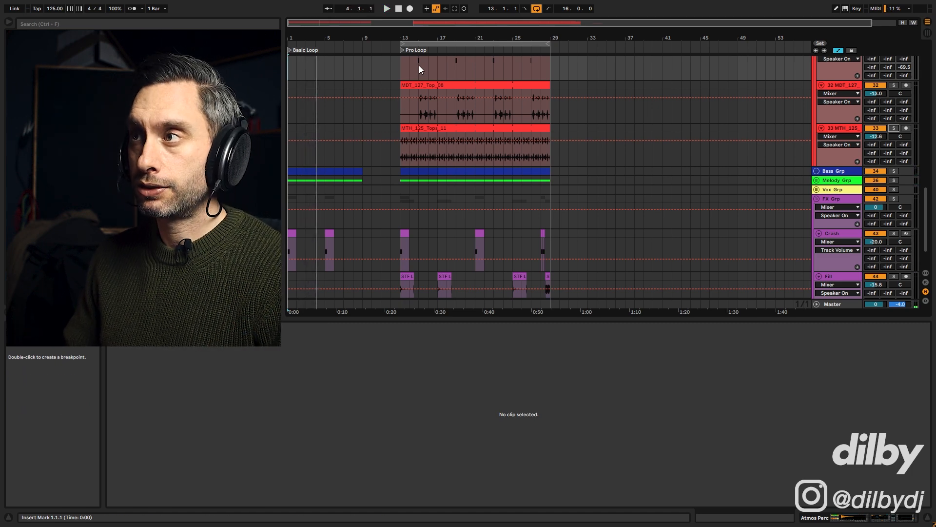
{"action": "left_click", "coordinate": [424, 43]}
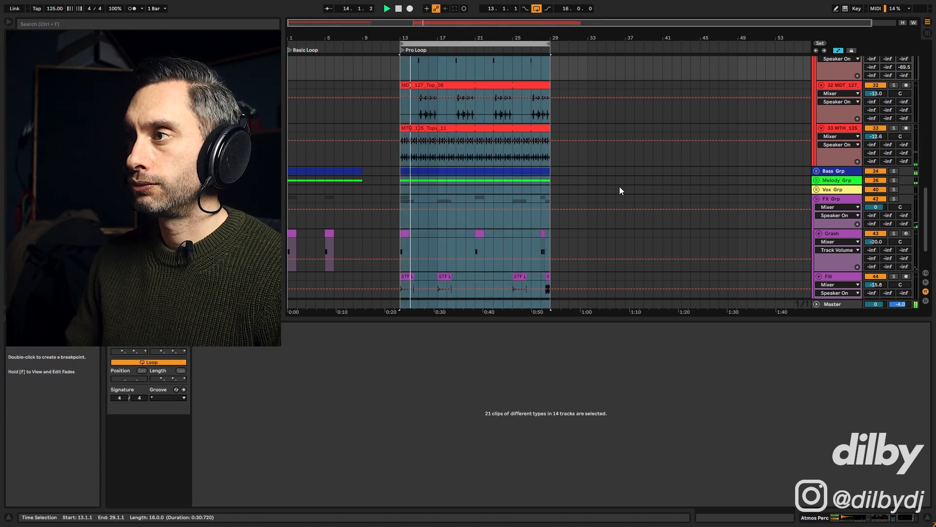
Fold all the tracks and groups into a compact overview while the Pro Loop plays.
{"action": "scroll", "coordinate": [619, 188], "scroll_direction": "up", "scroll_amount": 5}
{"action": "scroll", "coordinate": [619, 185], "scroll_direction": "up", "scroll_amount": 6}
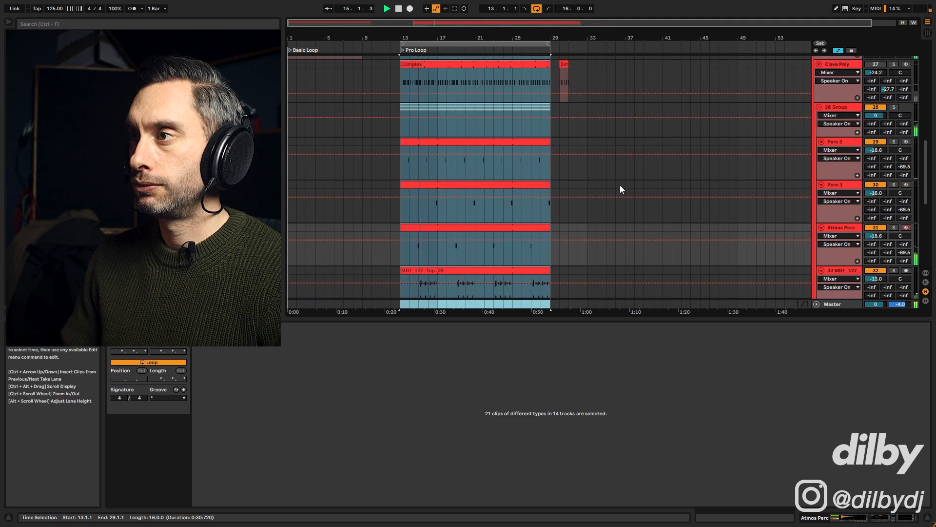
{"action": "scroll", "coordinate": [623, 180], "scroll_direction": "up", "scroll_amount": 3}
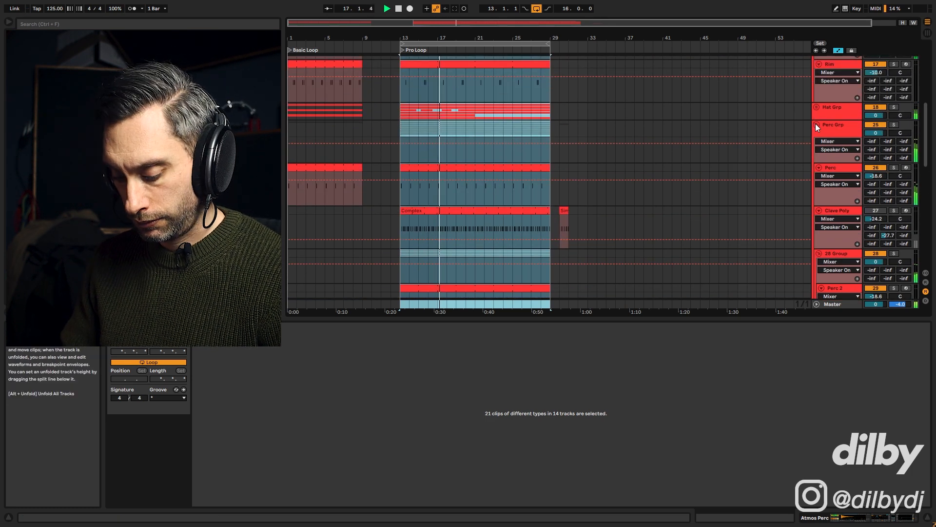
{"action": "left_click", "coordinate": [816, 125], "text": "alt"}
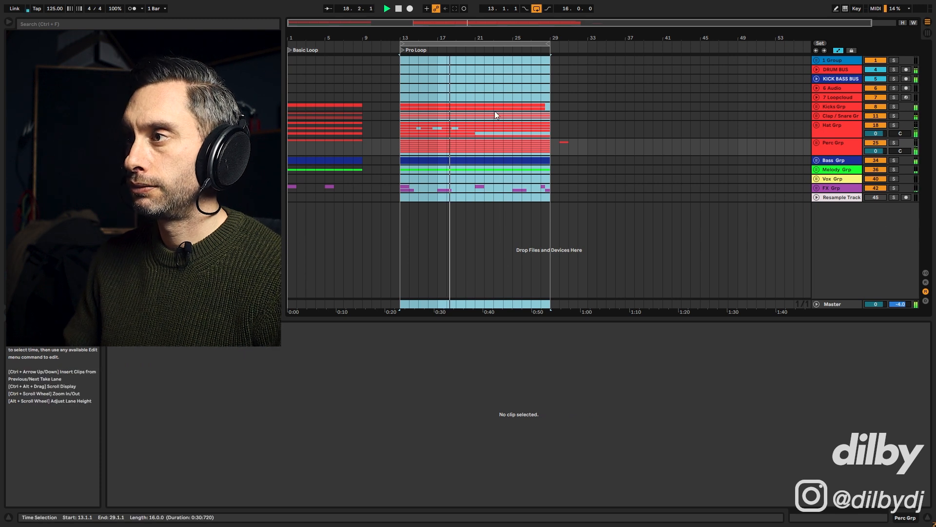